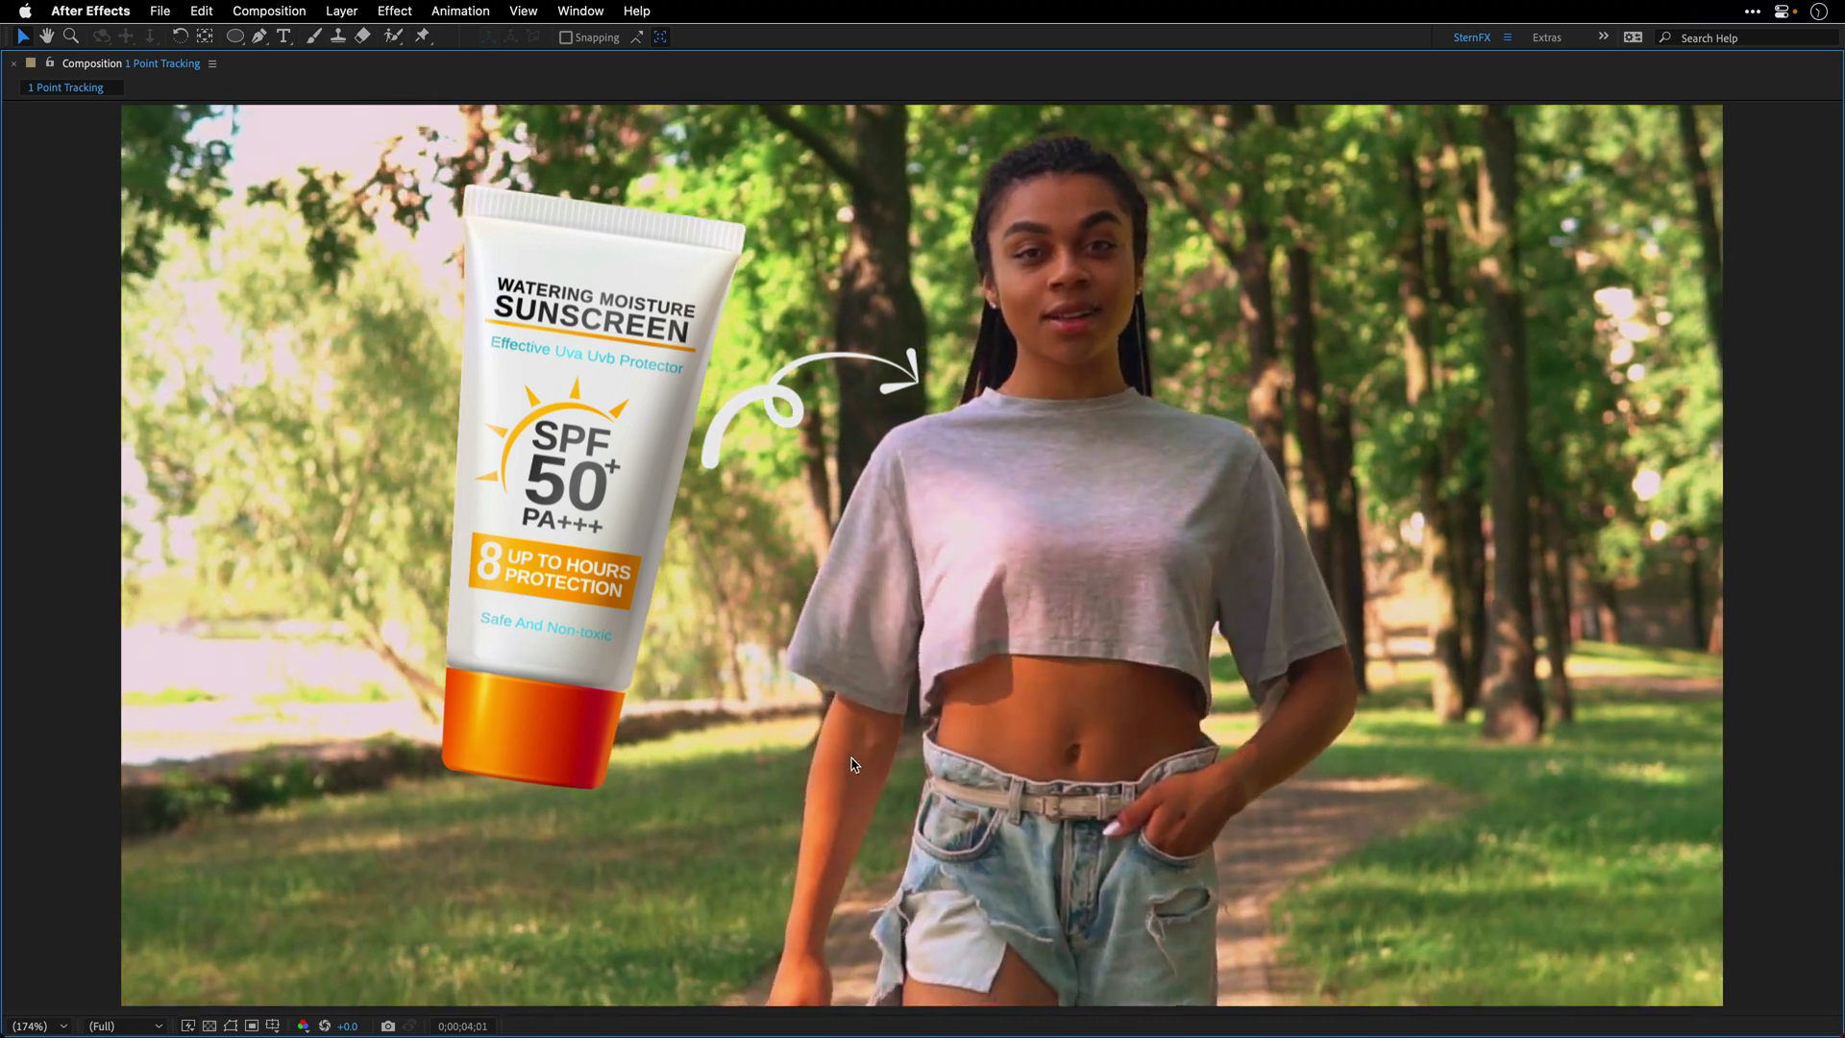
Restore the full workspace from the enlarged viewer and stop playback at 0;00;05;22
key("grave")
key("space")
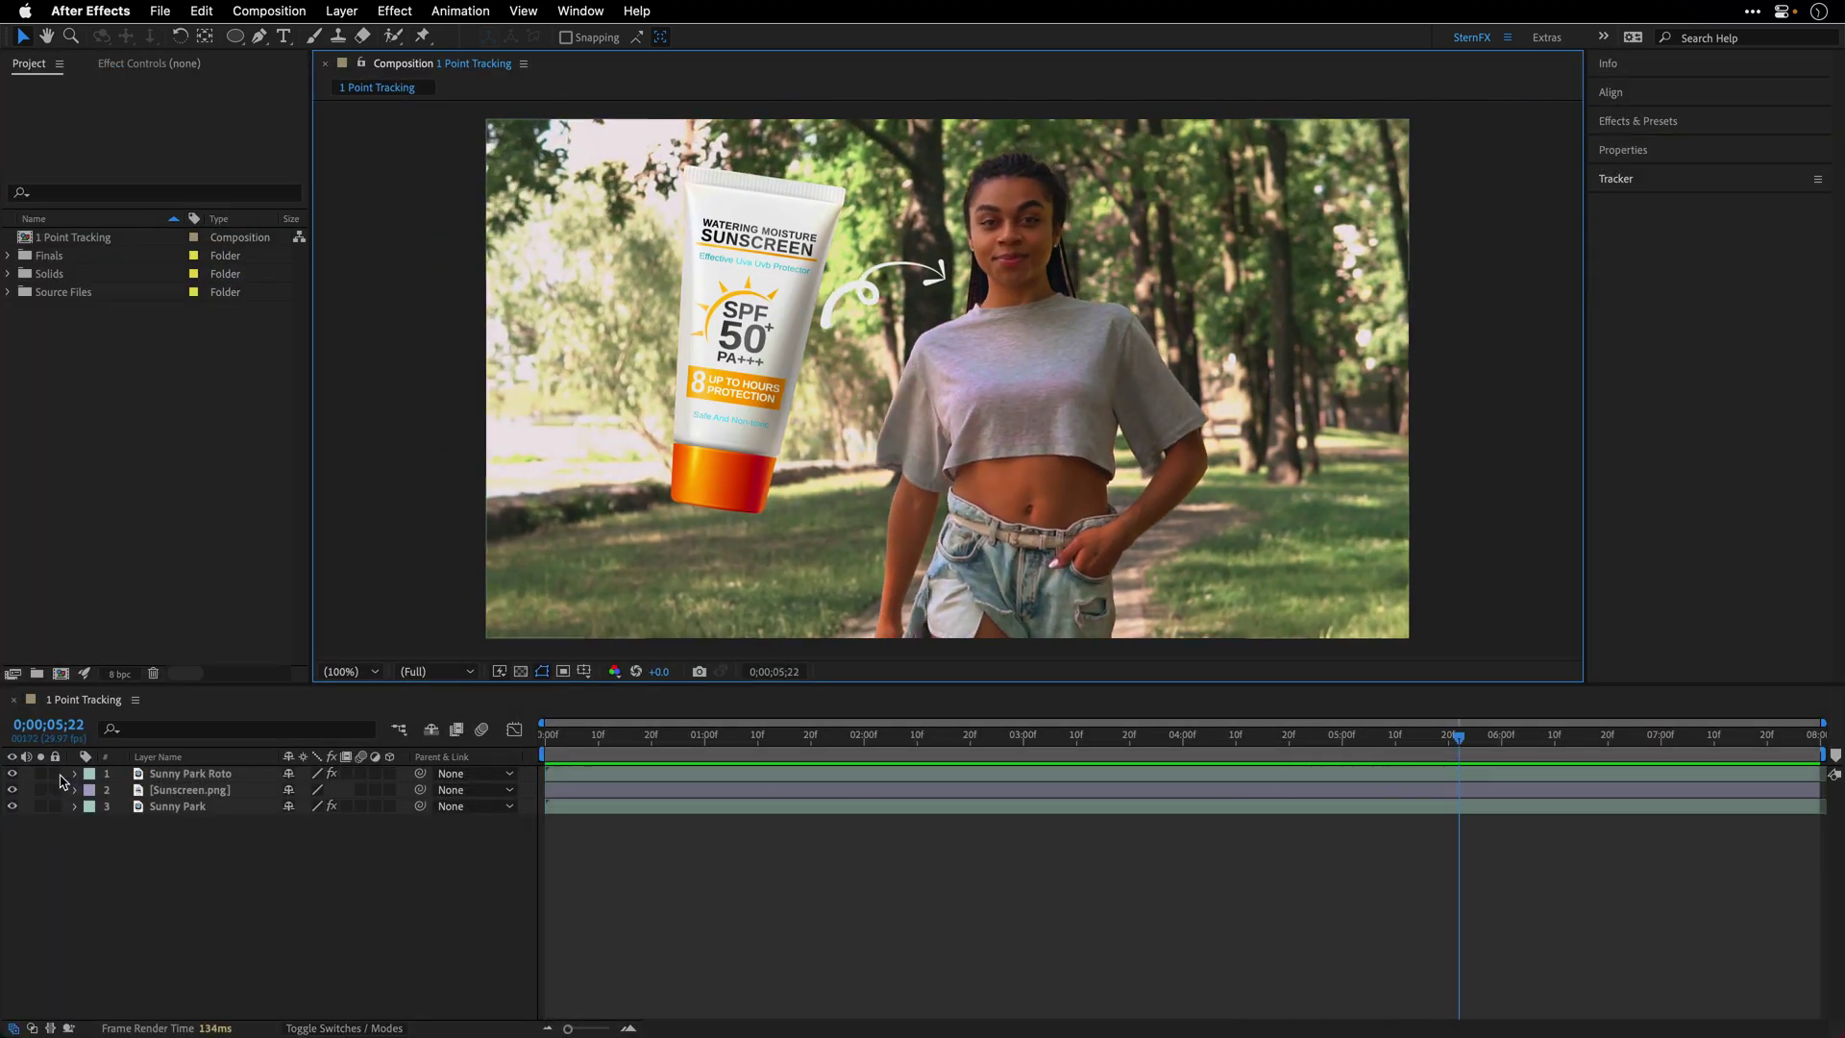
left_click(41, 774)
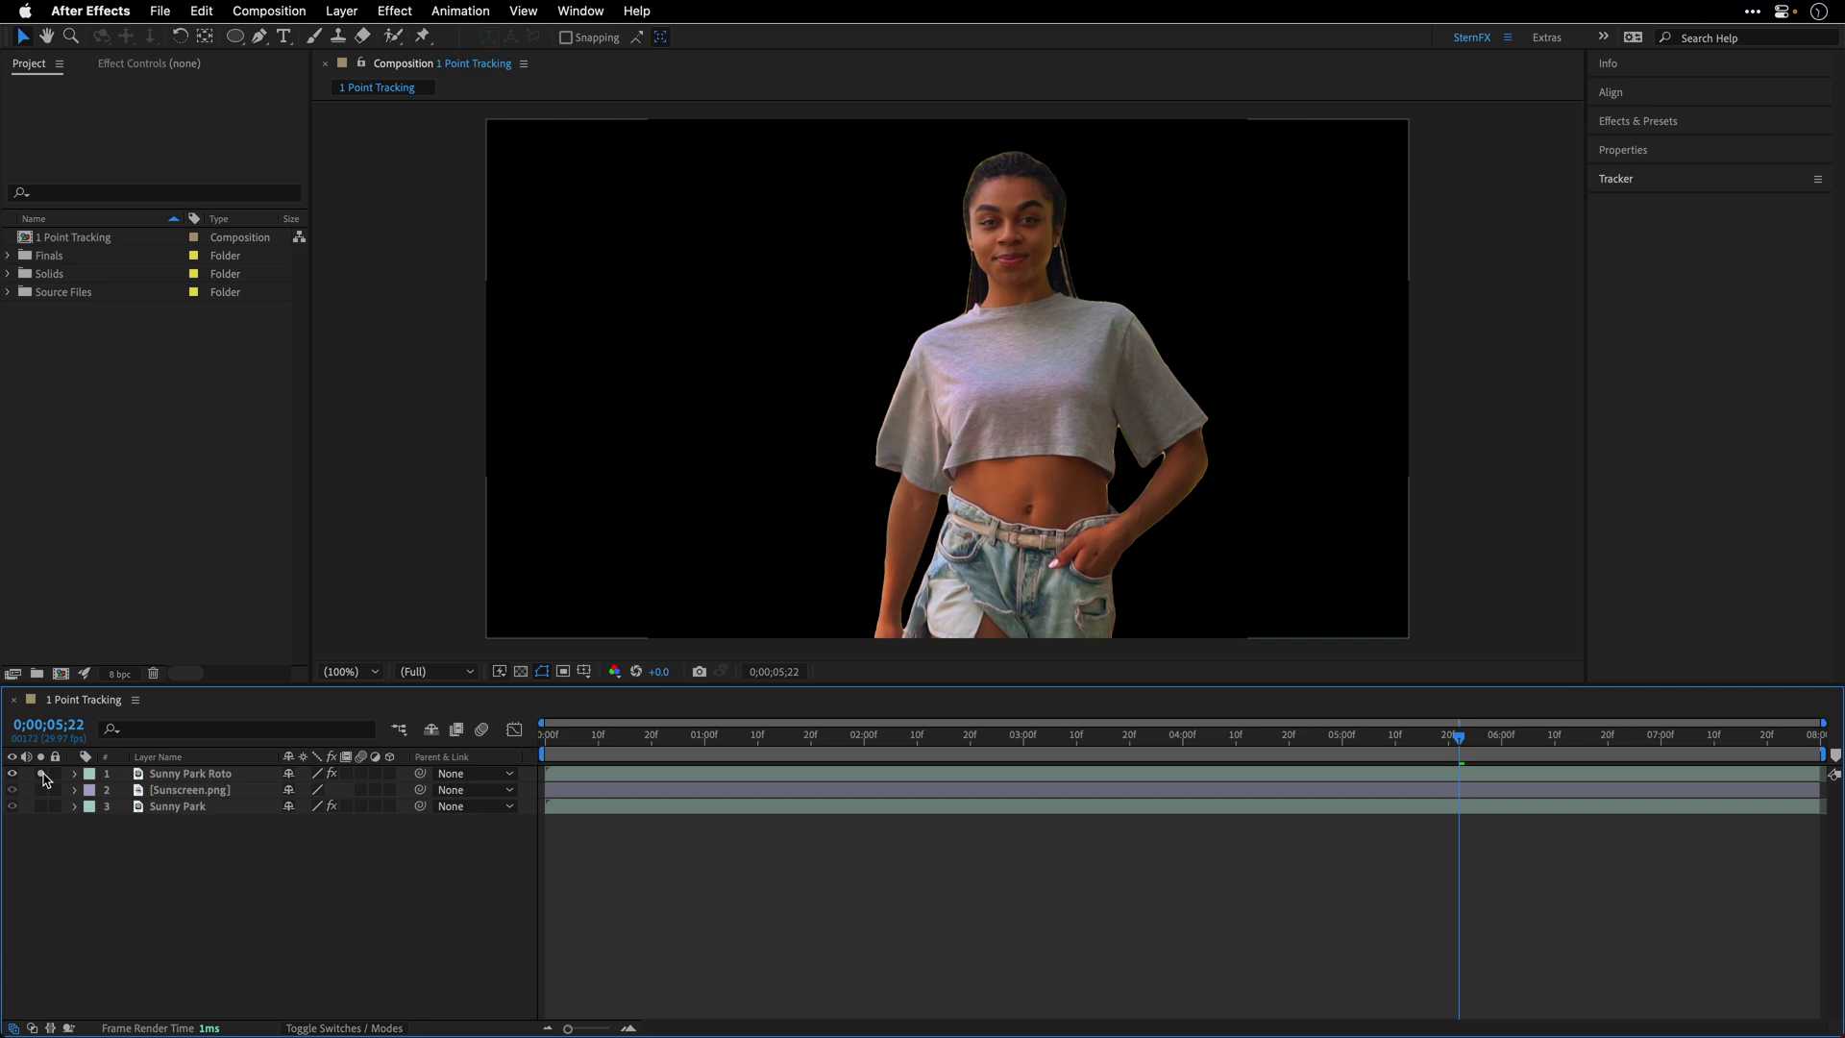
left_click(42, 774)
left_click(41, 806)
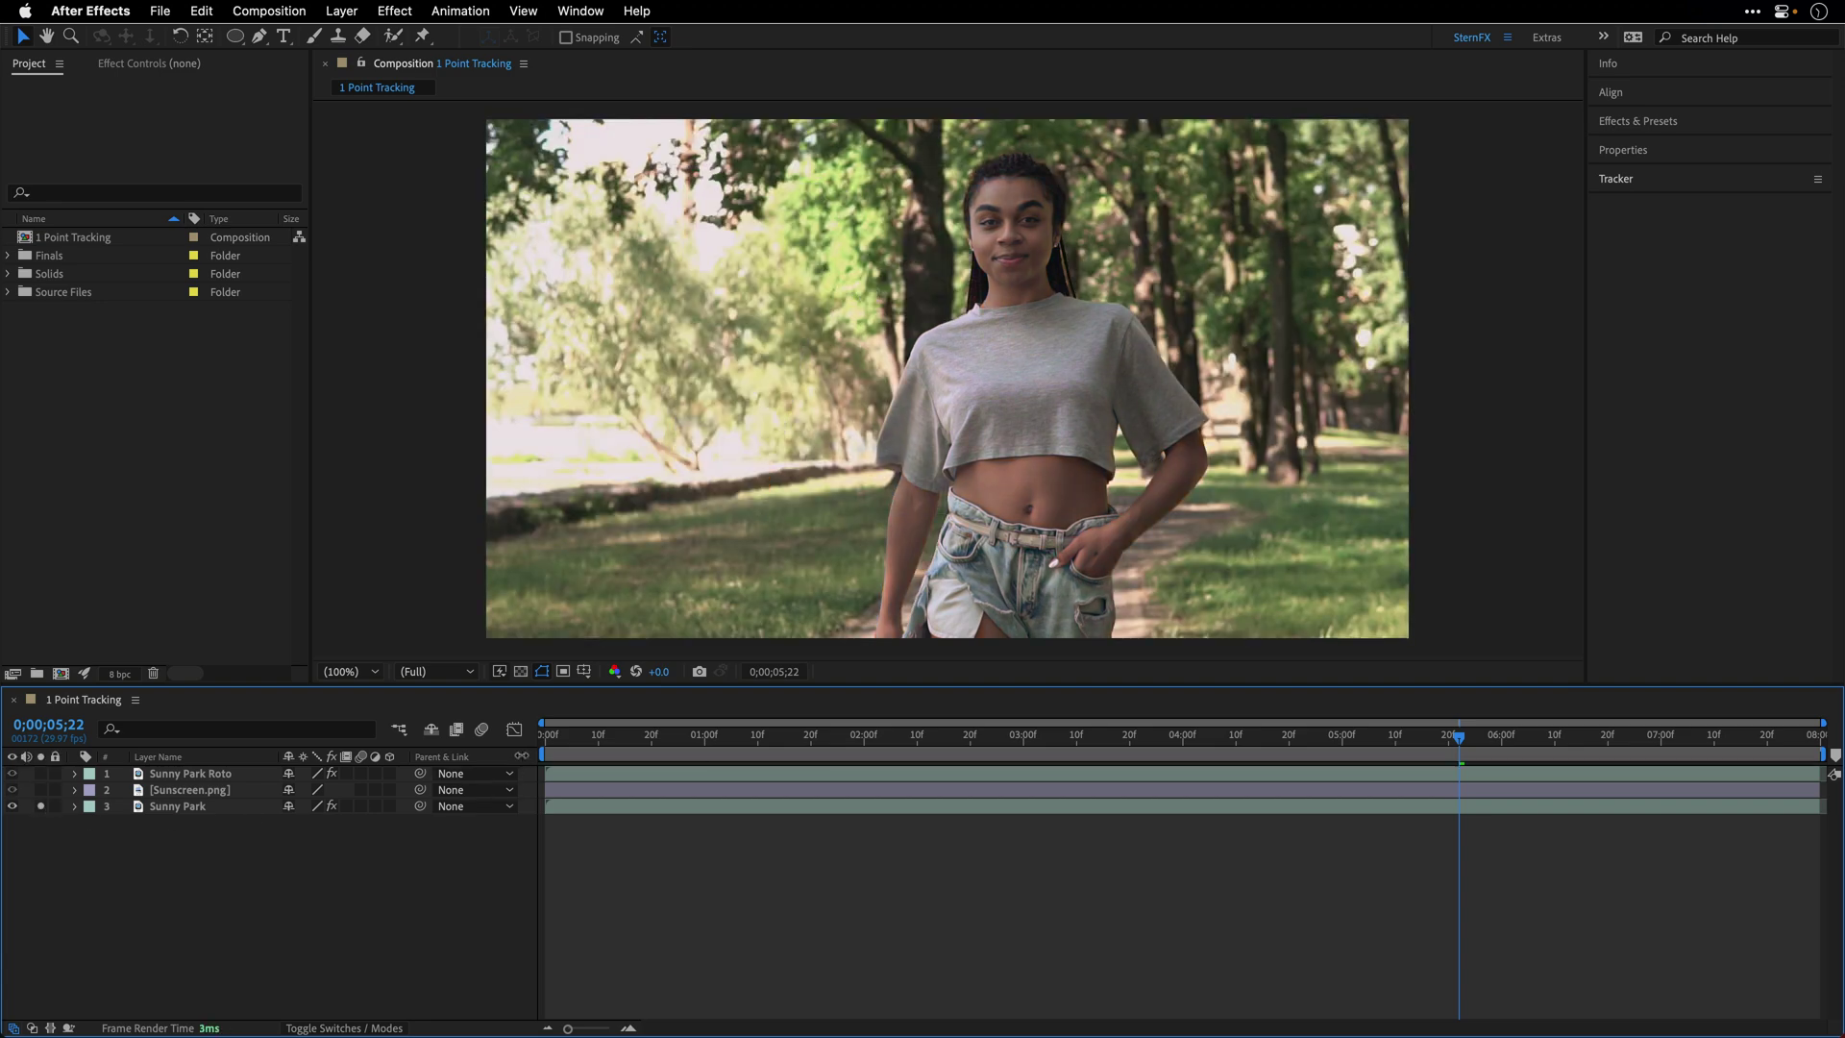
key("space")
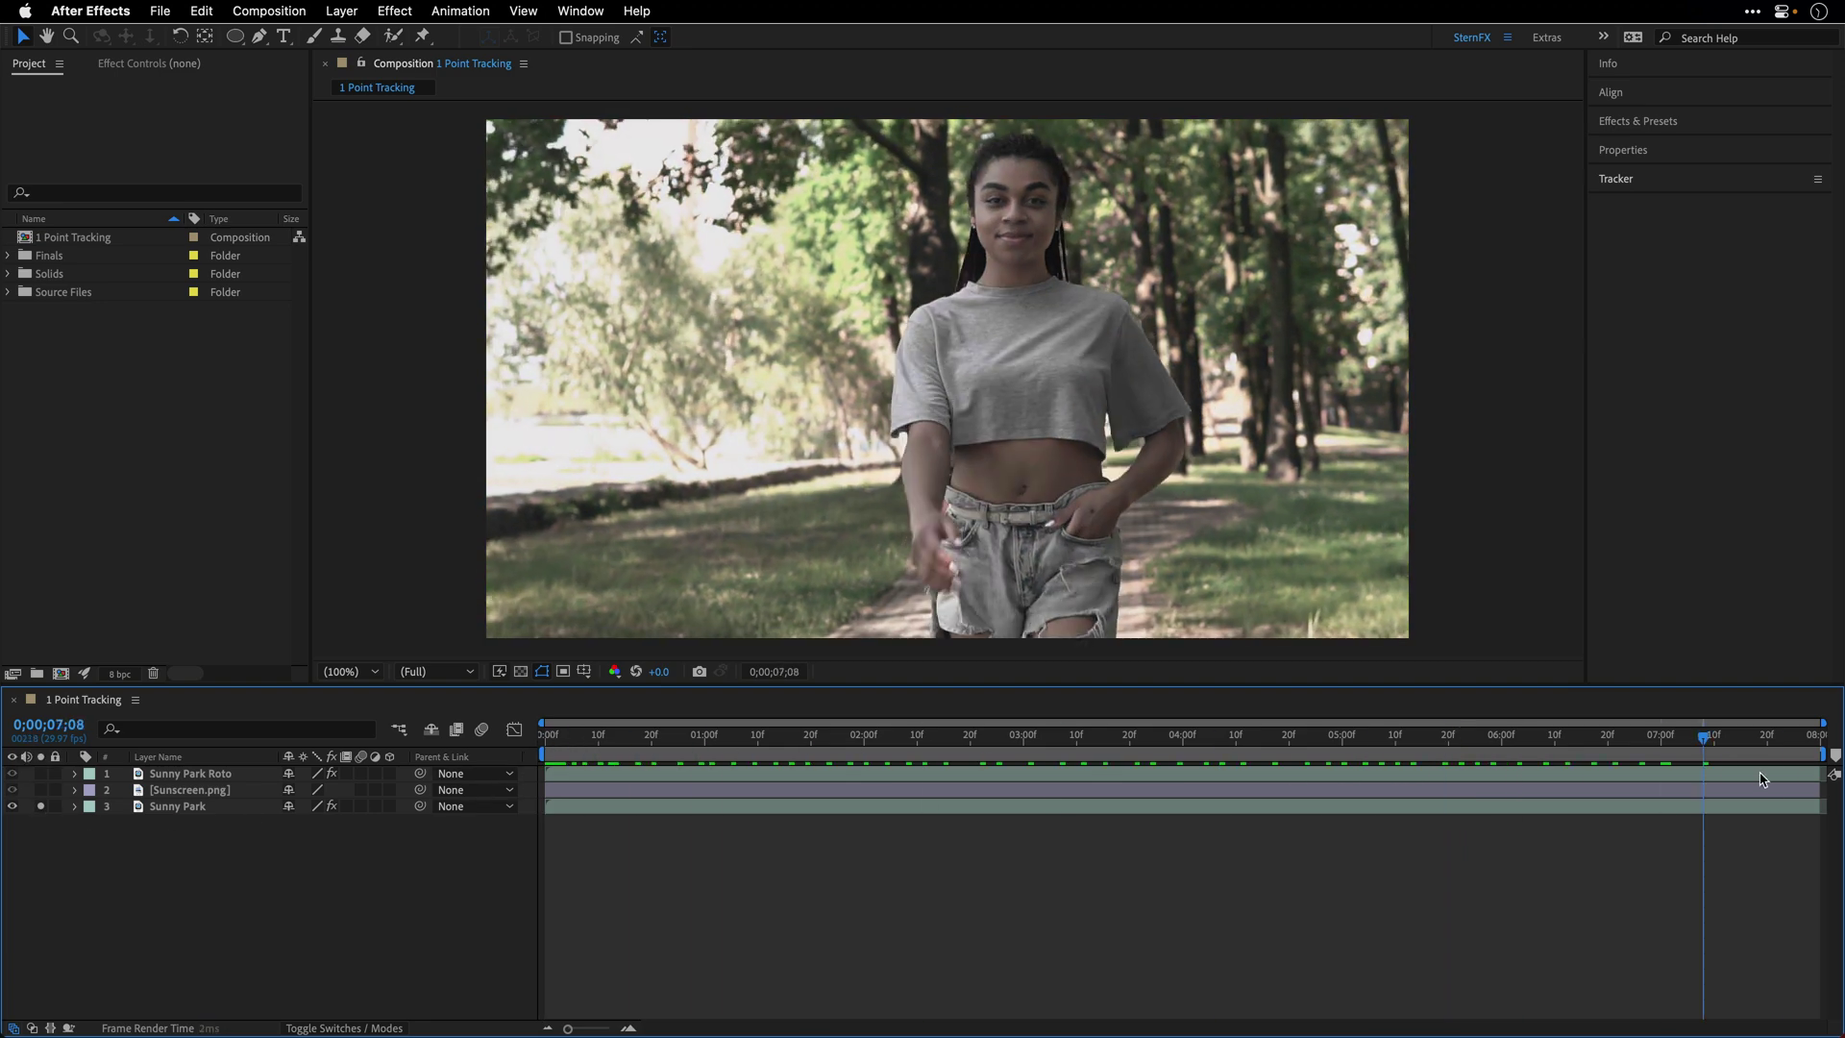
key("space")
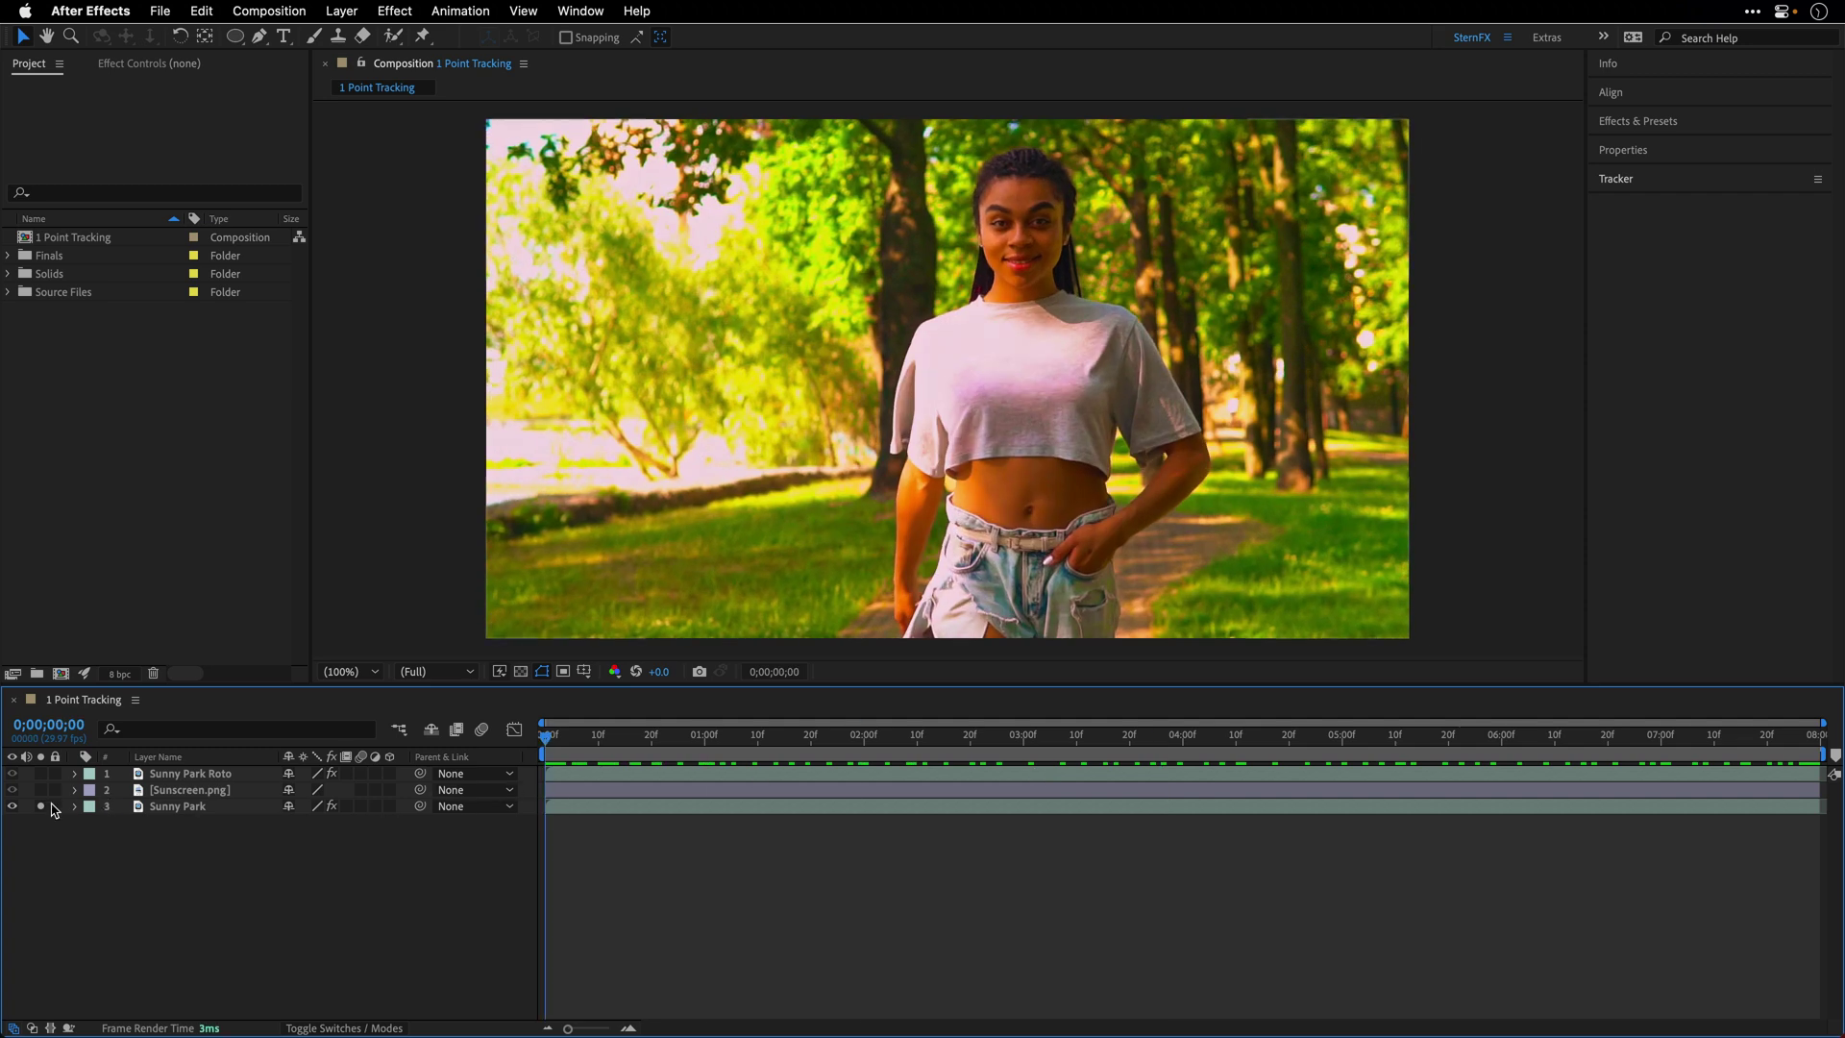
left_click(40, 806)
left_click(188, 790)
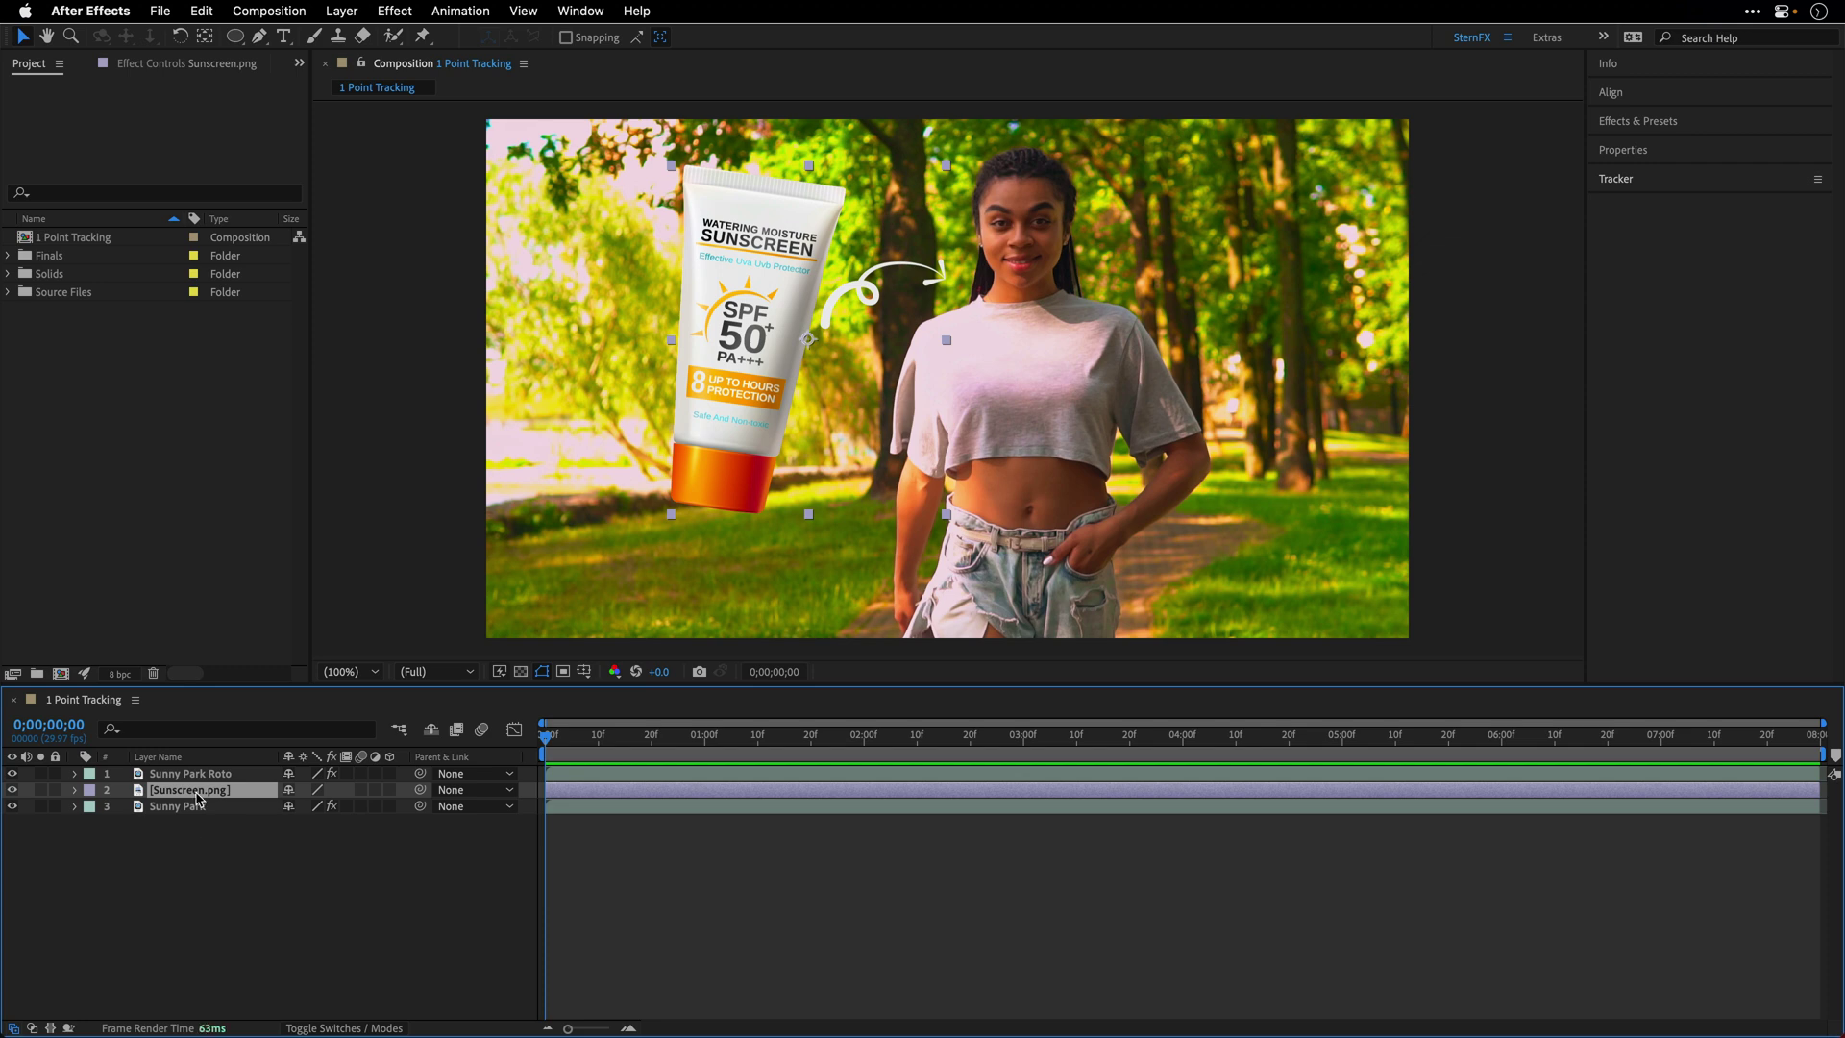
Add Tracker 1 with Track Point 1 to the Sunny Park layer using Track Motion
left_click(177, 810)
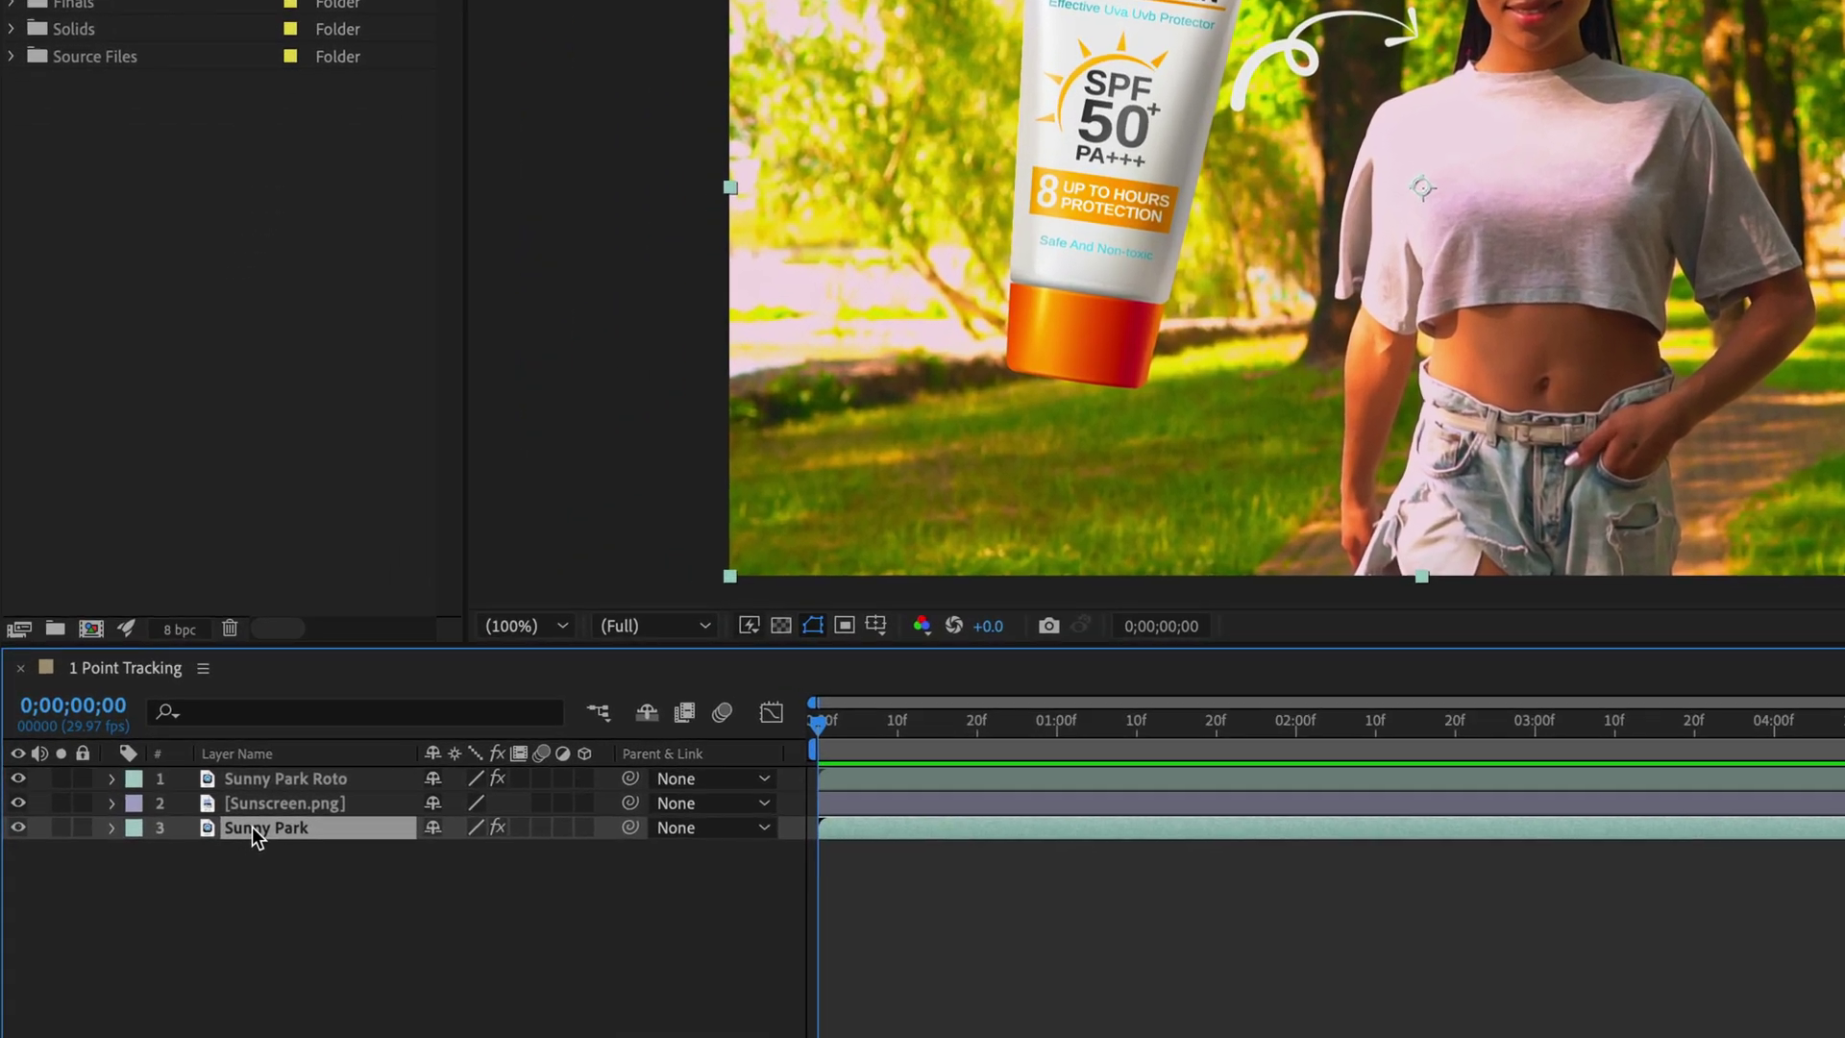
right_click(251, 826)
mouse_move(298, 776)
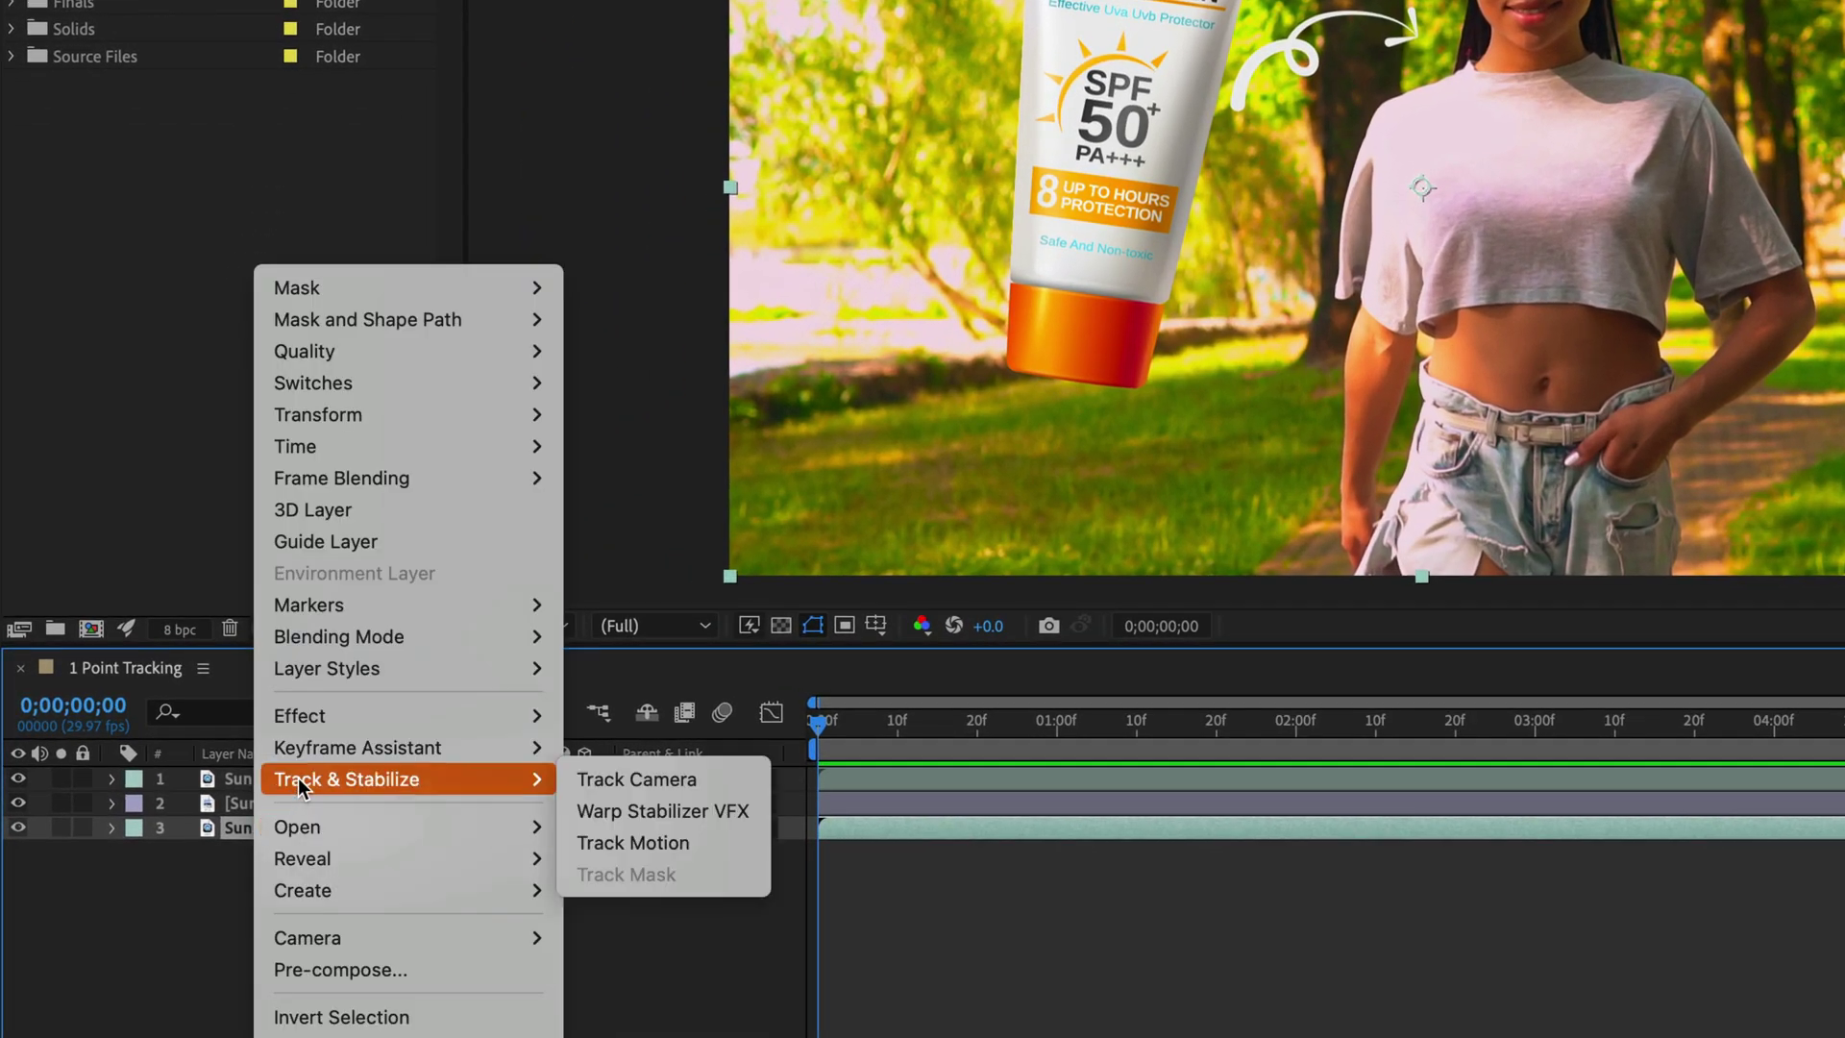
left_click(591, 843)
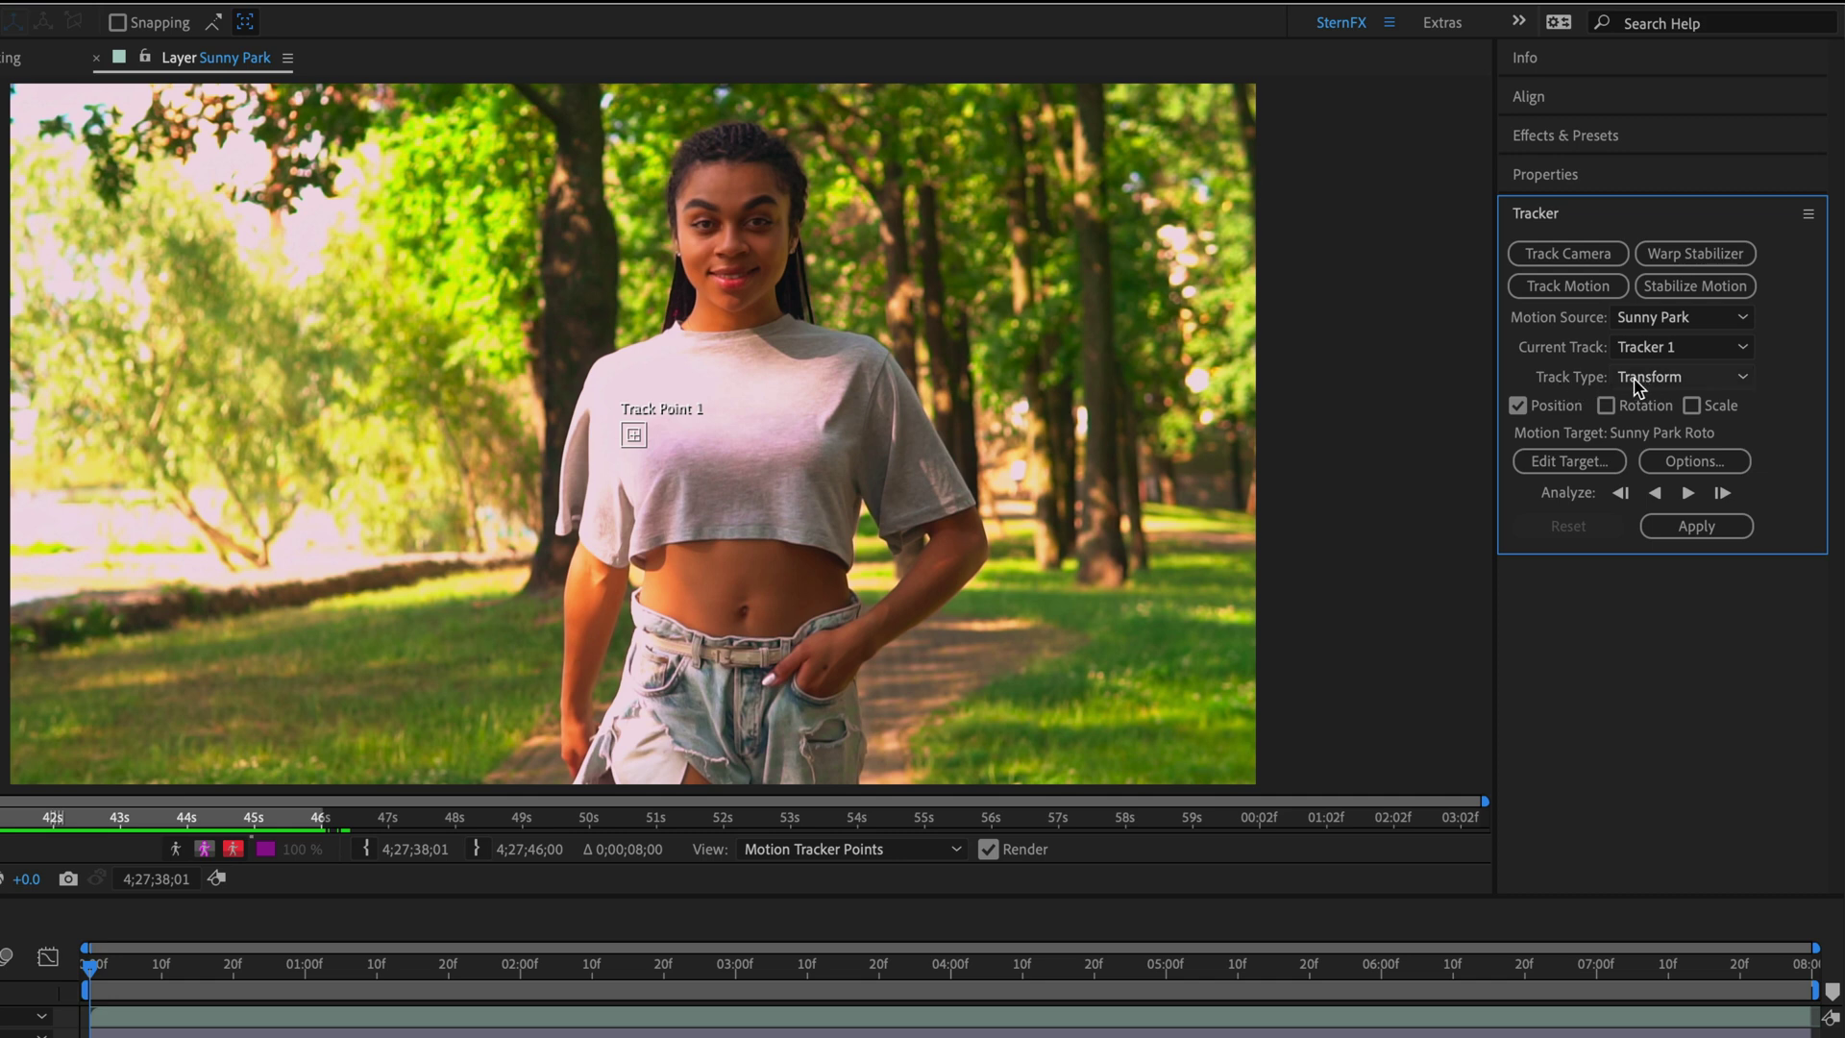
left_click(1646, 377)
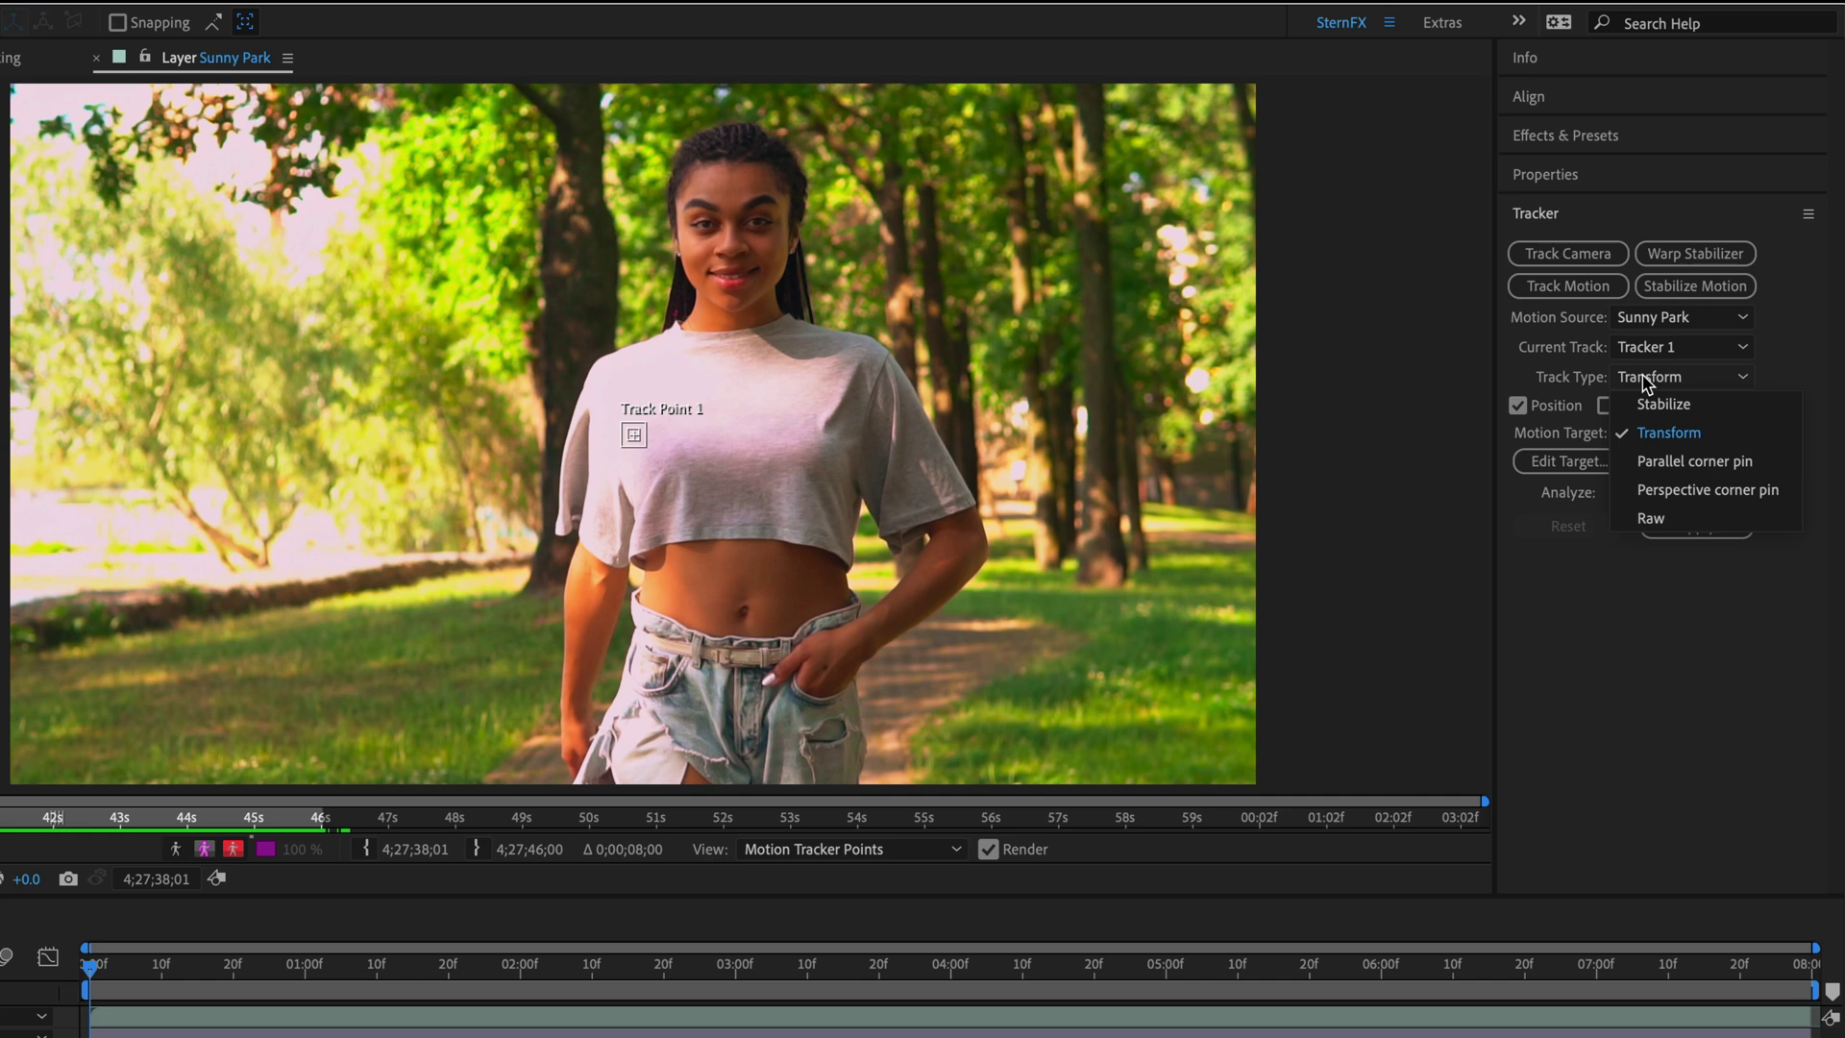
left_click(1537, 375)
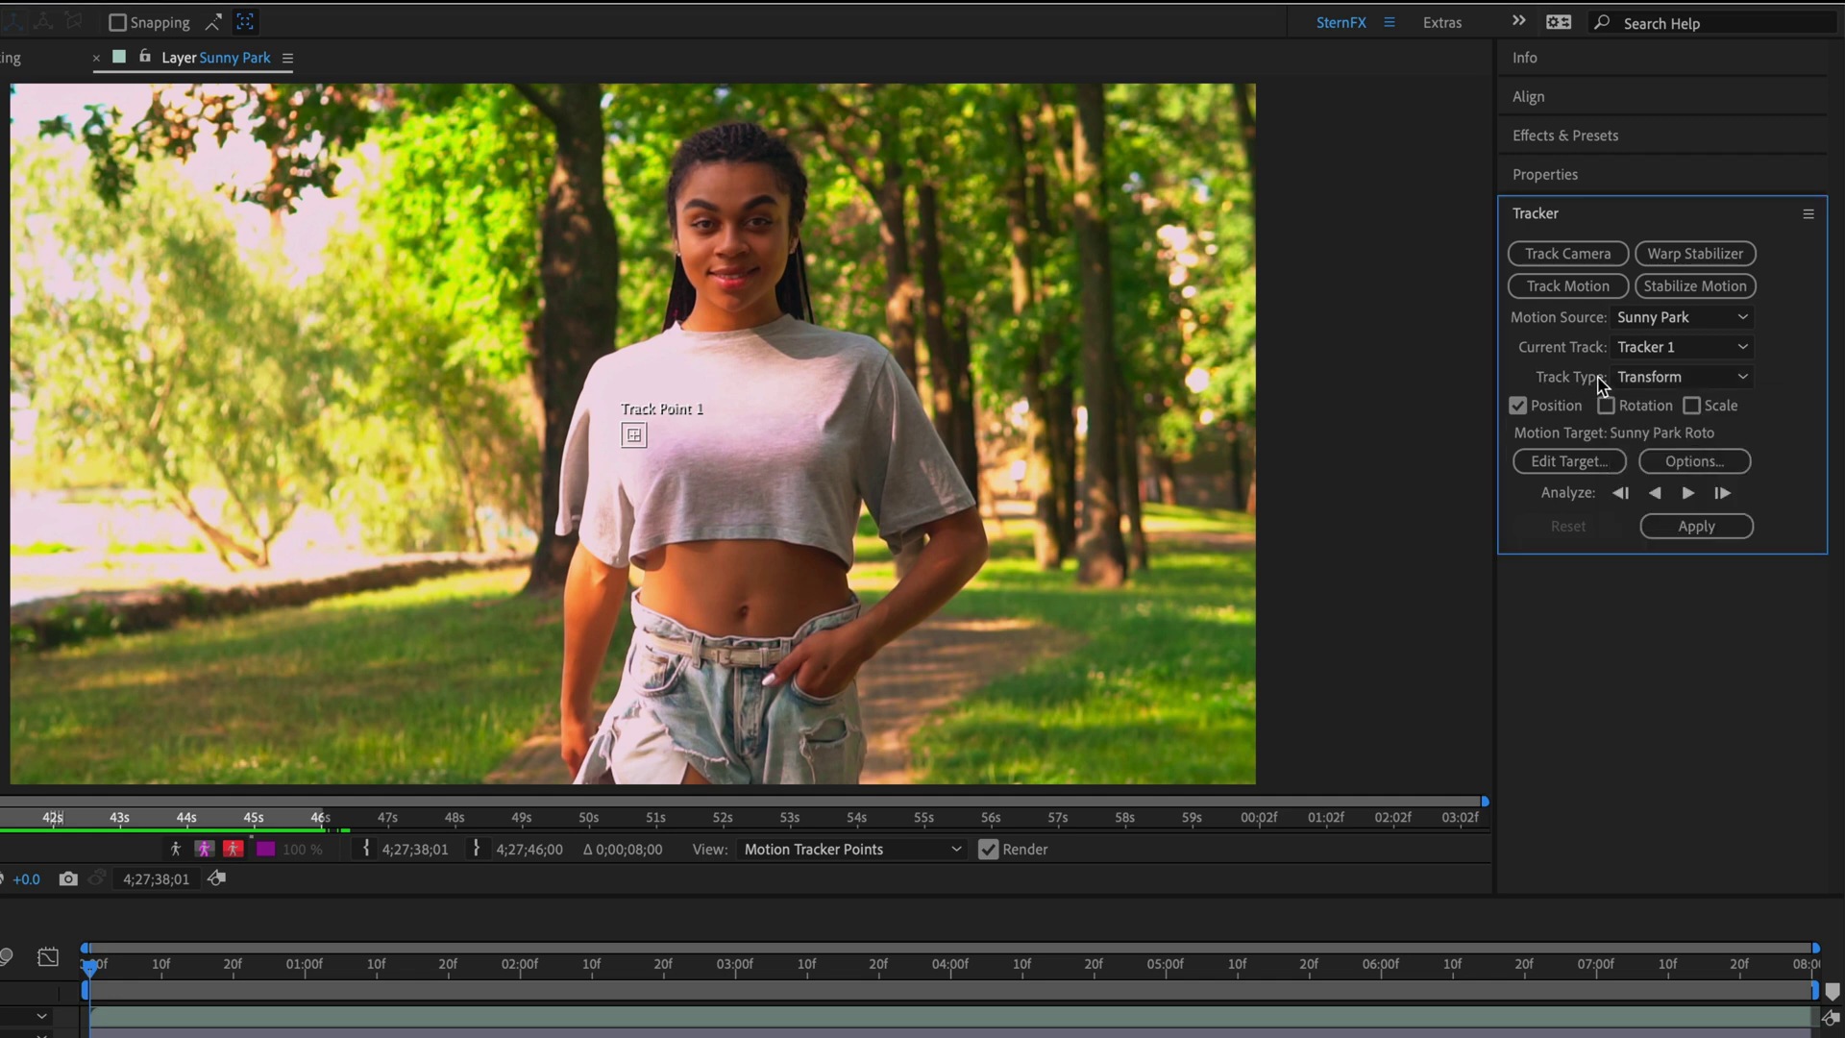
left_click(633, 439)
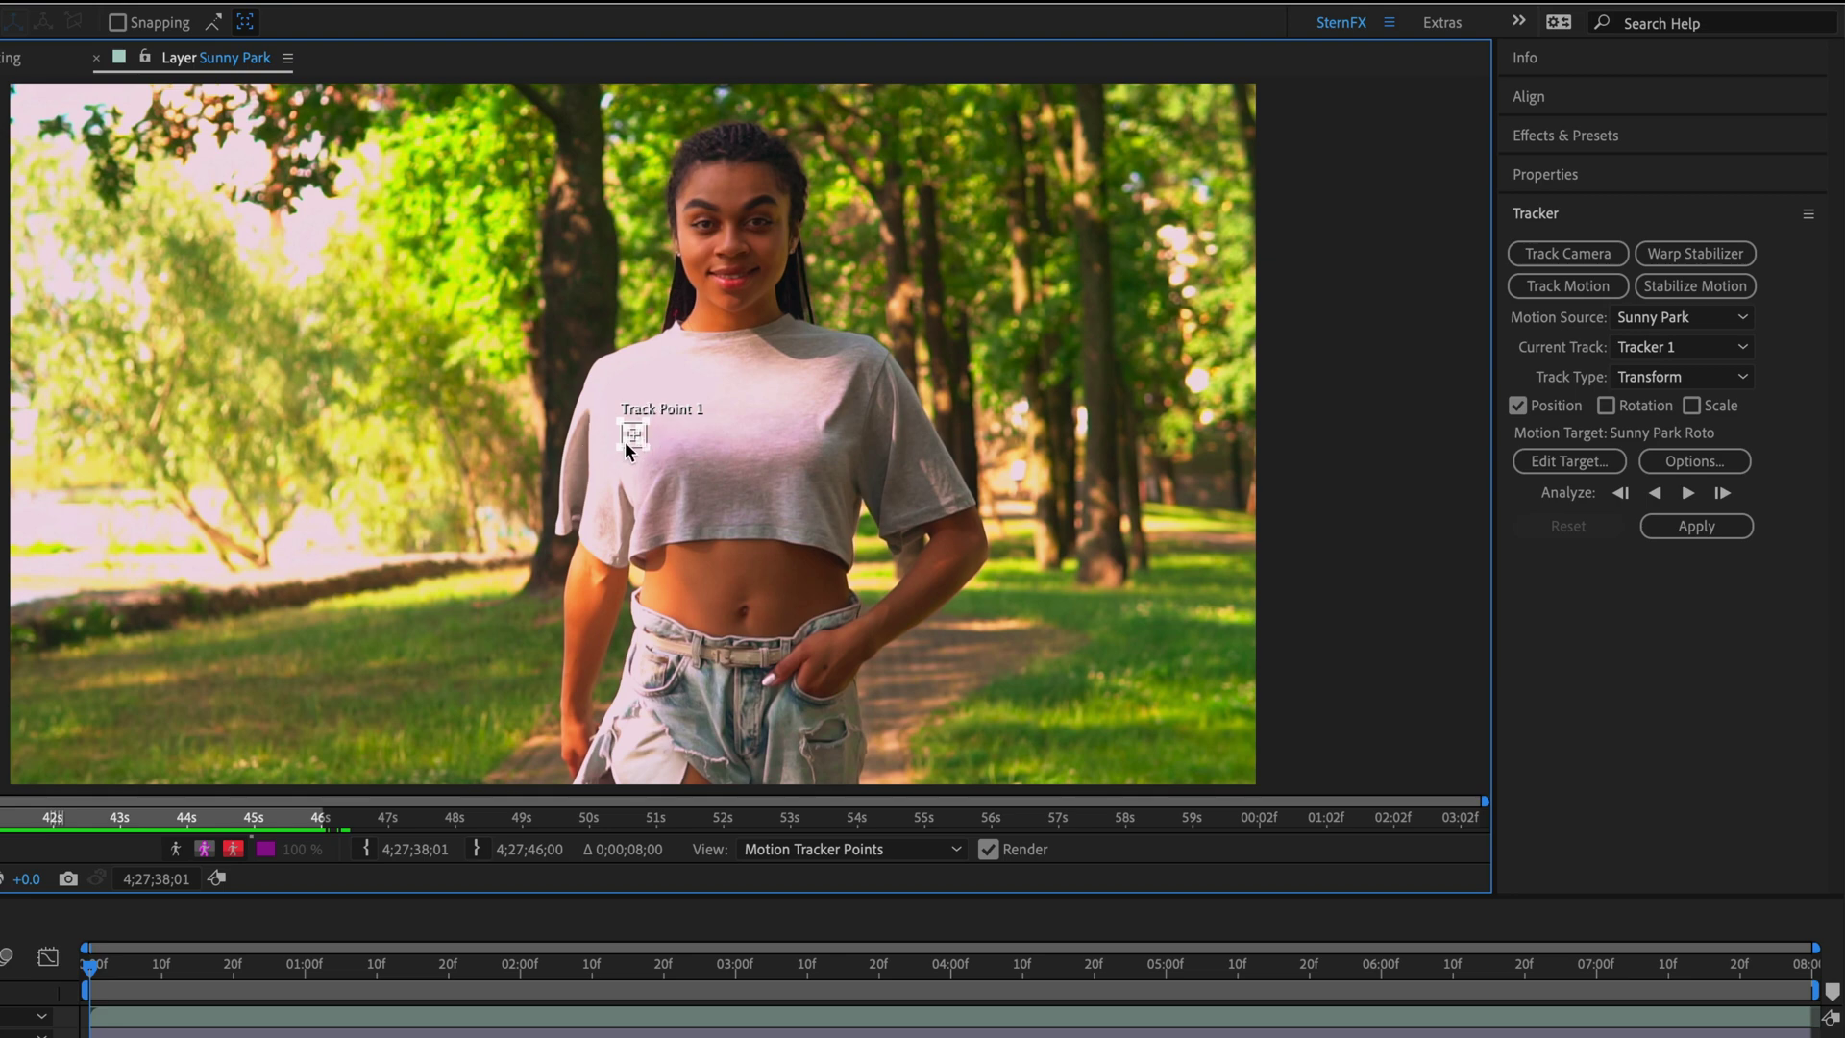
Move Track Point 1 from the woman's T-shirt up onto her face beside the eye
left_click_drag(625, 441, 631, 449)
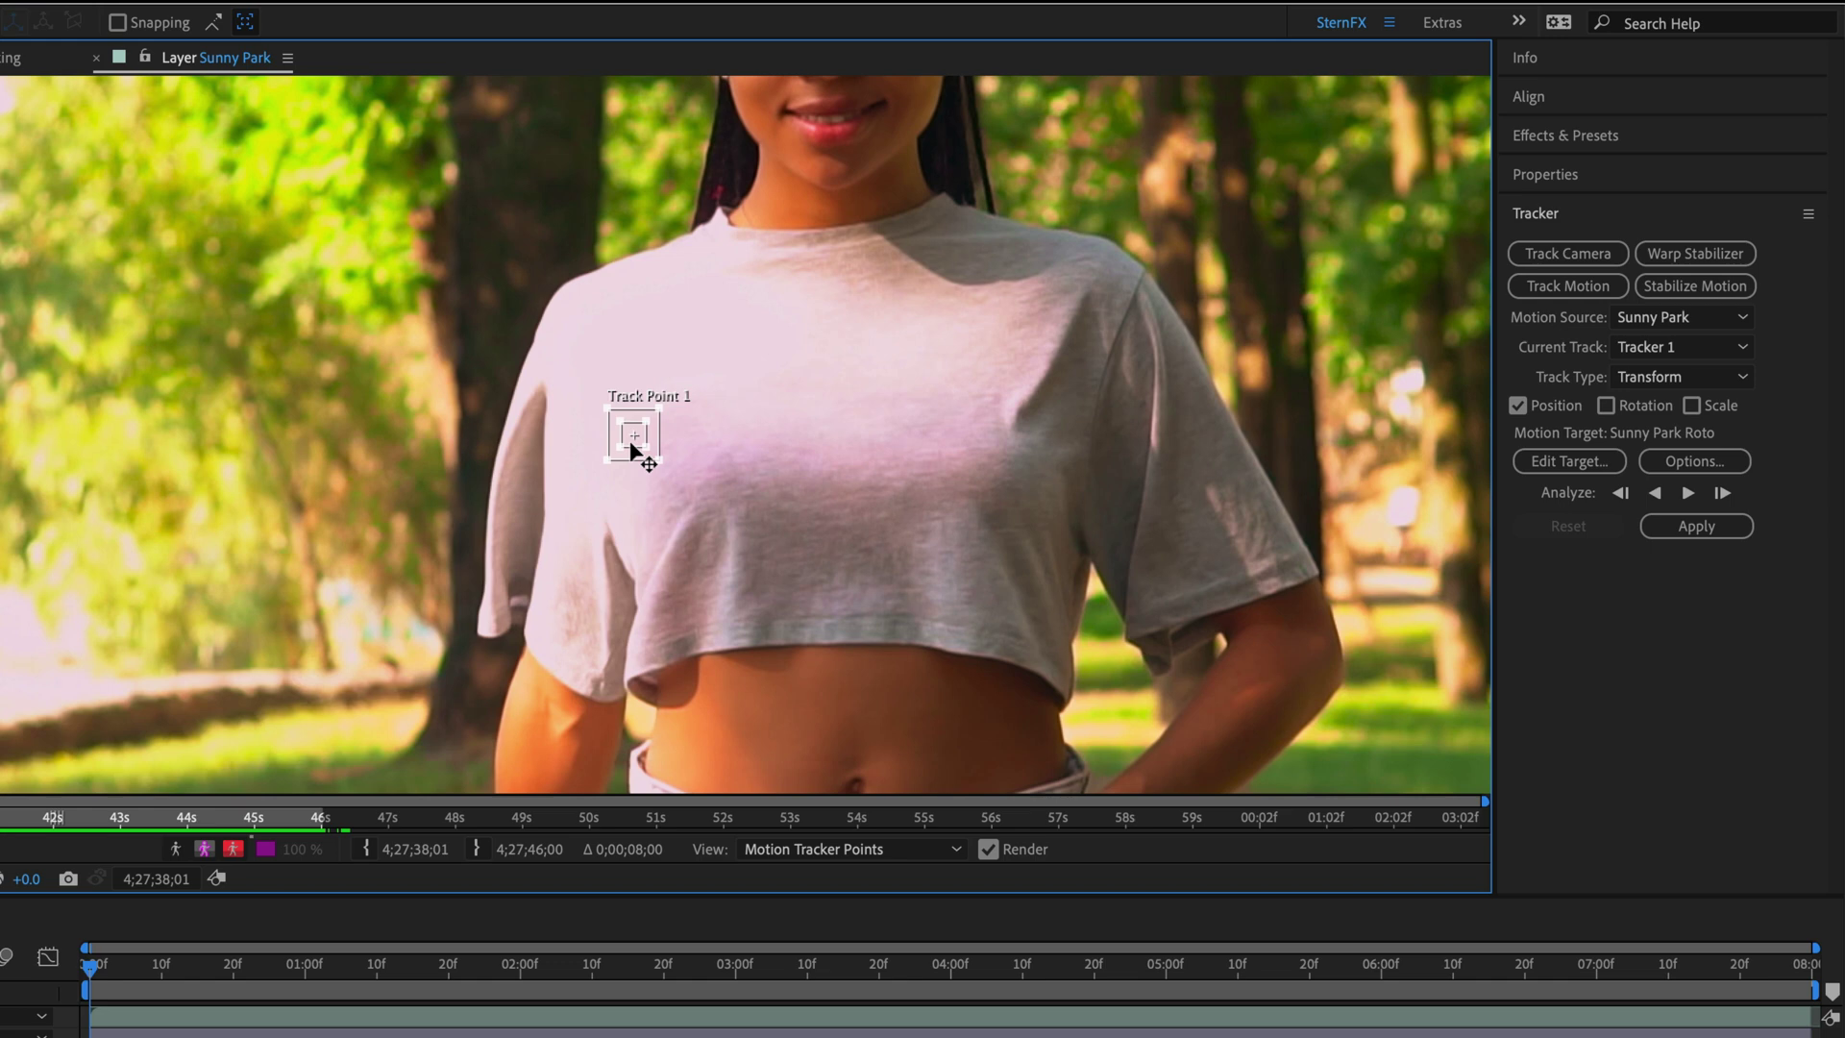
left_click_drag(631, 450, 748, 166)
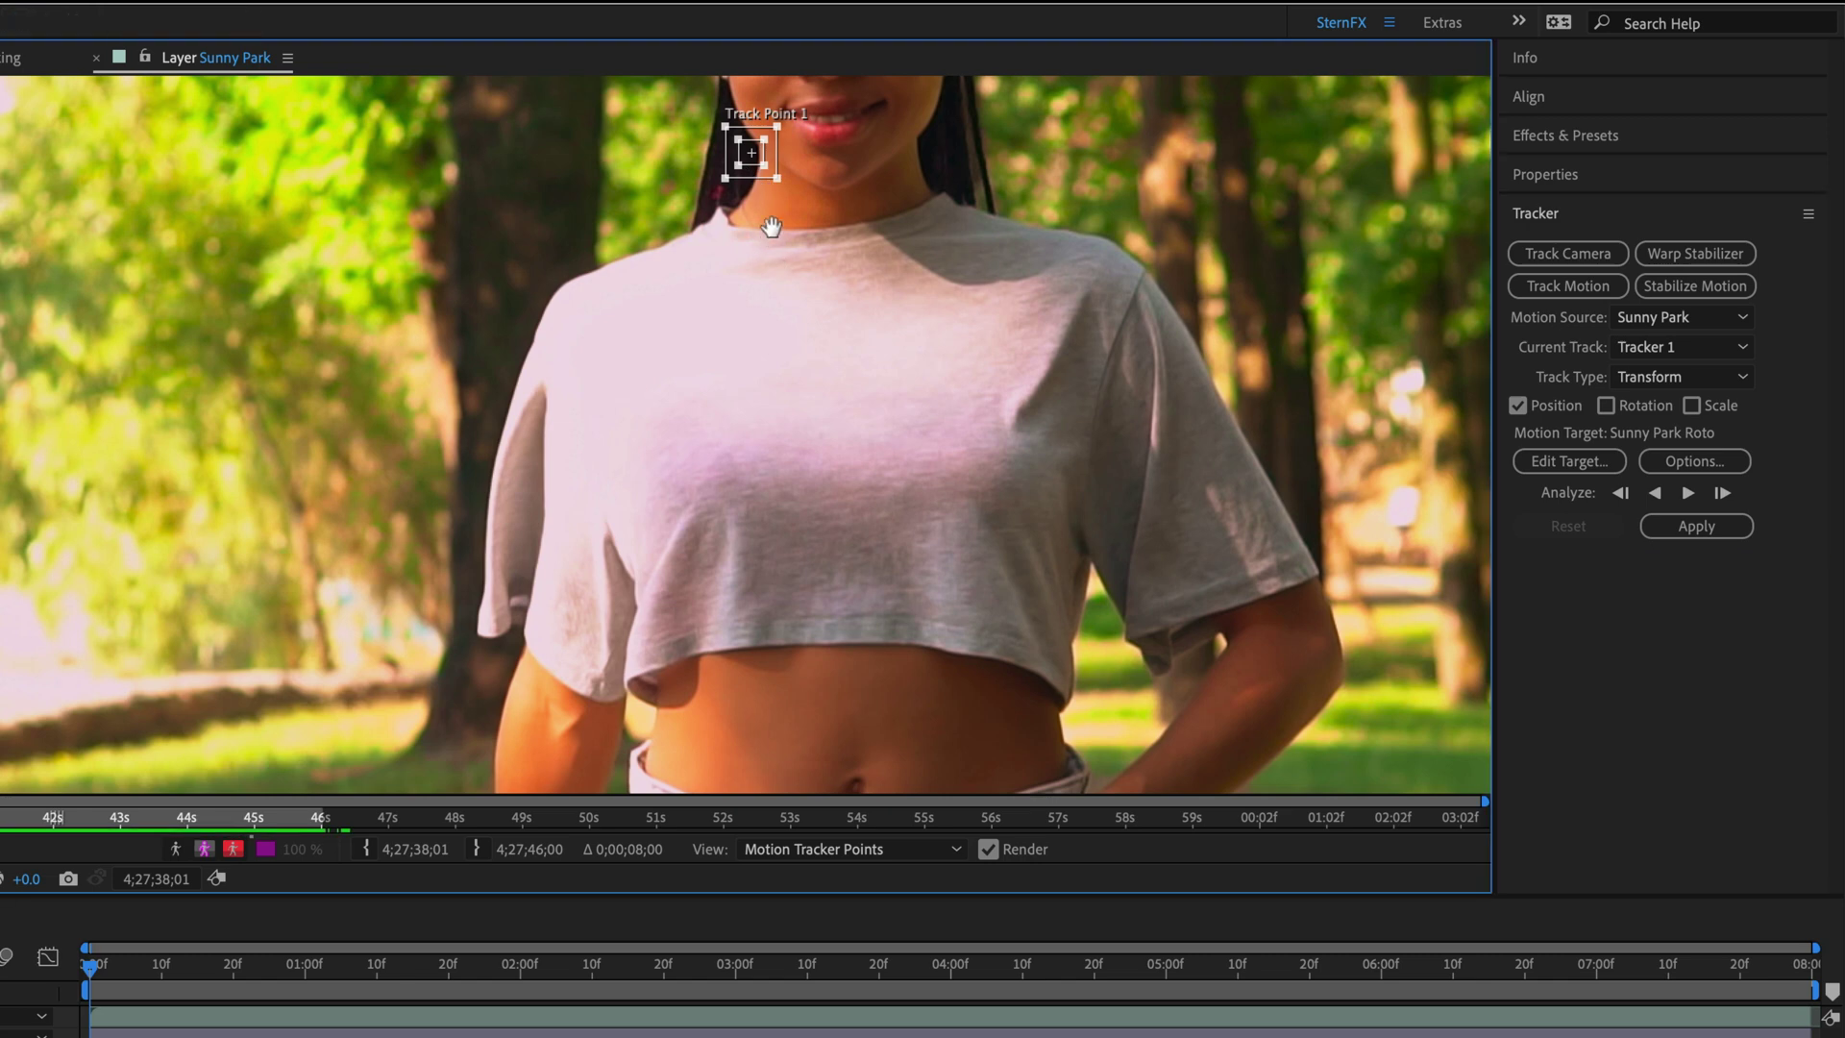
left_click_drag(771, 241, 672, 558)
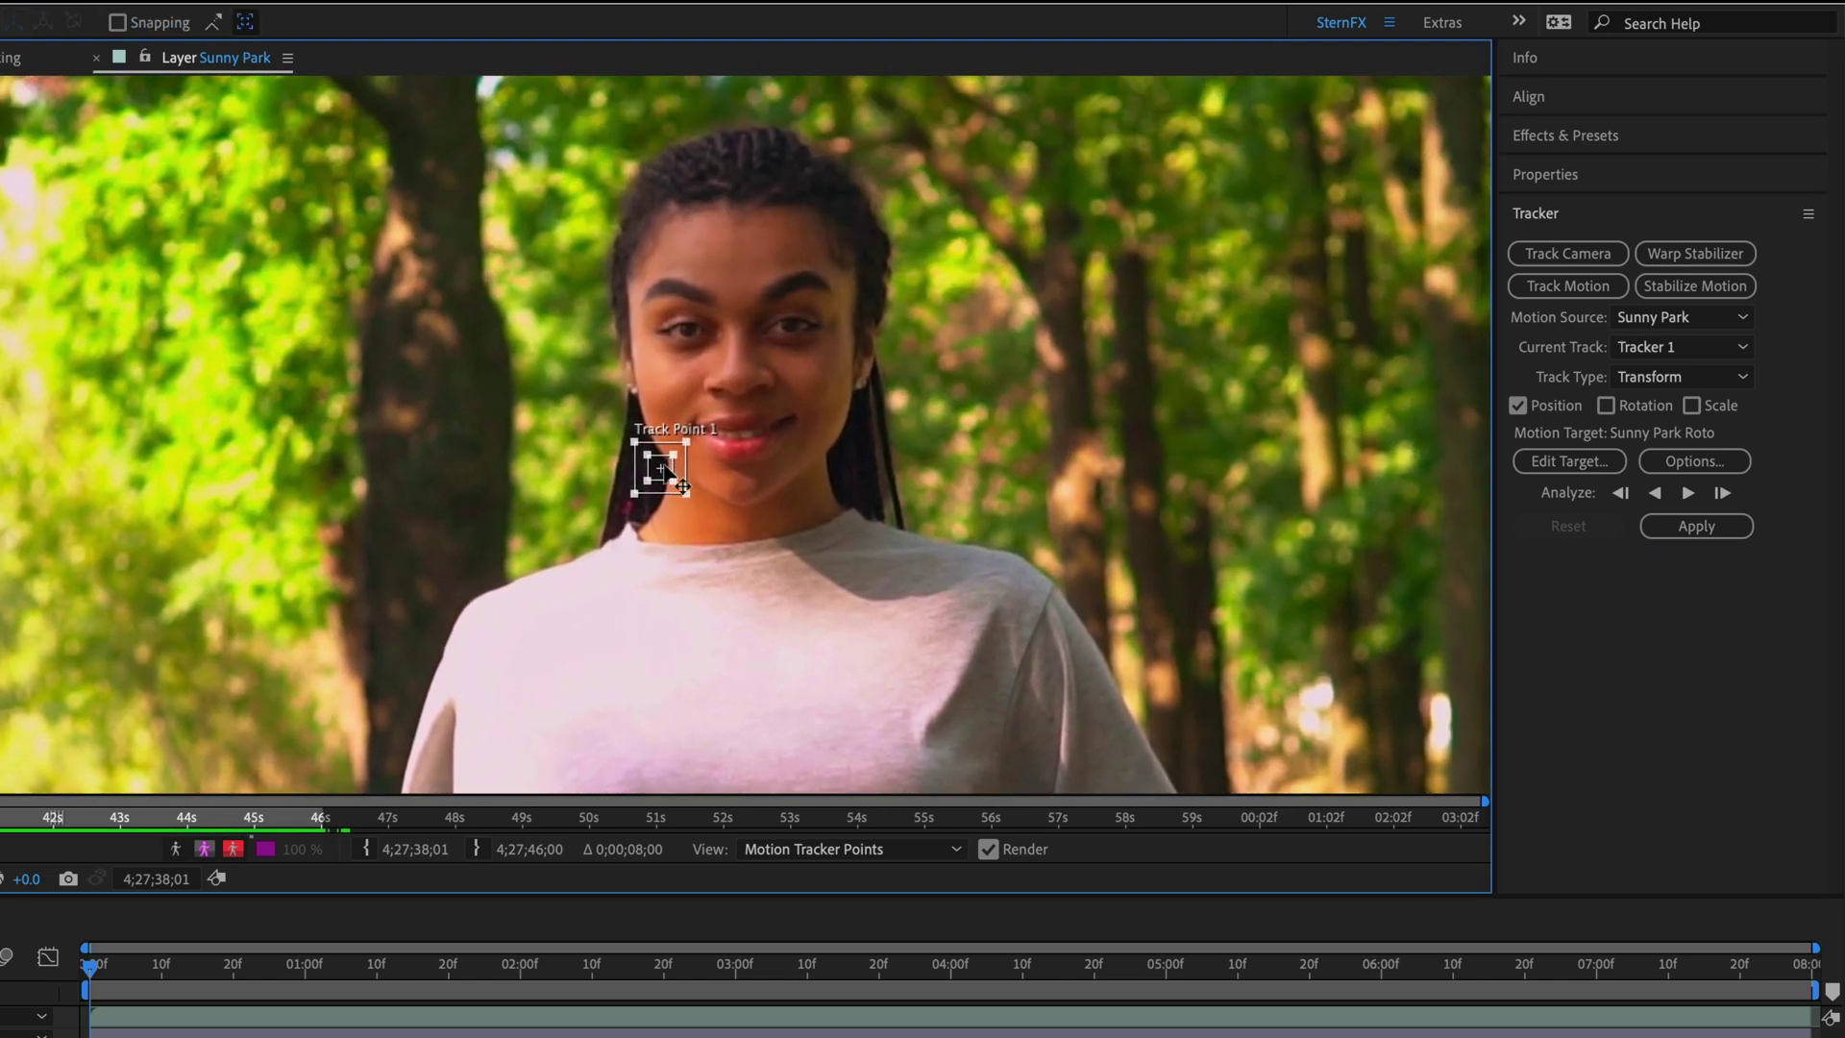
left_click_drag(672, 456, 653, 296)
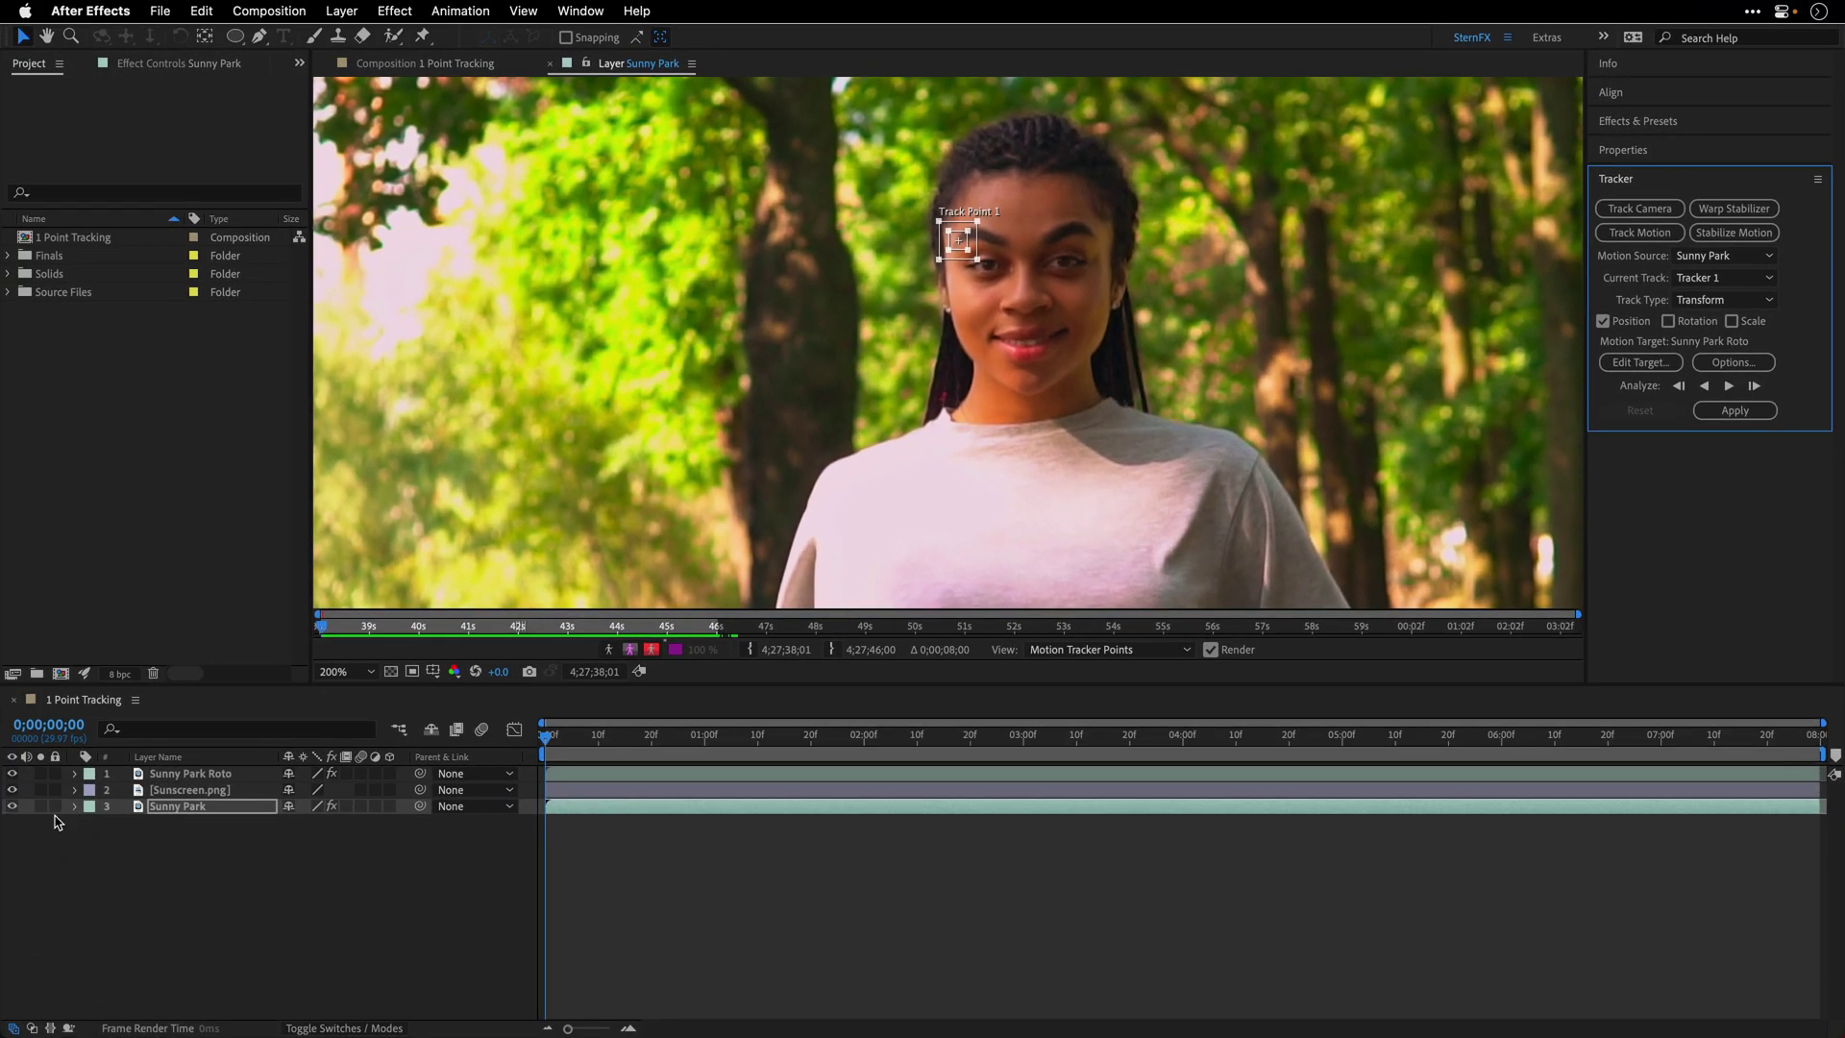
Expand Motion Trackers > Tracker 1 > Track Point 1 to show Feature Center, Feature Size and Confidence
left_click(80, 825)
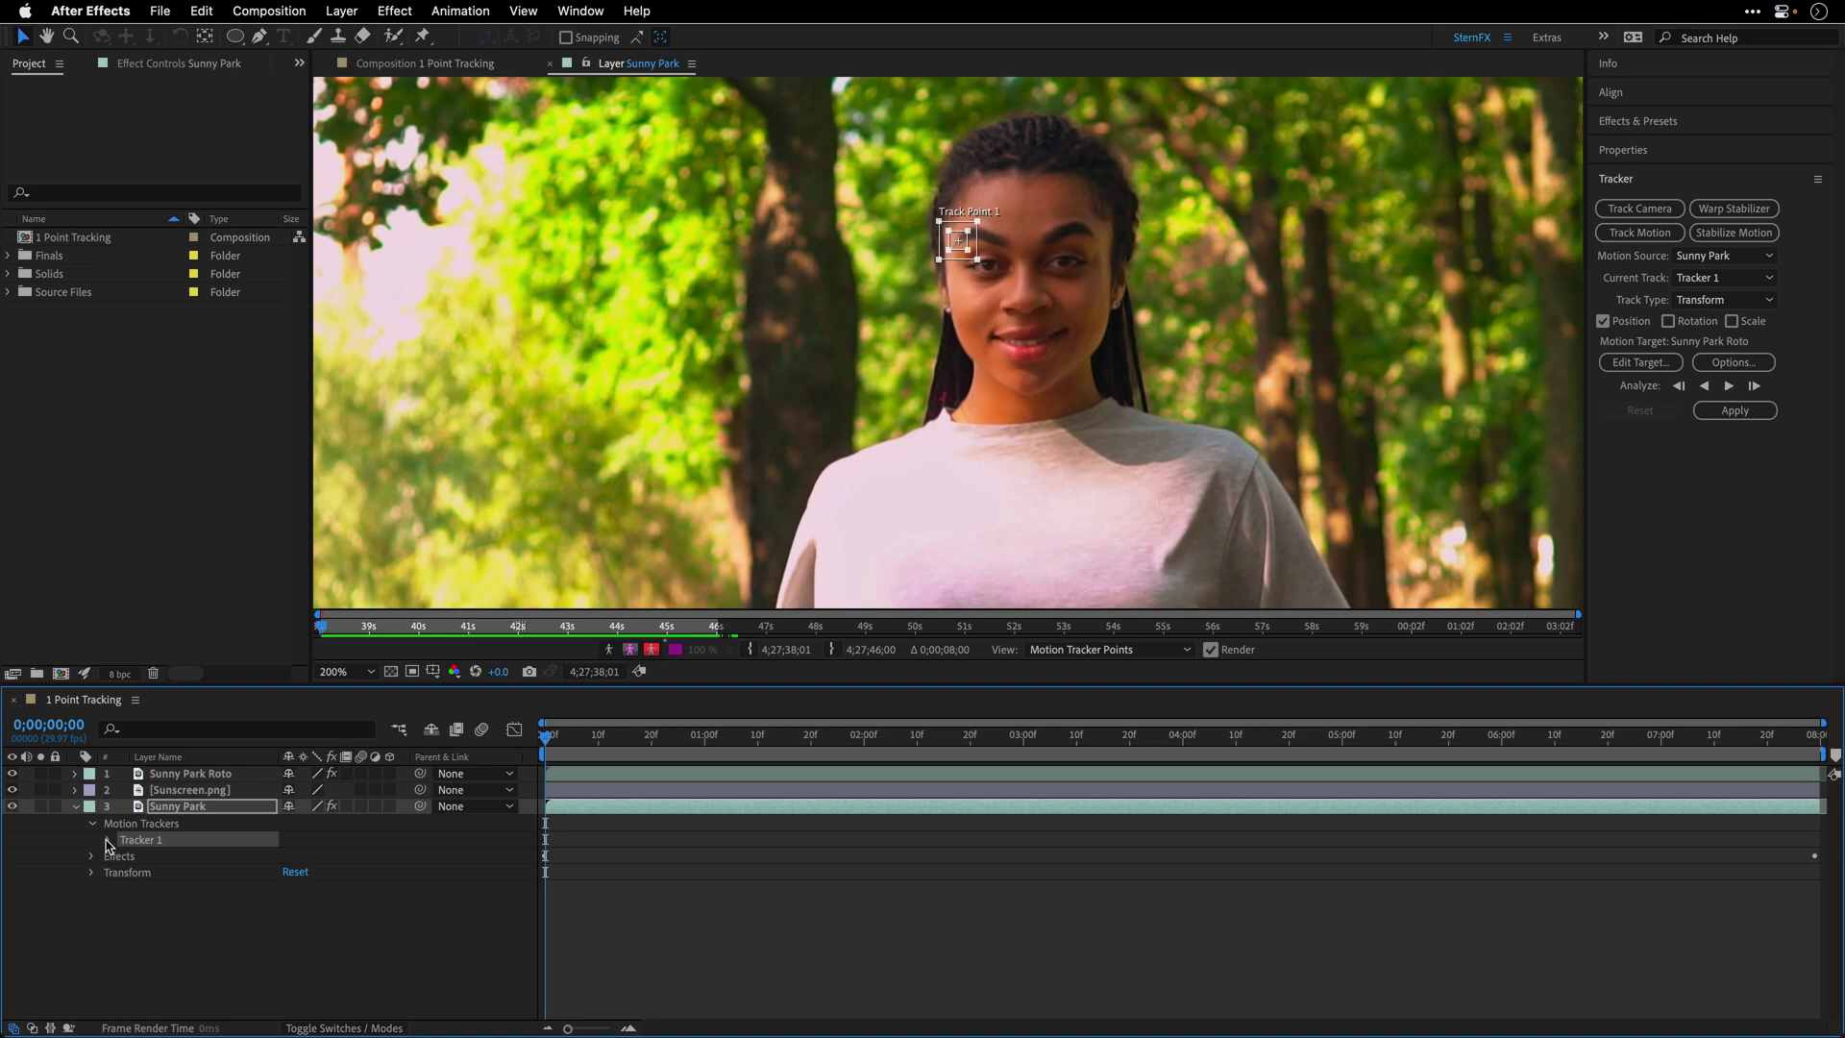
left_click(107, 840)
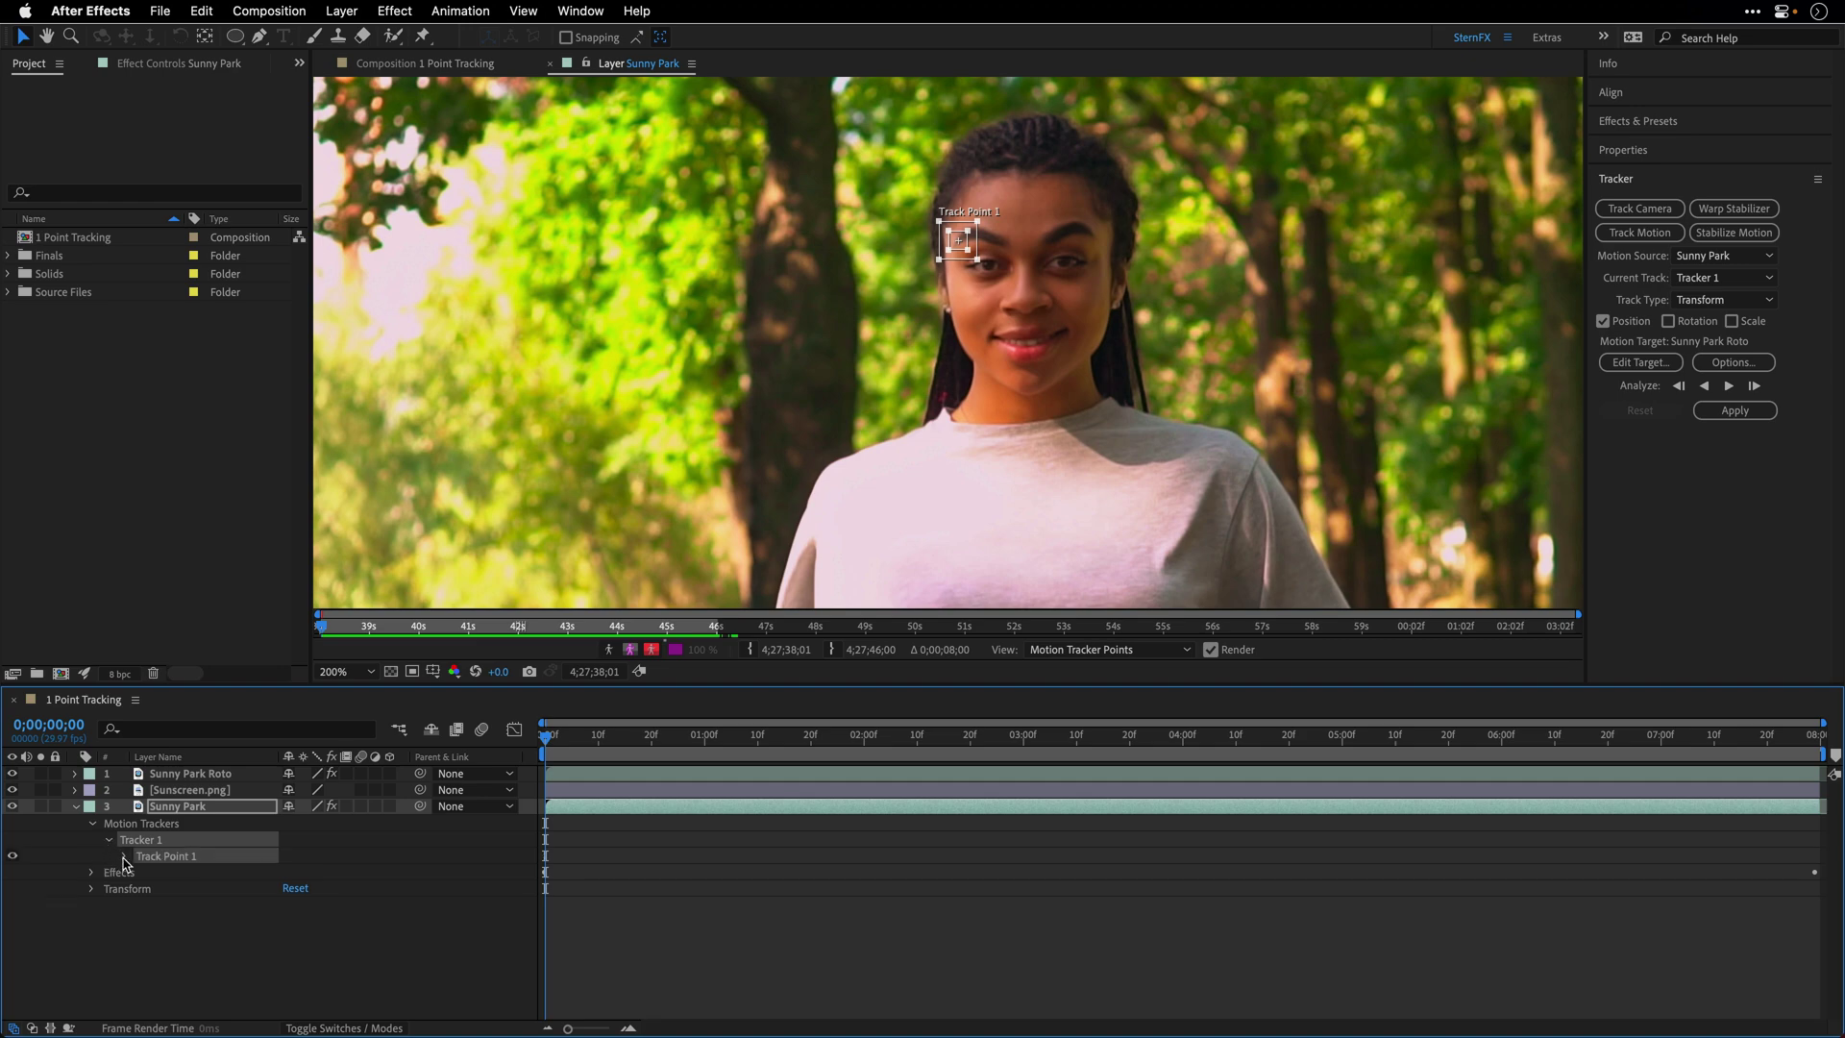
left_click(124, 856)
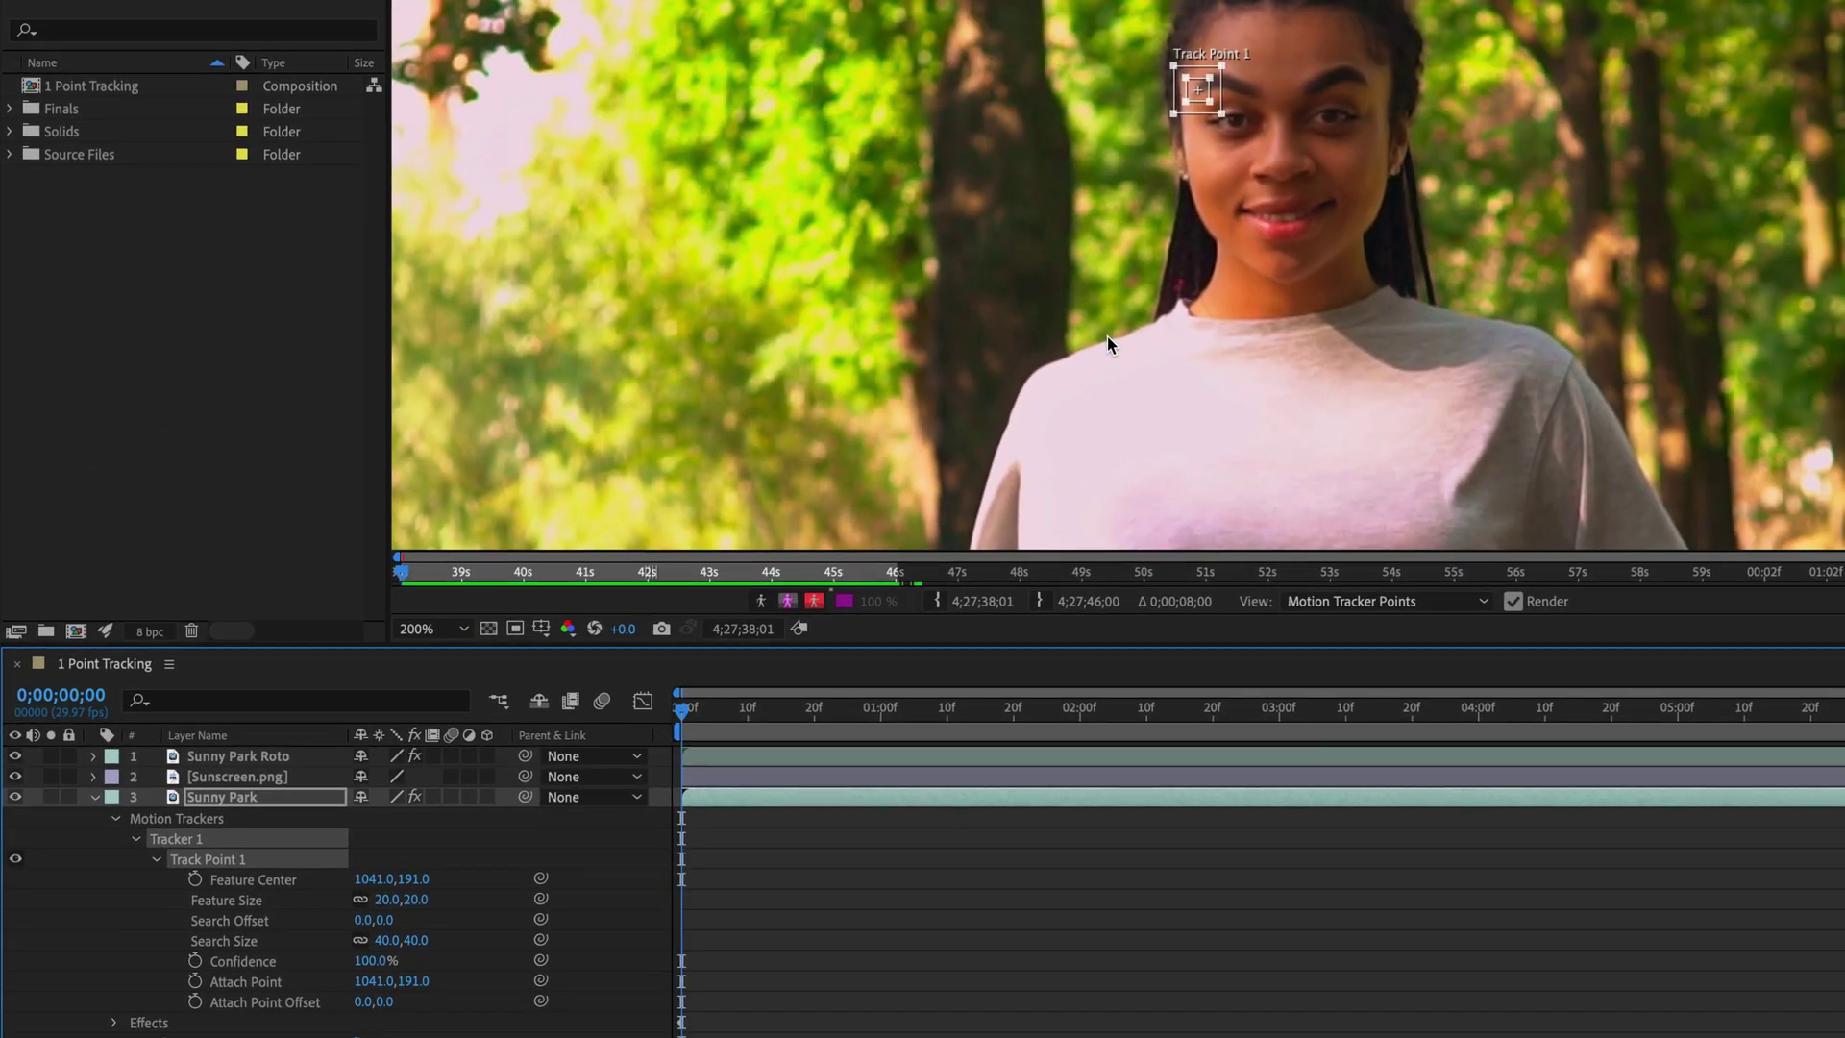
Resize Track Point 1's feature box around the eye so Feature Size reads 26.0,28.0
left_click(1213, 109)
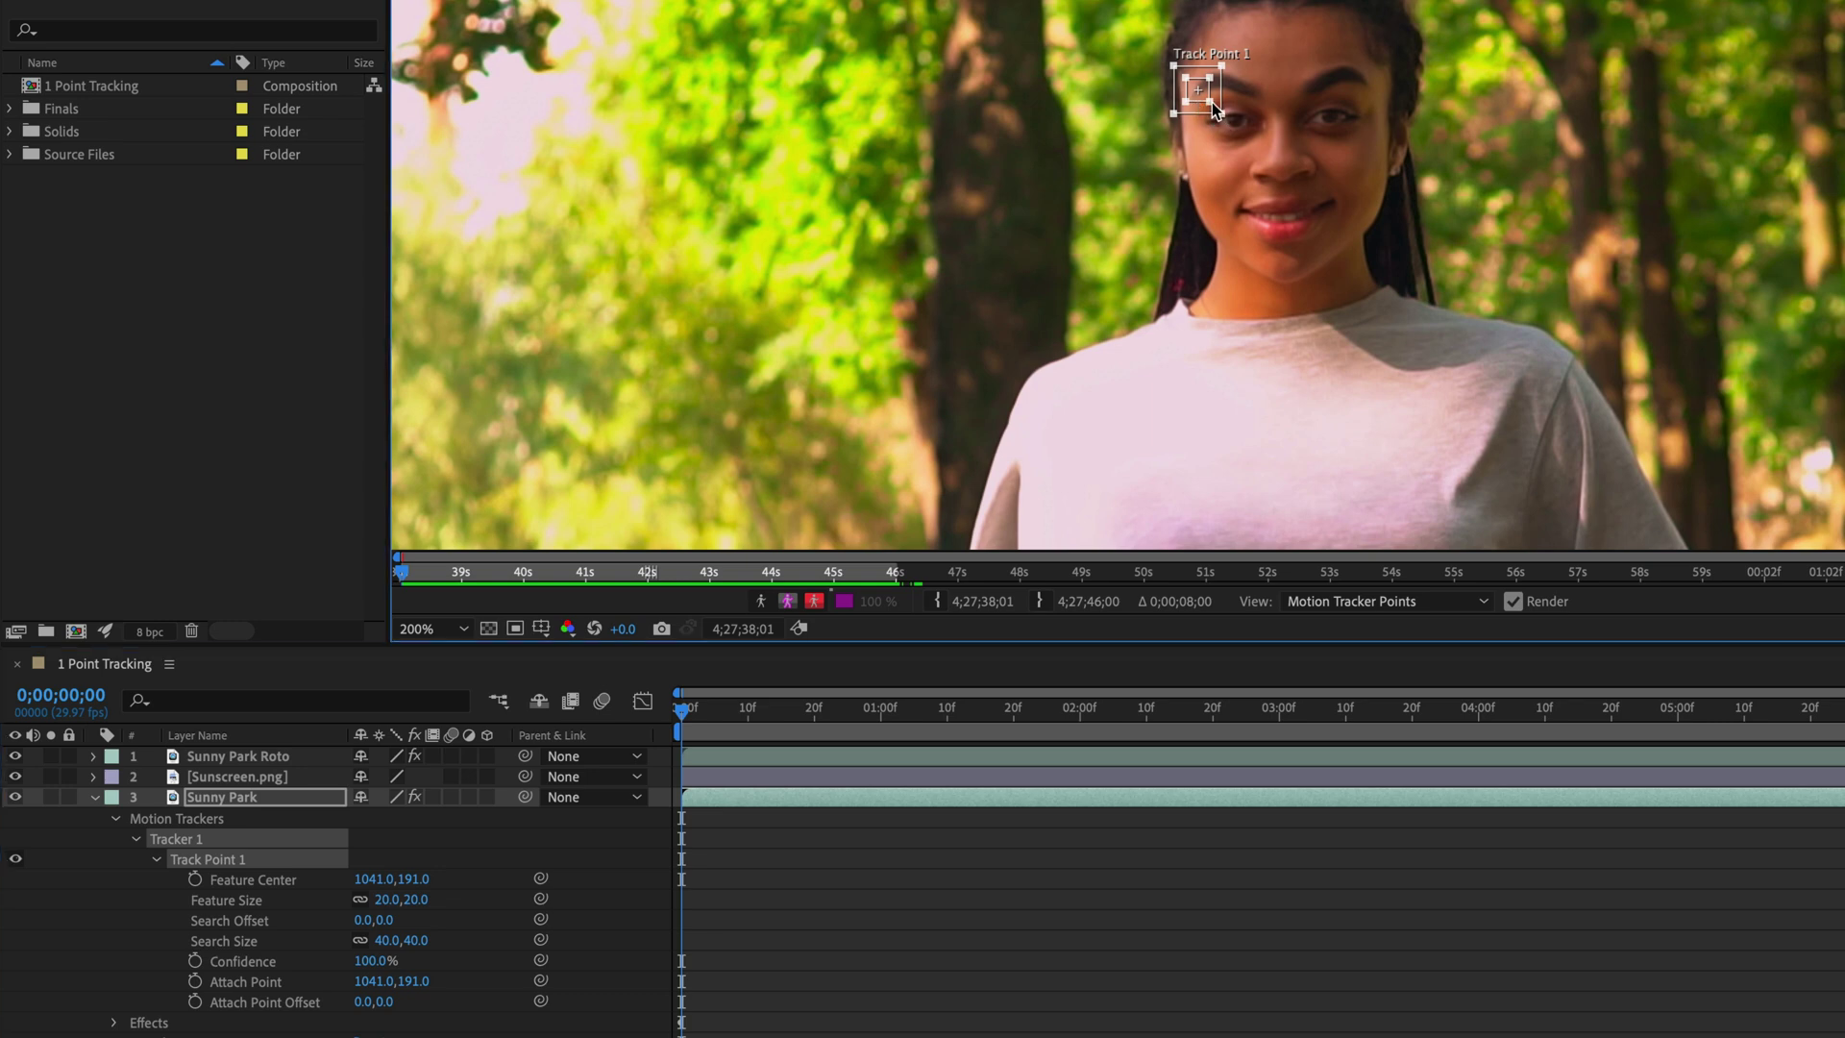
left_click_drag(1213, 109, 1224, 117)
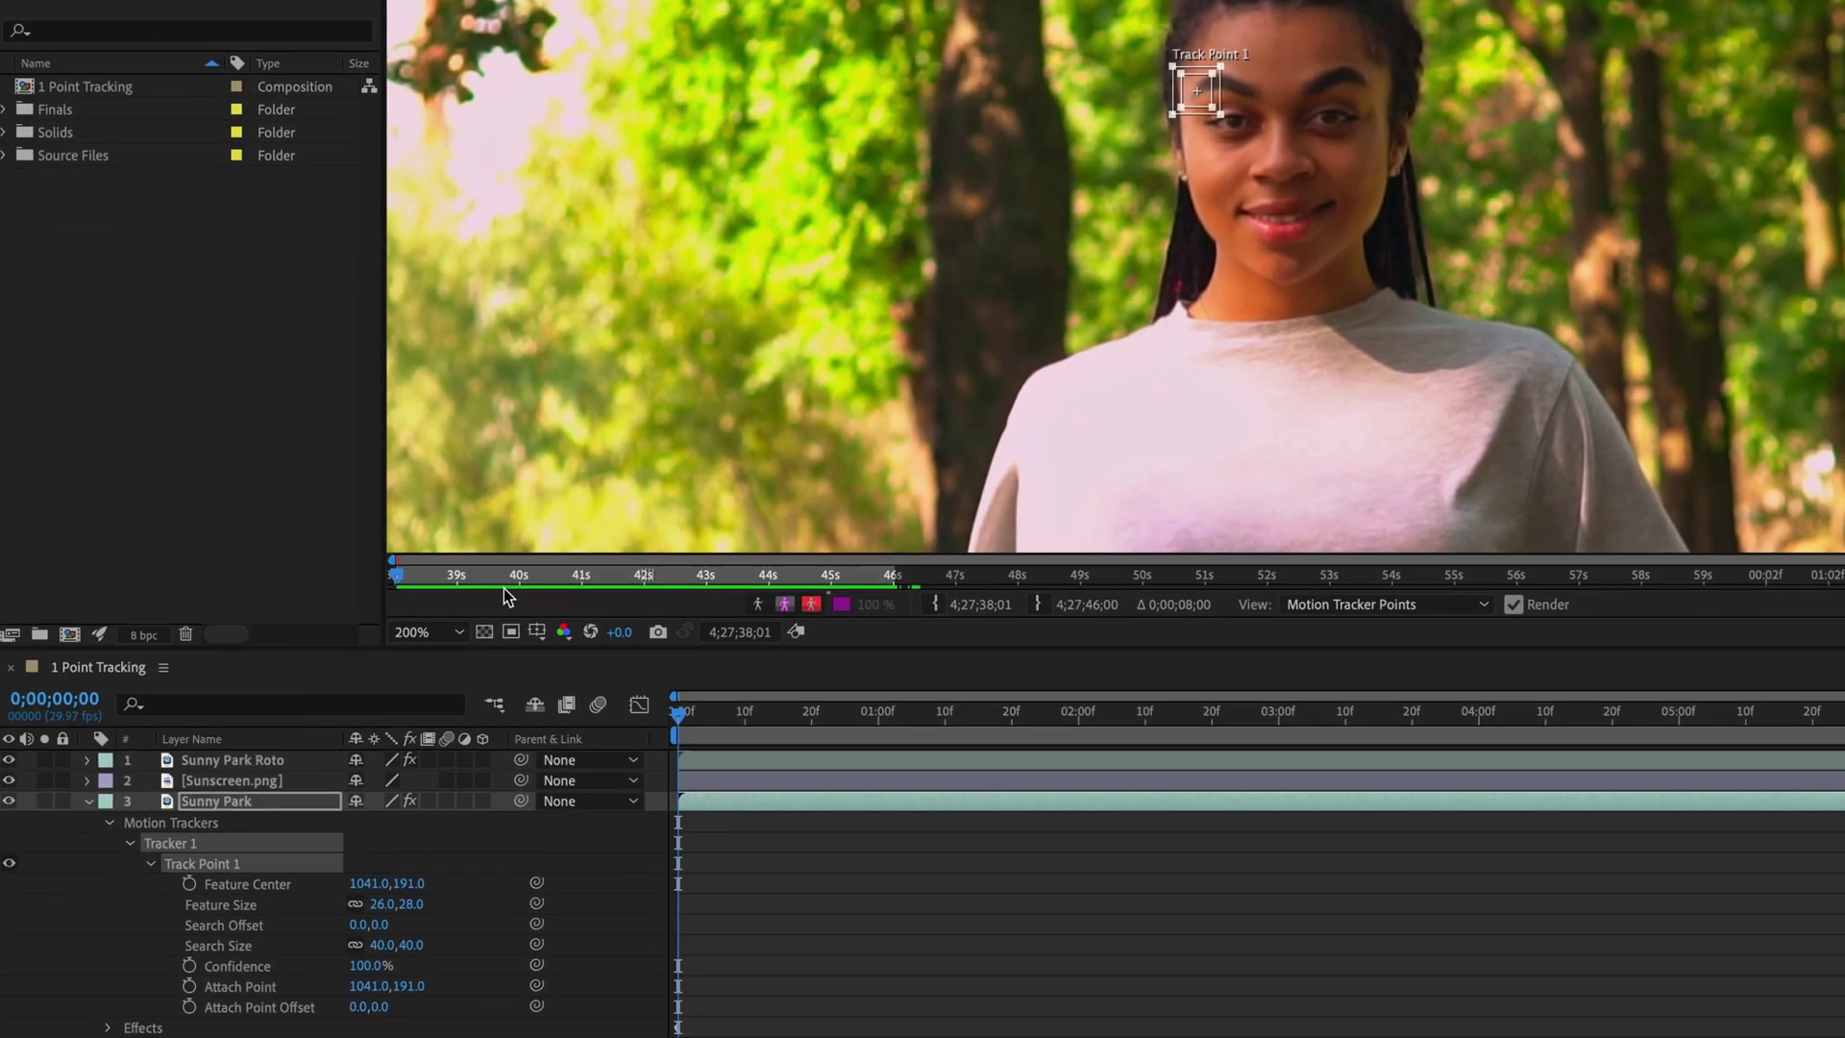
left_click(1205, 97)
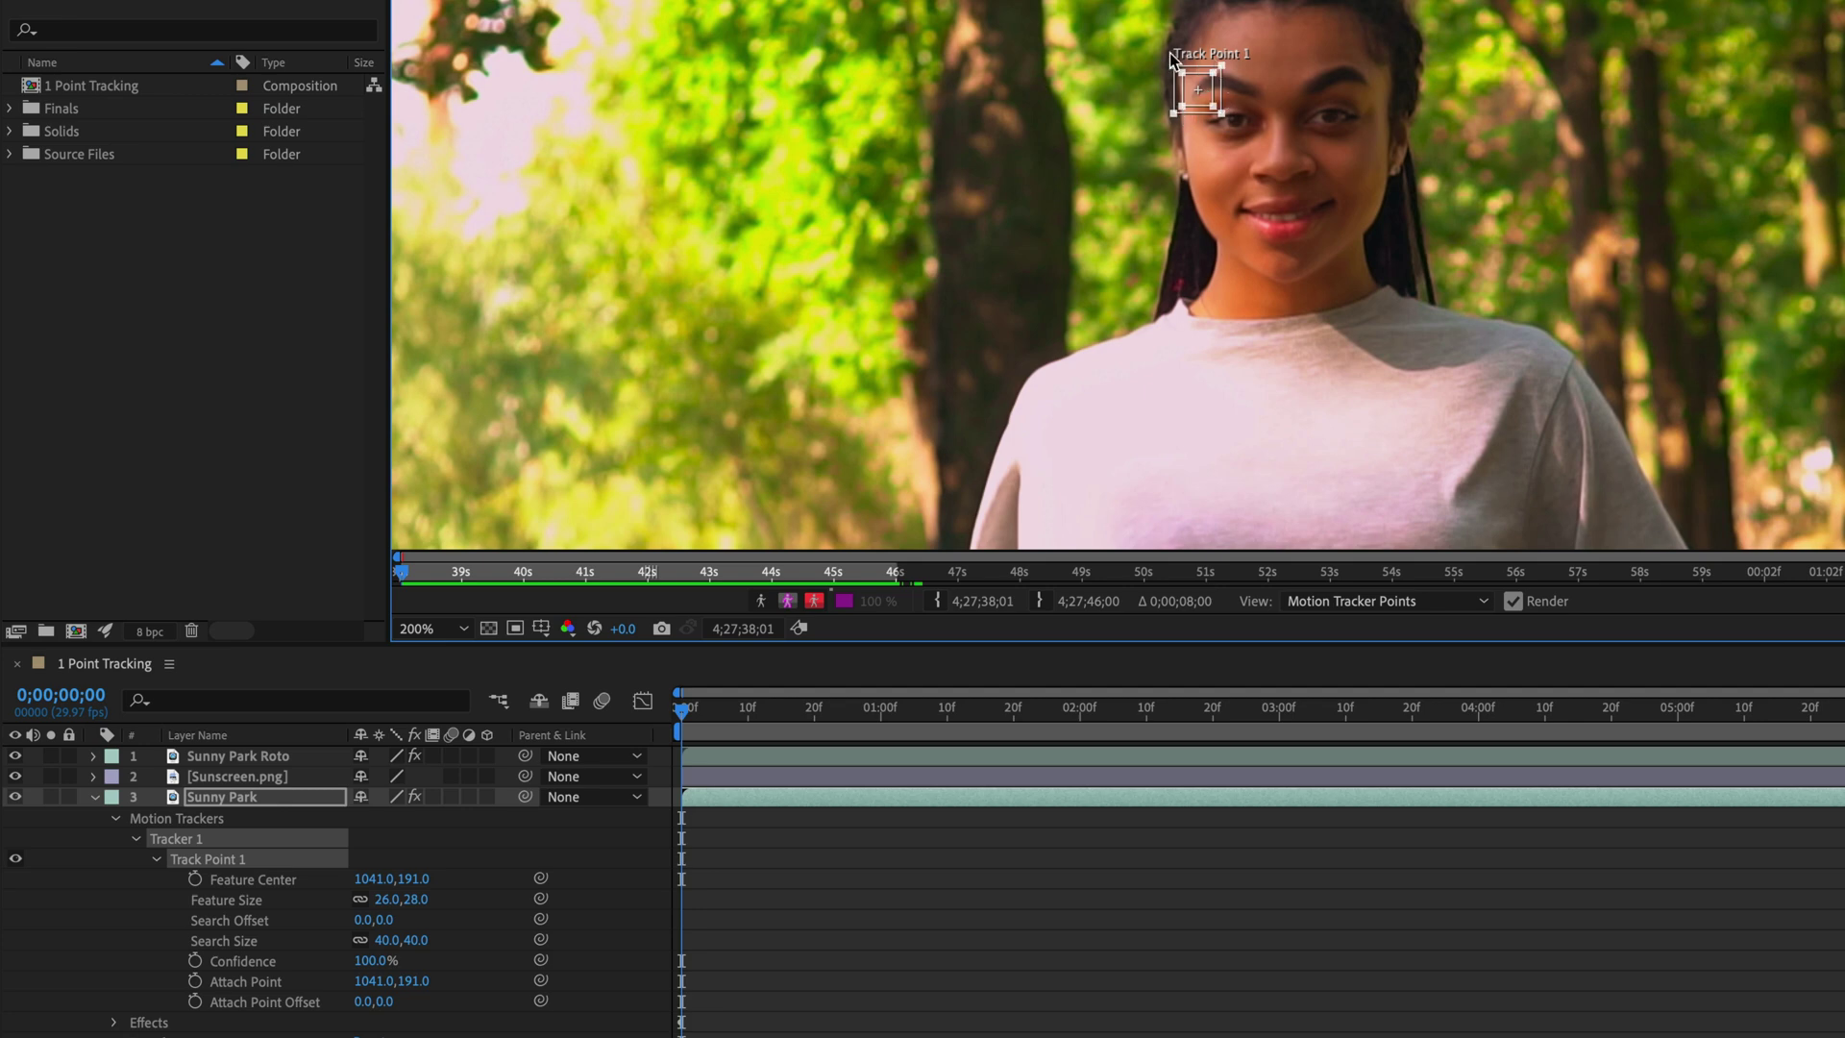
Set the search box to 59.0,64.0, offset left of the eye, checking movement across frames
left_click_drag(1222, 114, 1236, 129)
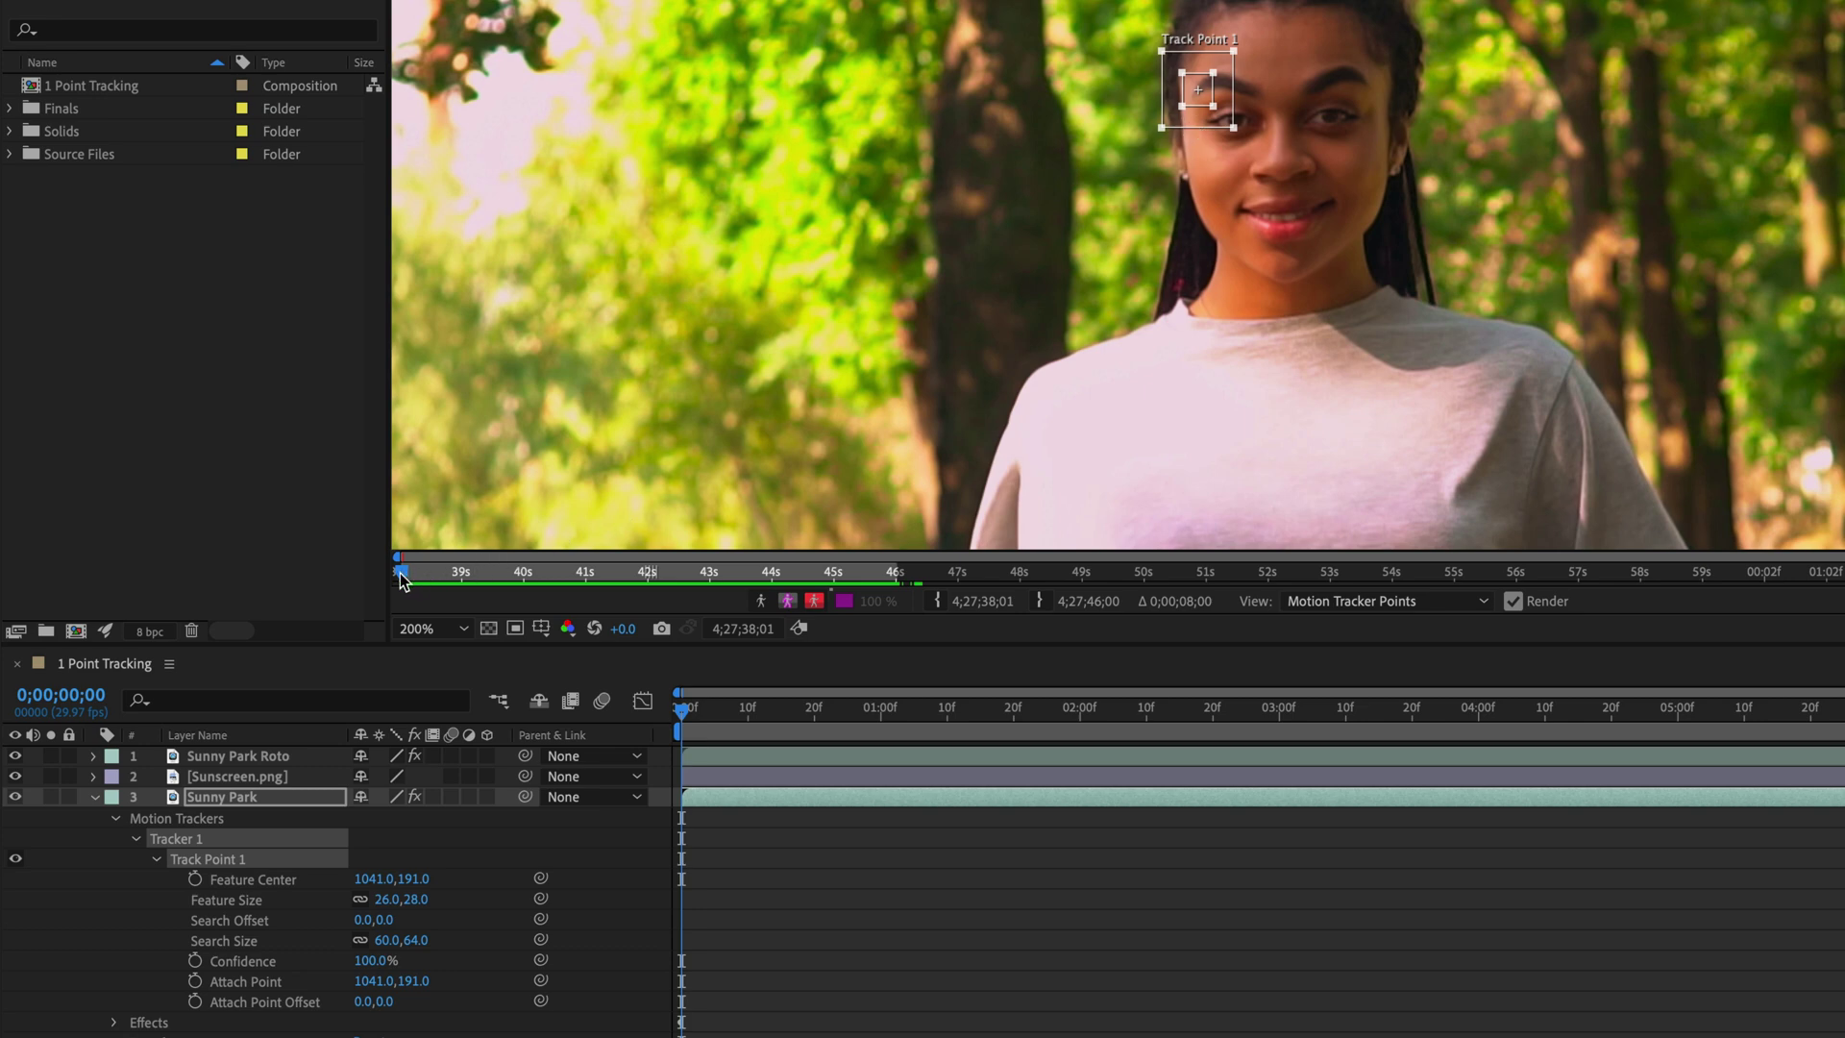
mouse_move(401, 575)
left_mouse_down()
mouse_move(811, 577)
mouse_move(402, 575)
left_mouse_up()
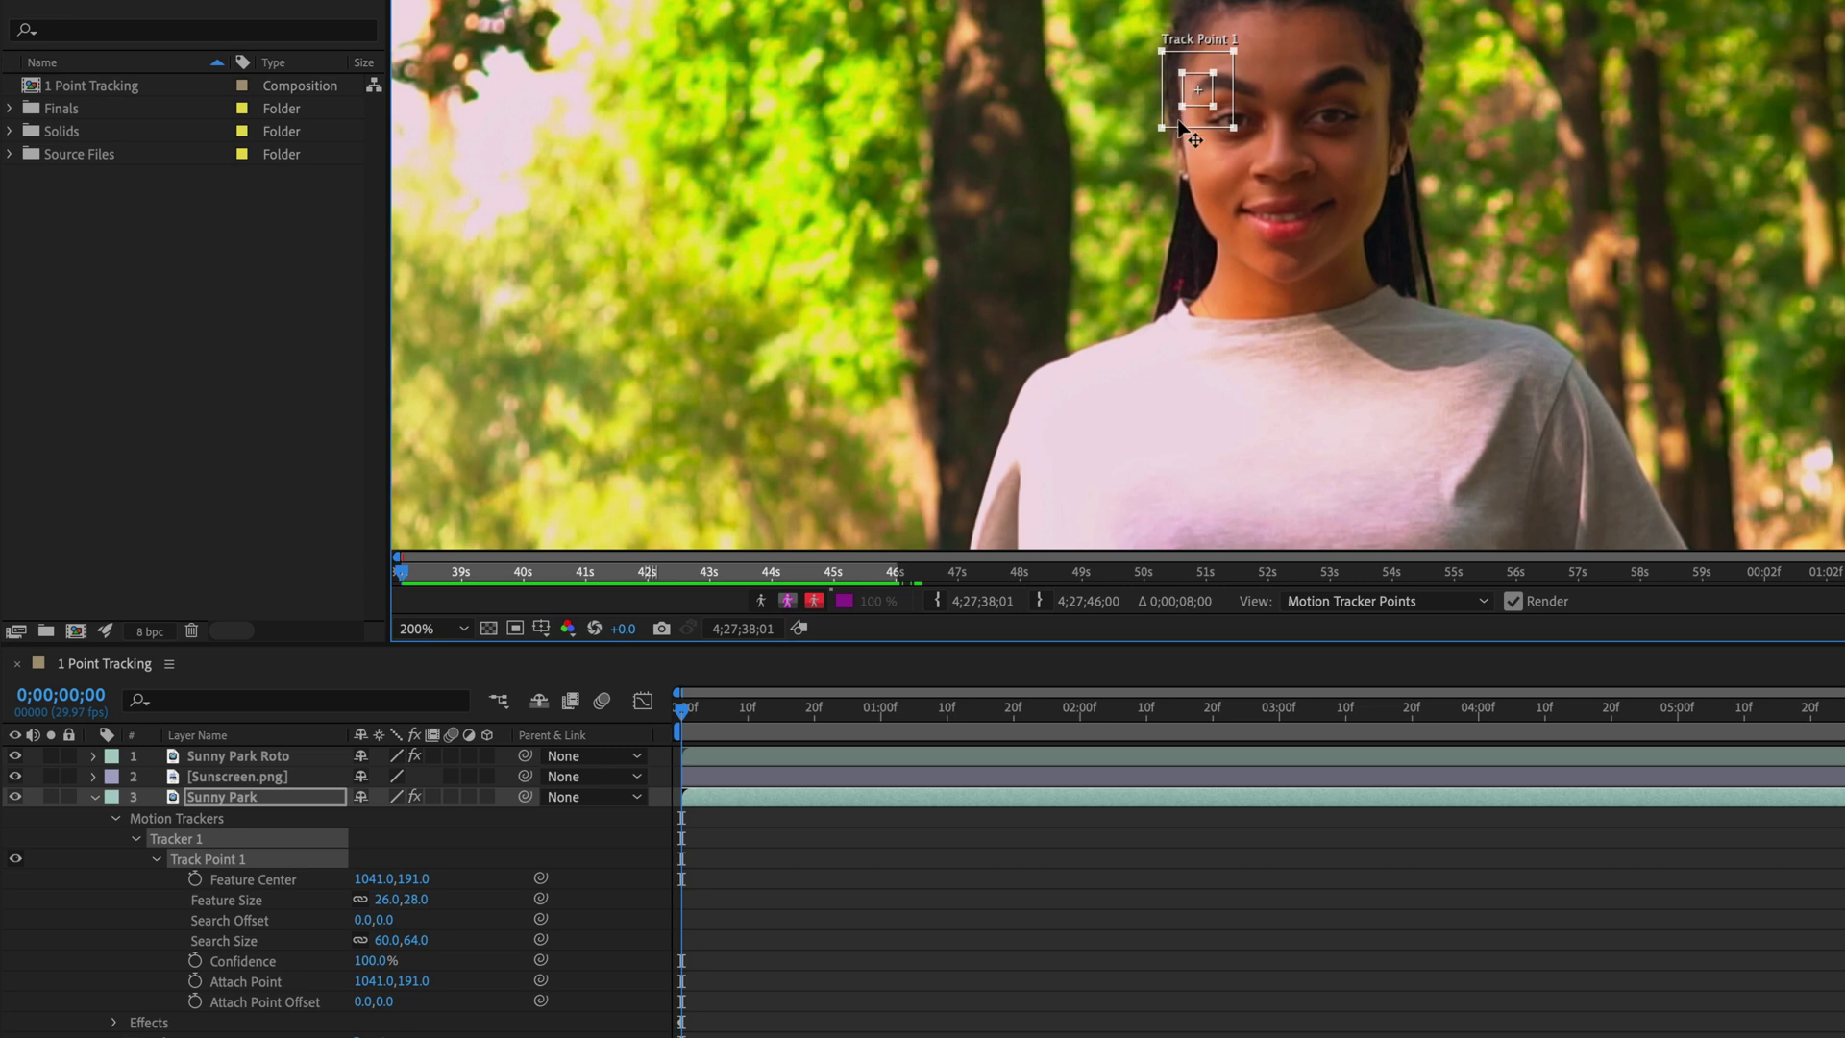
left_click_drag(1174, 131, 1178, 133)
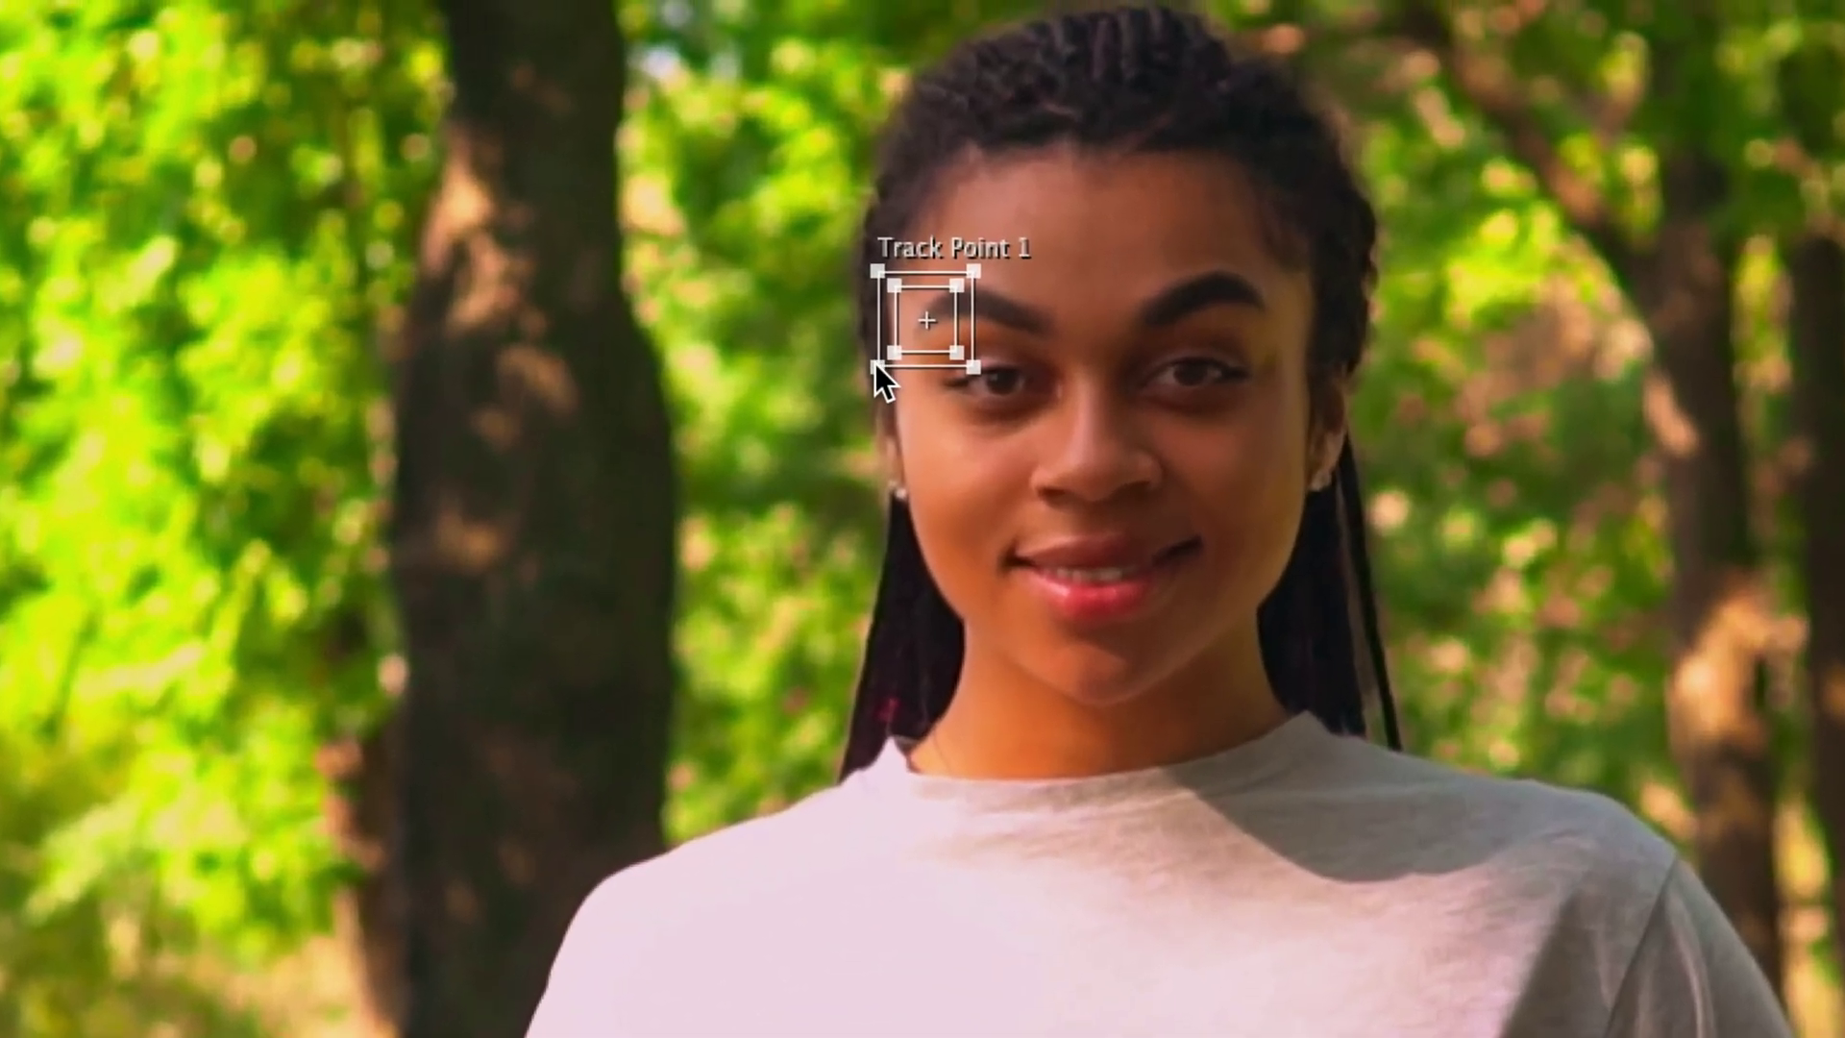
left_click_drag(875, 363, 842, 385)
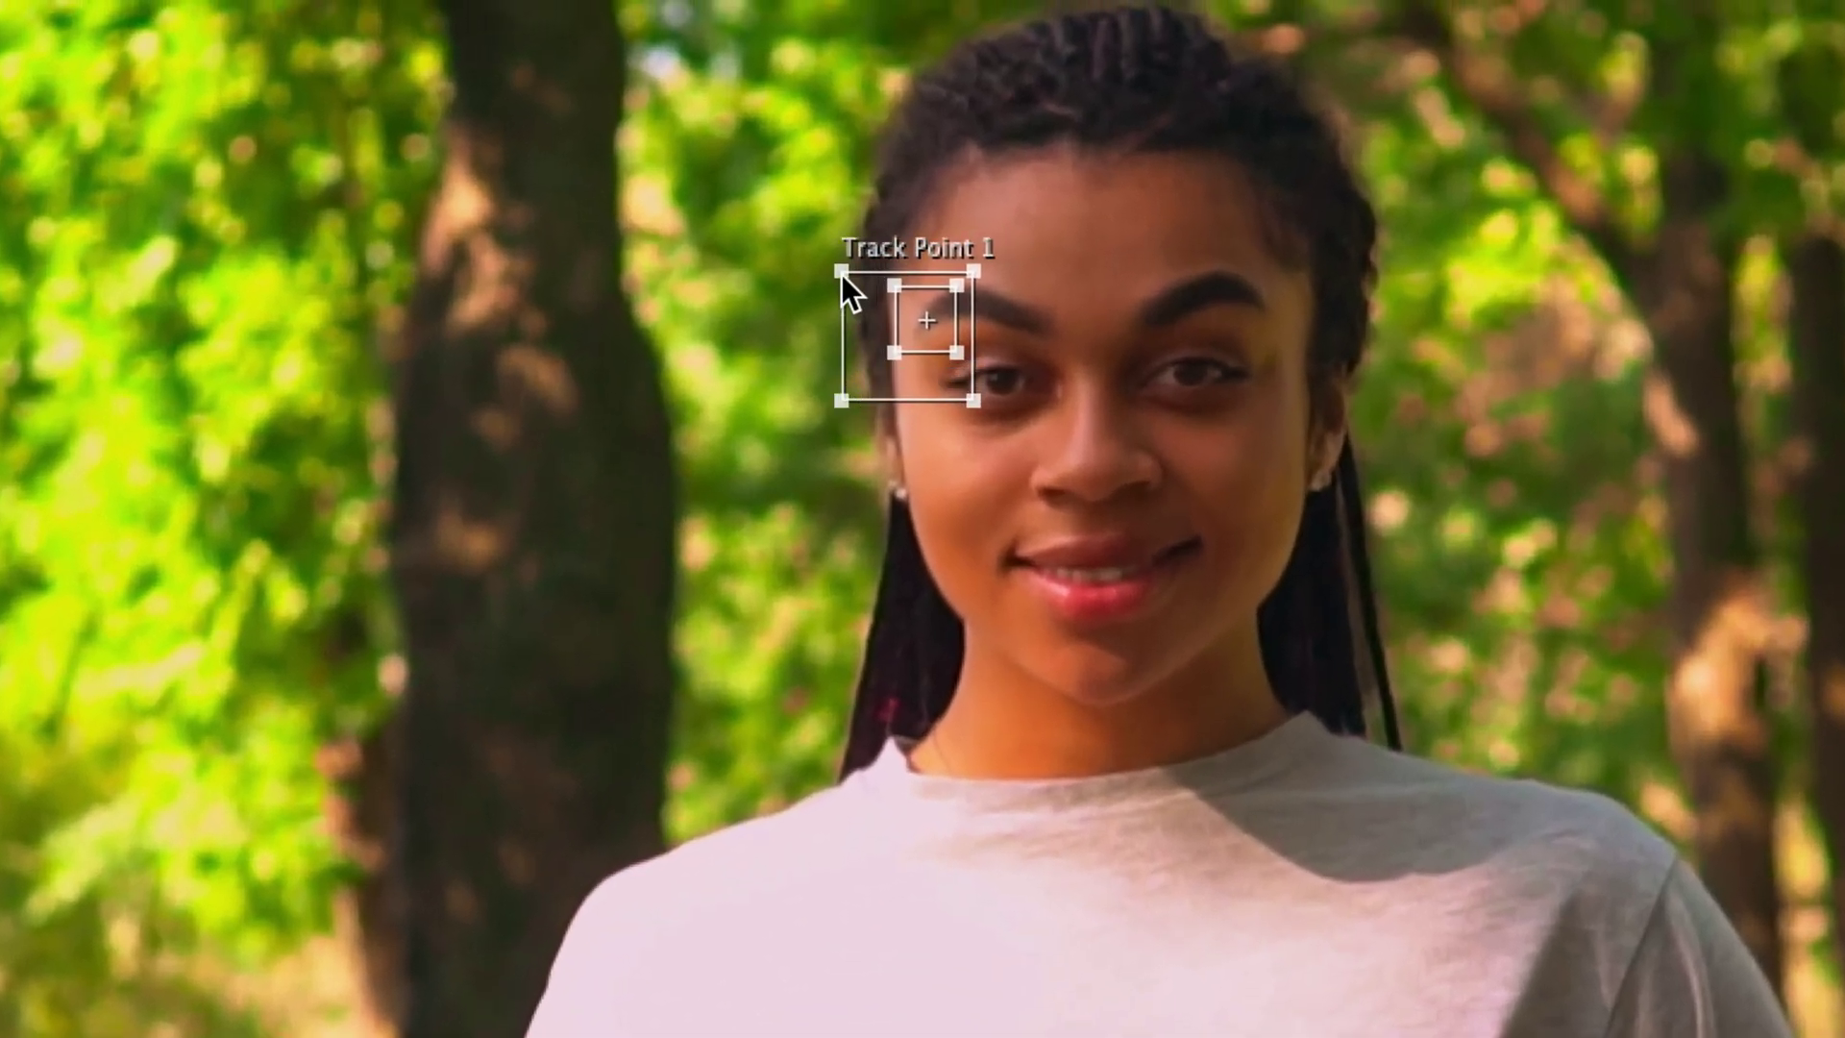
left_click_drag(840, 271, 830, 245)
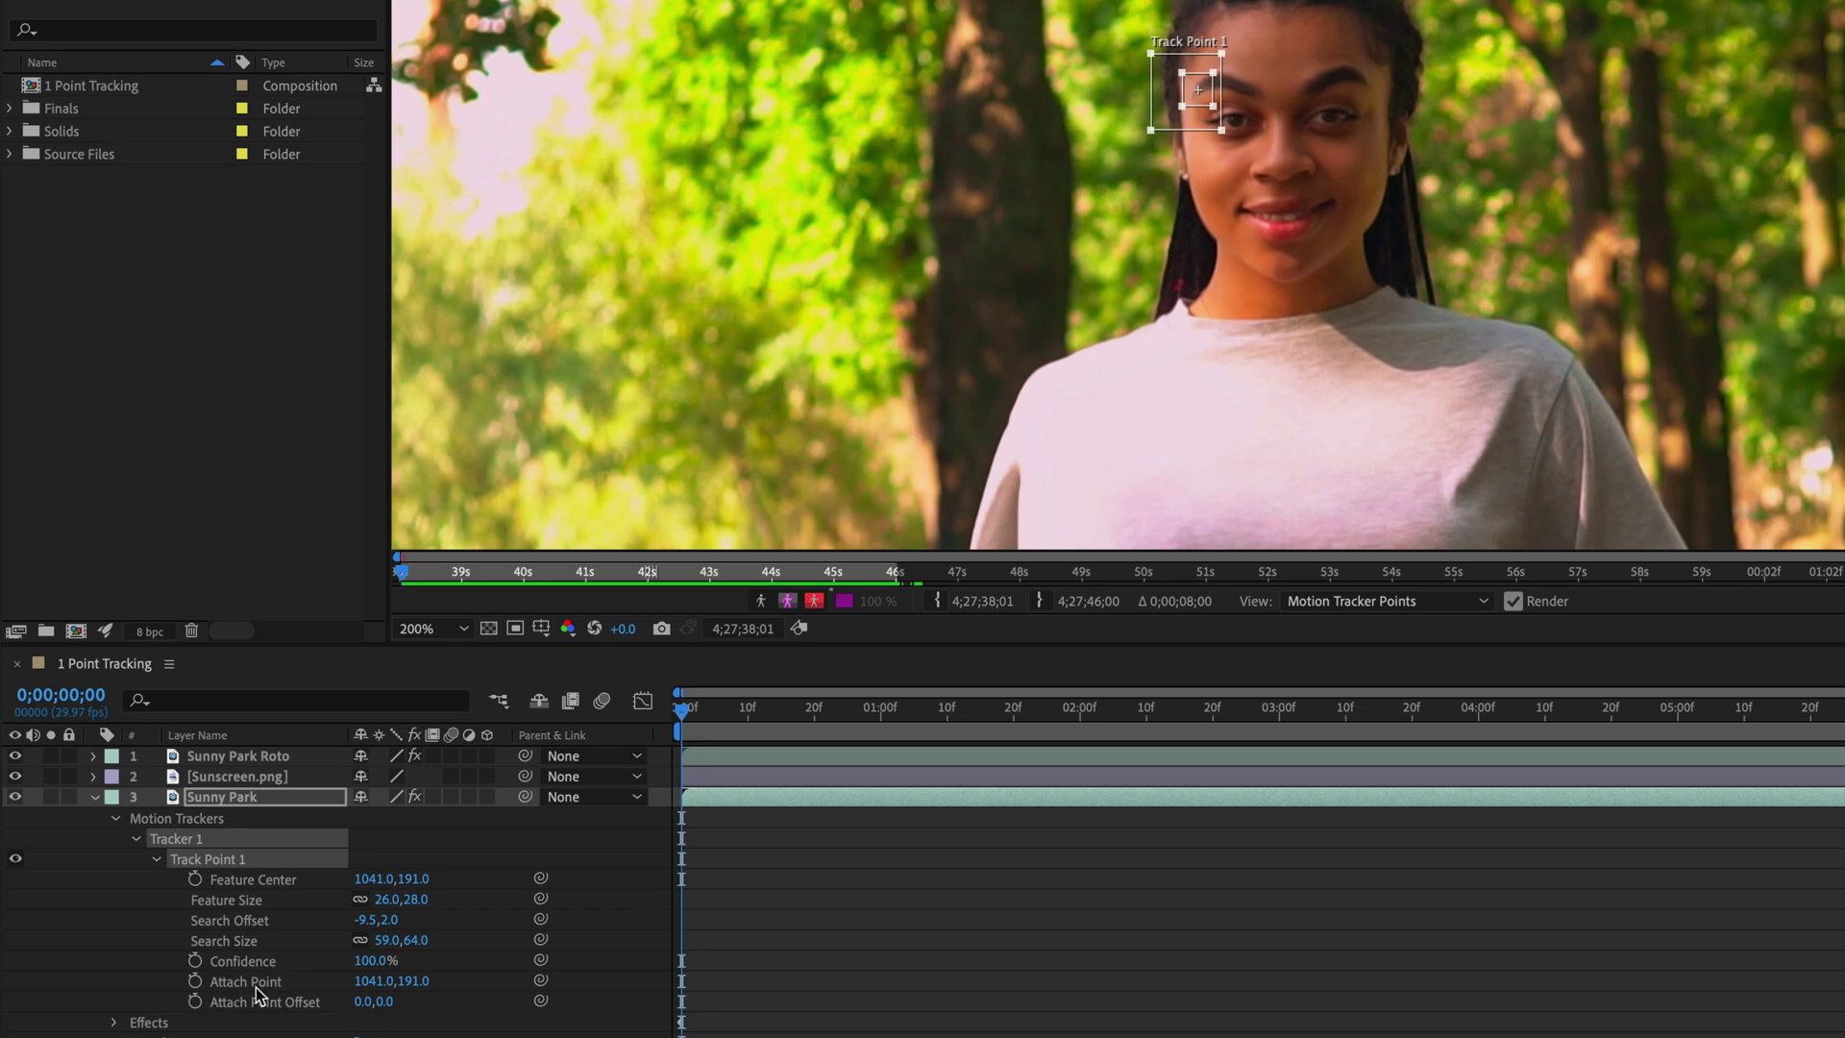
left_click(1200, 93)
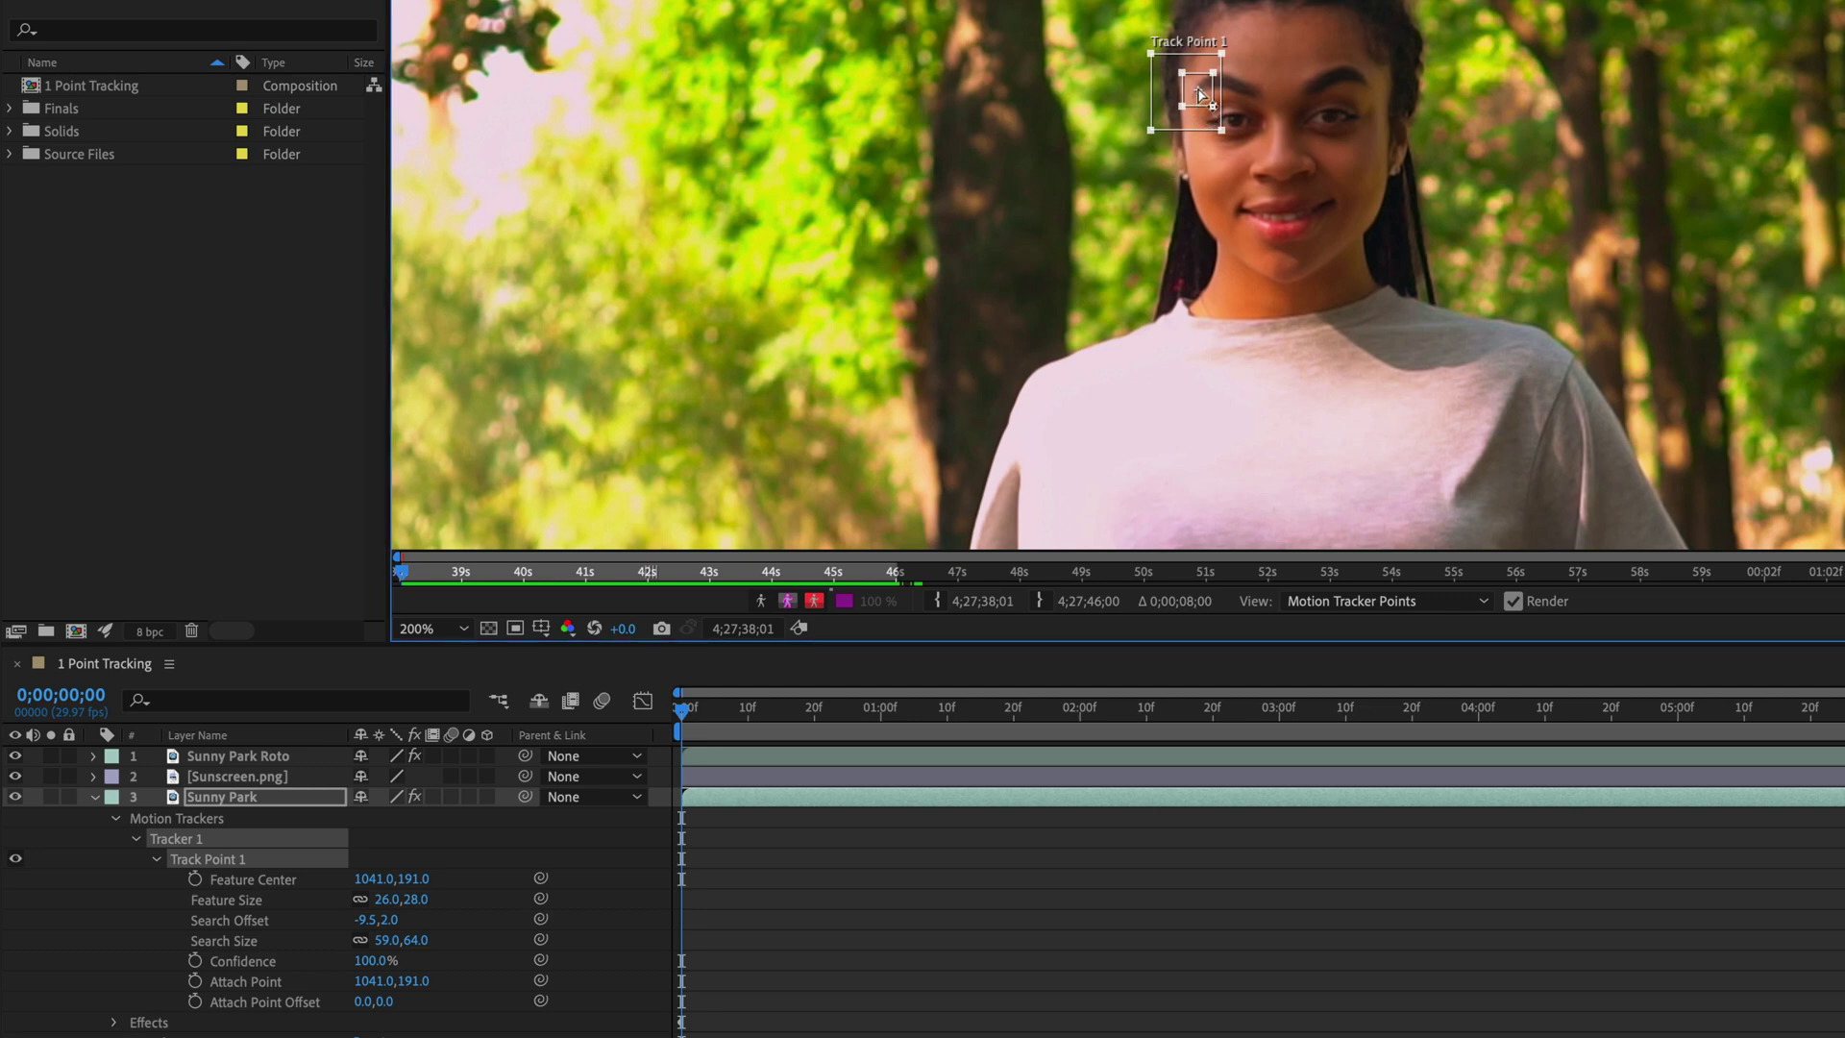
left_click_drag(1198, 91, 996, 91)
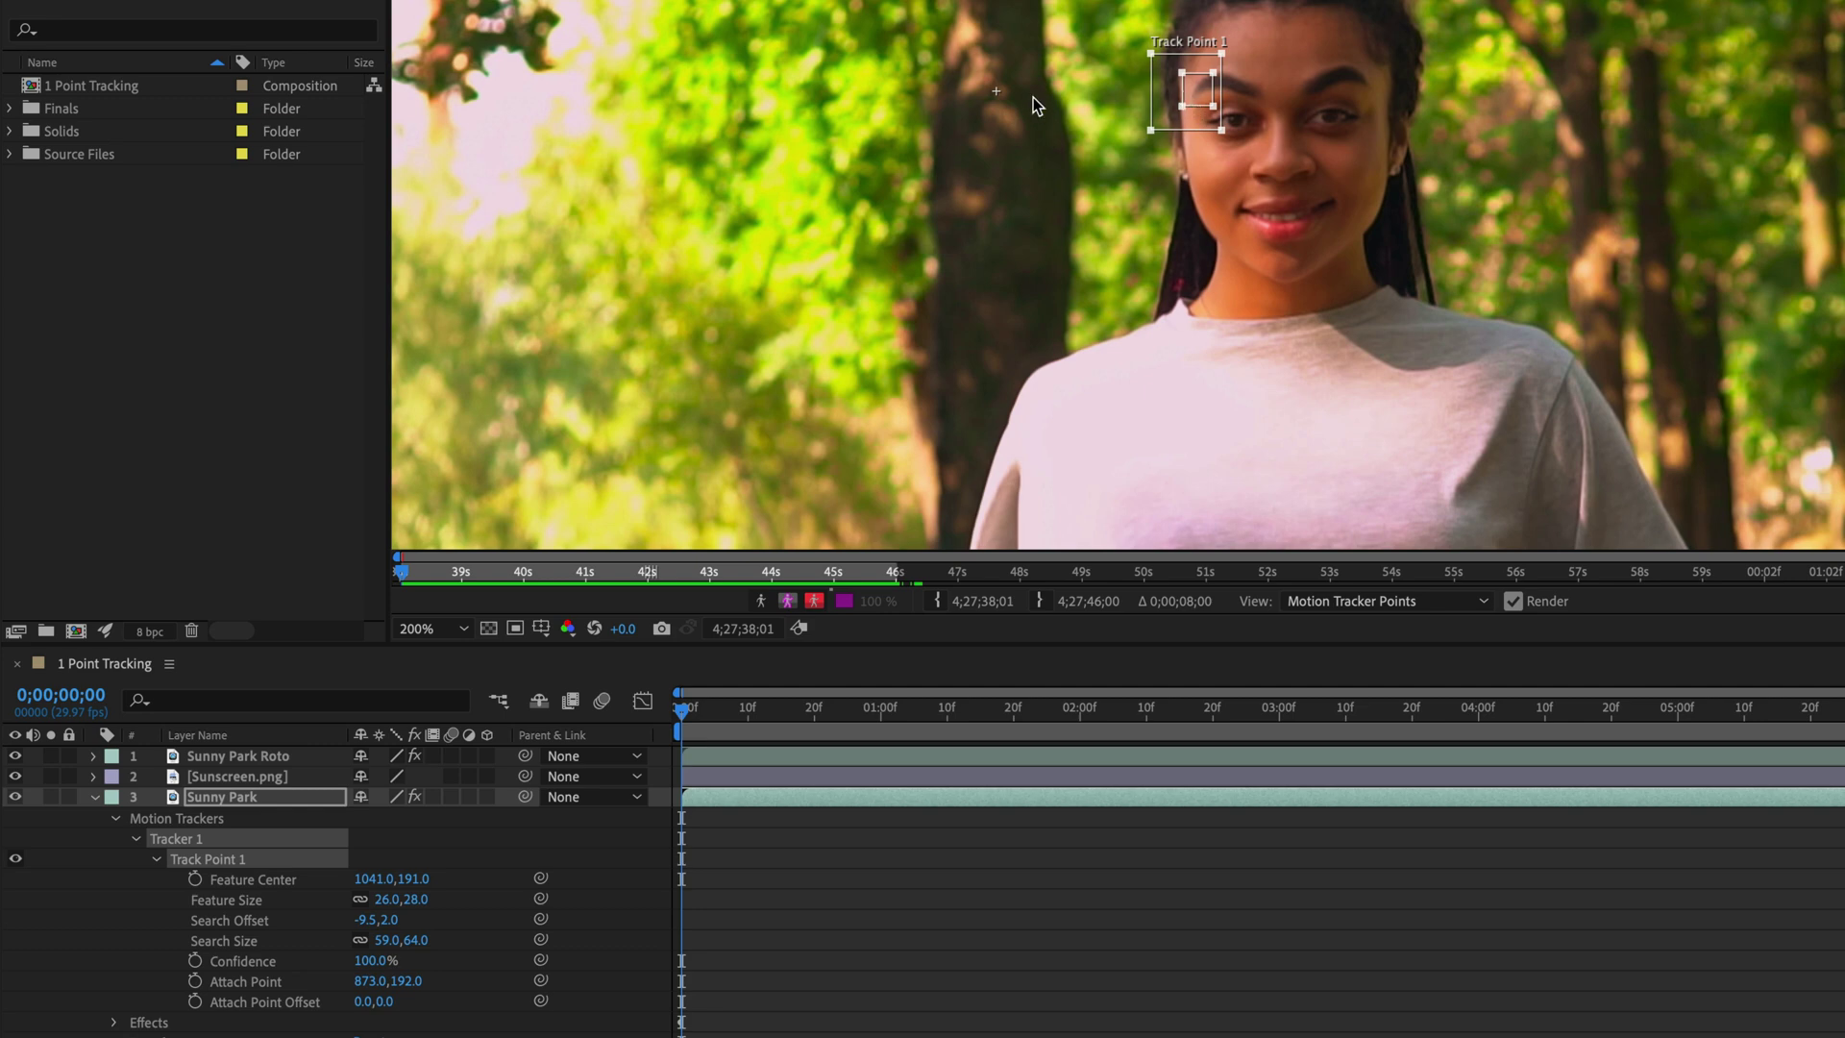
key("ctrl+z")
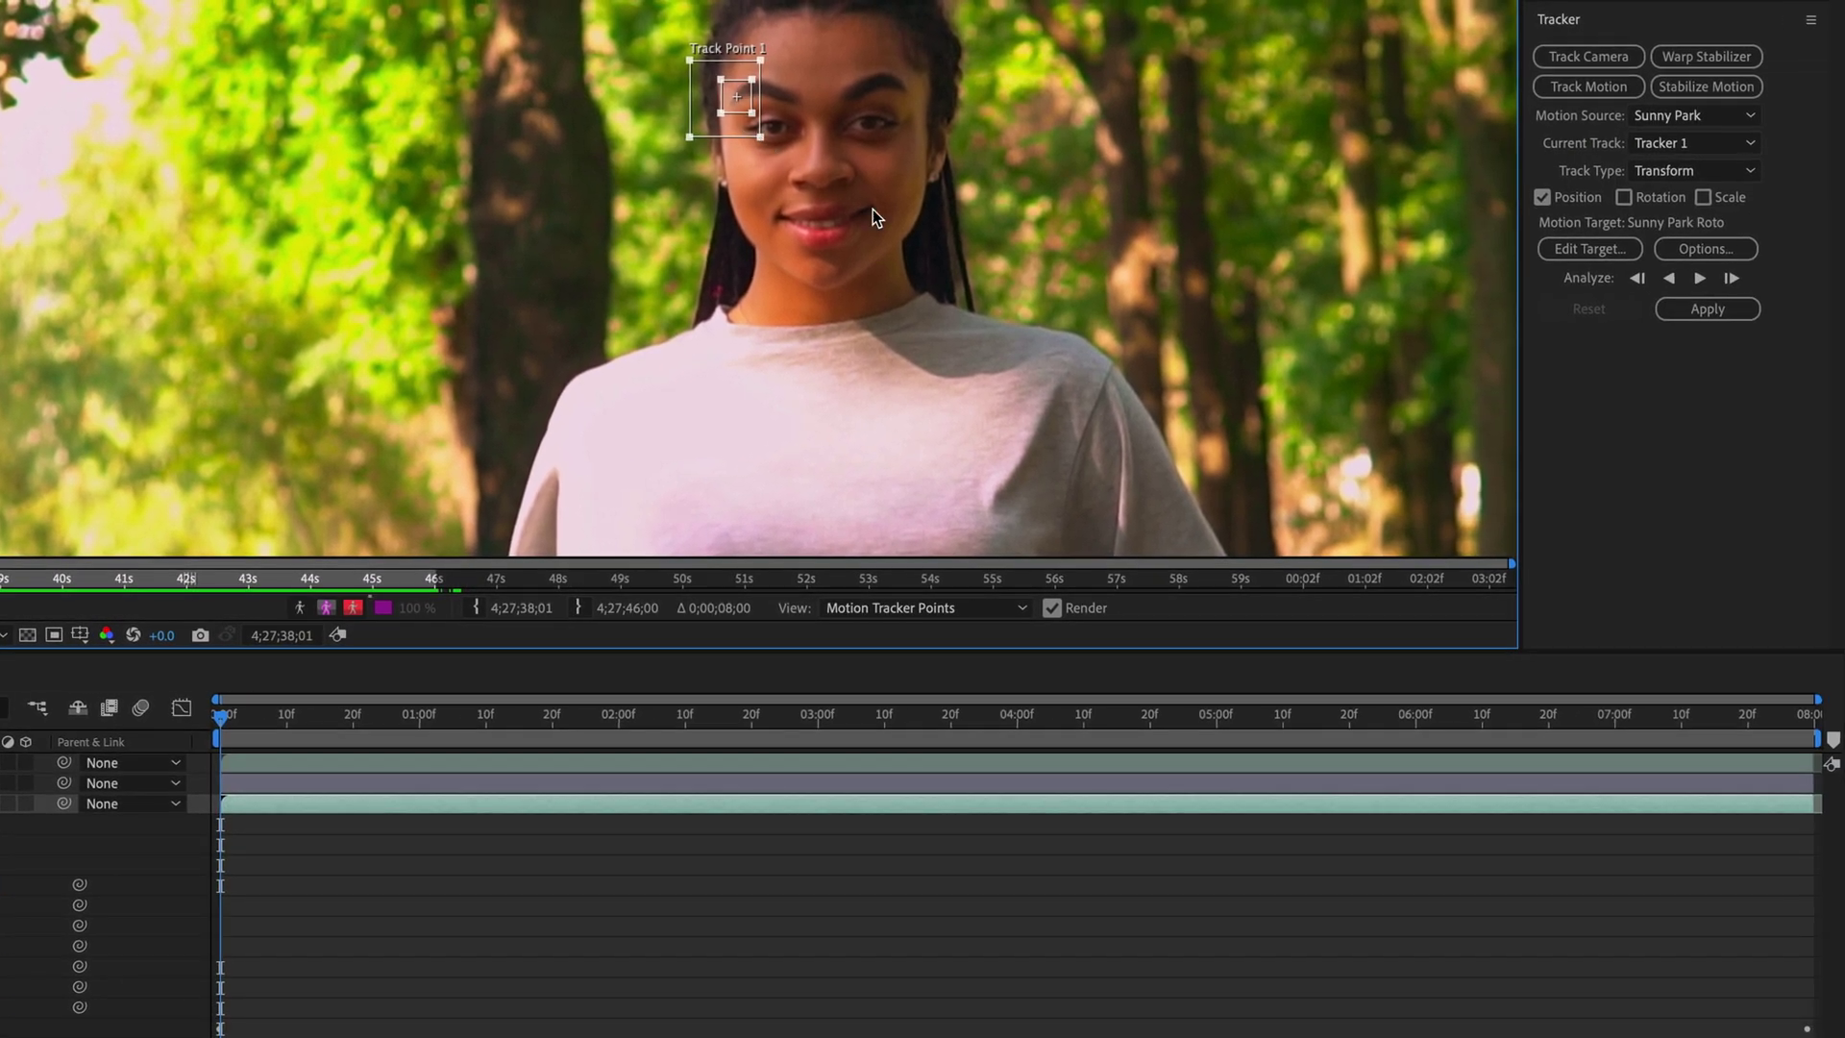
Analyze Track Point 1 forward through the clip, then bring up Motion Tracker Options
left_click(1698, 279)
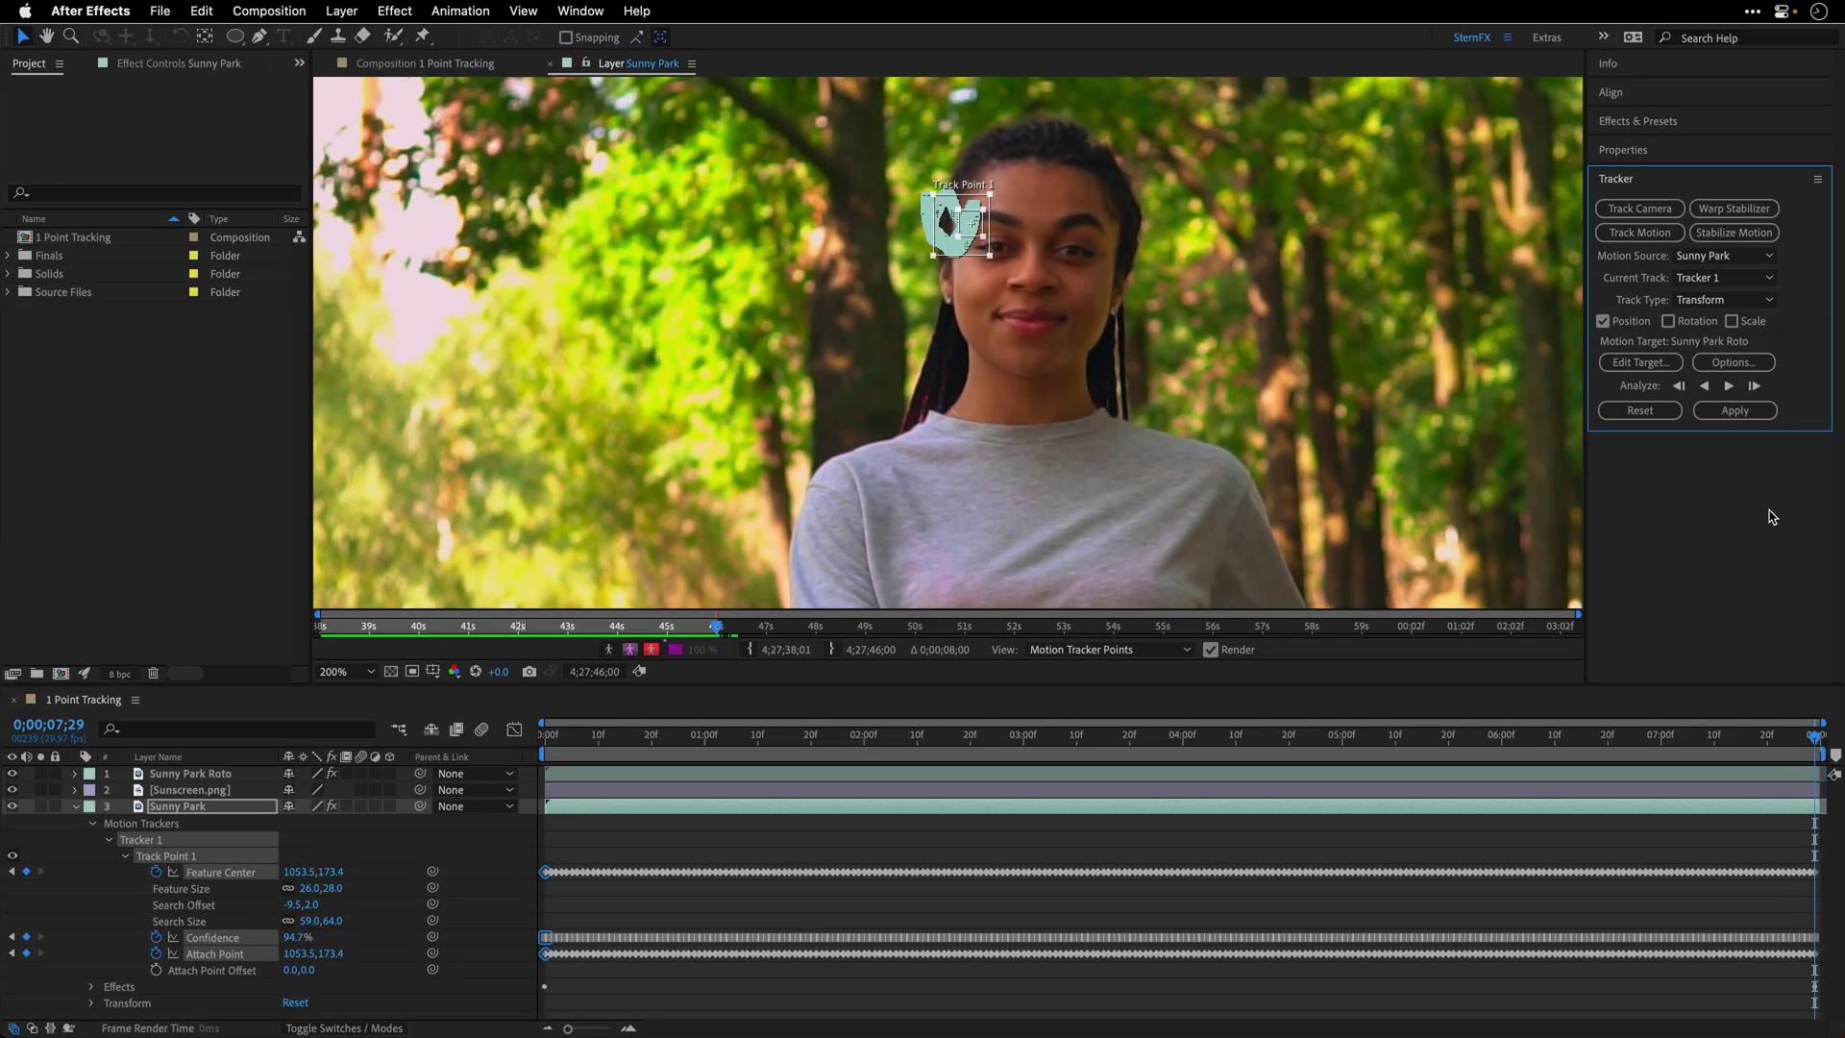
left_click(1735, 366)
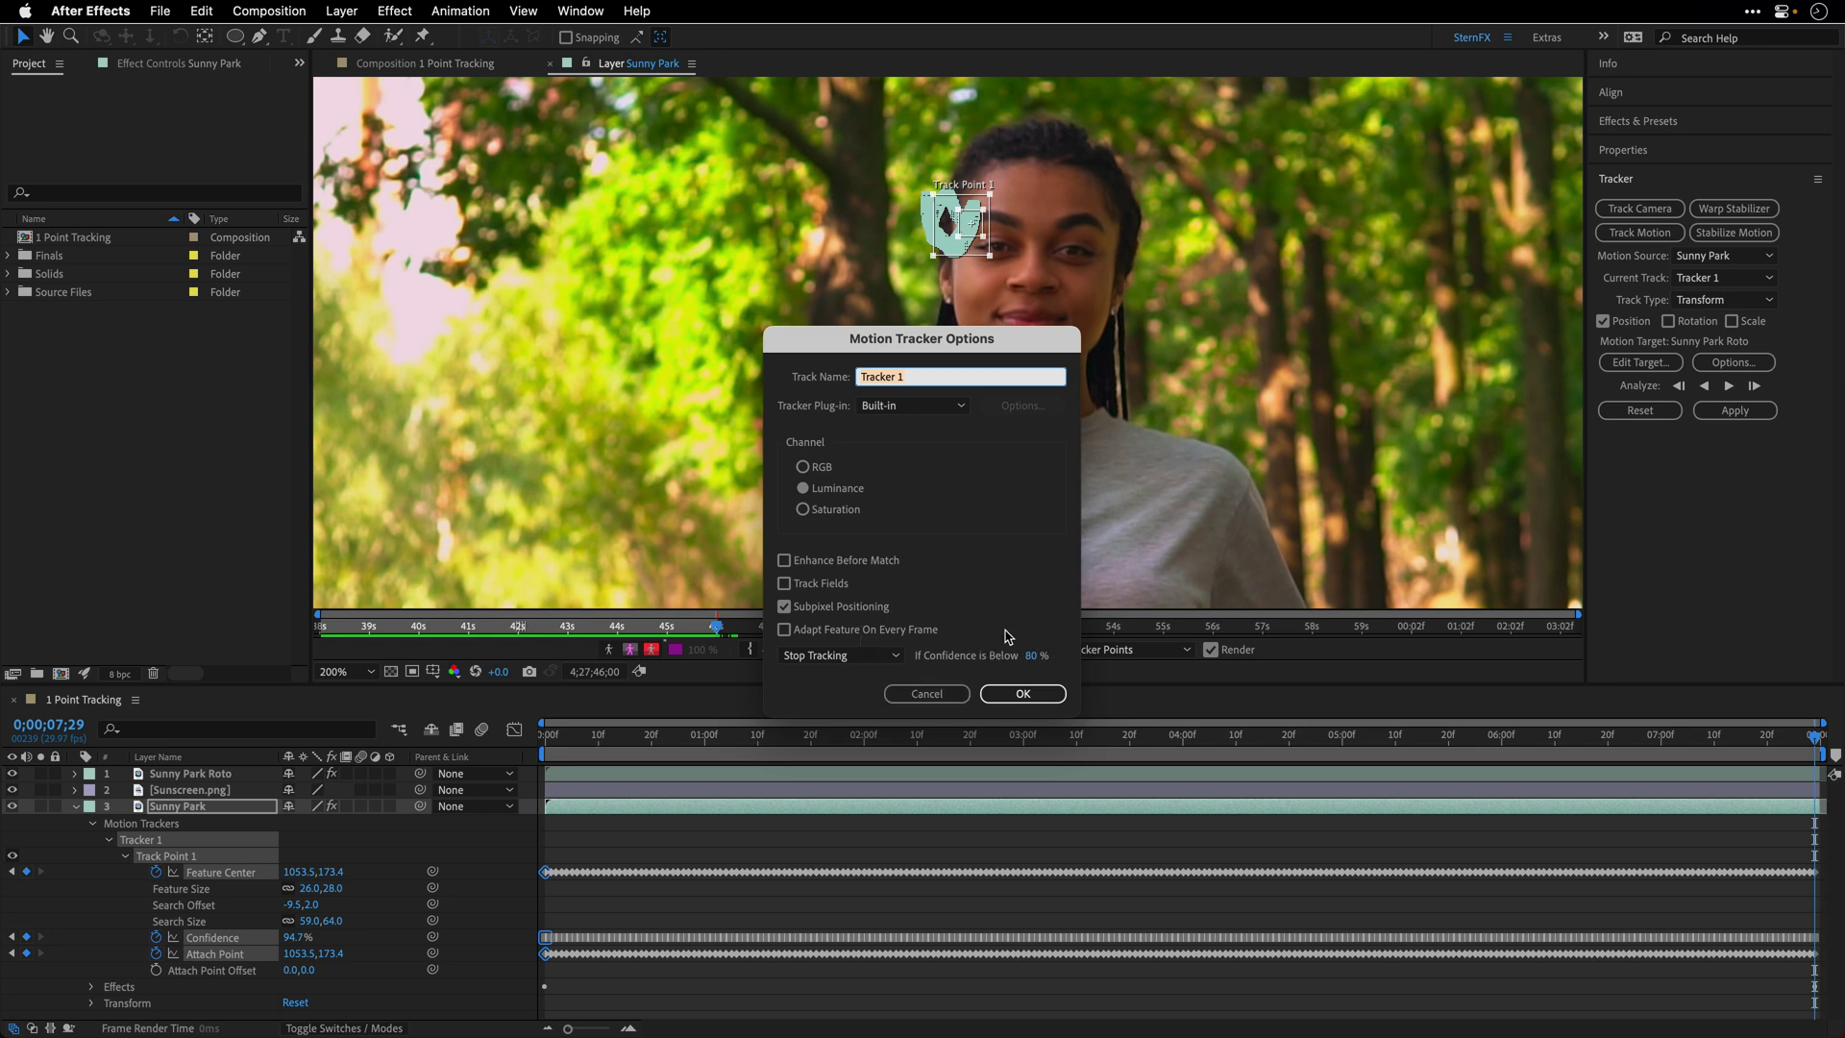
left_click(931, 699)
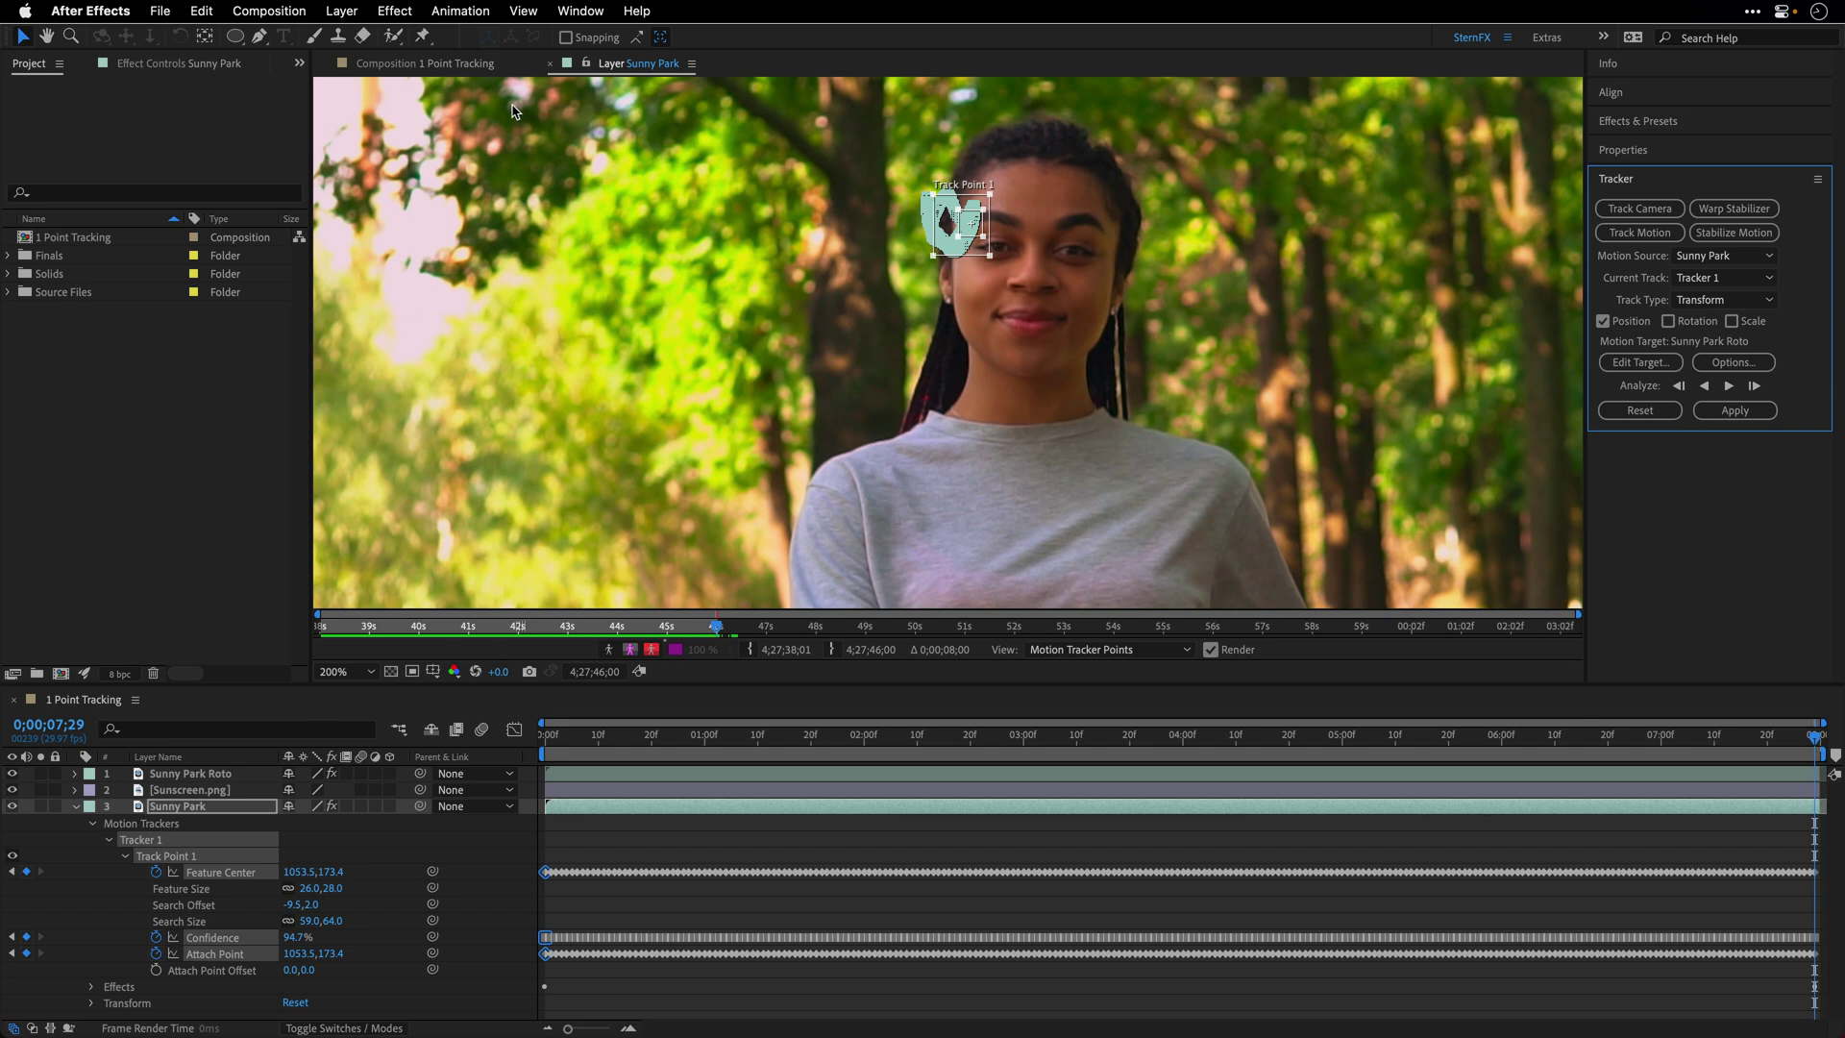
left_click(344, 11)
Create a new null object and rename it 'Tracking Data'
mouse_move(352, 42)
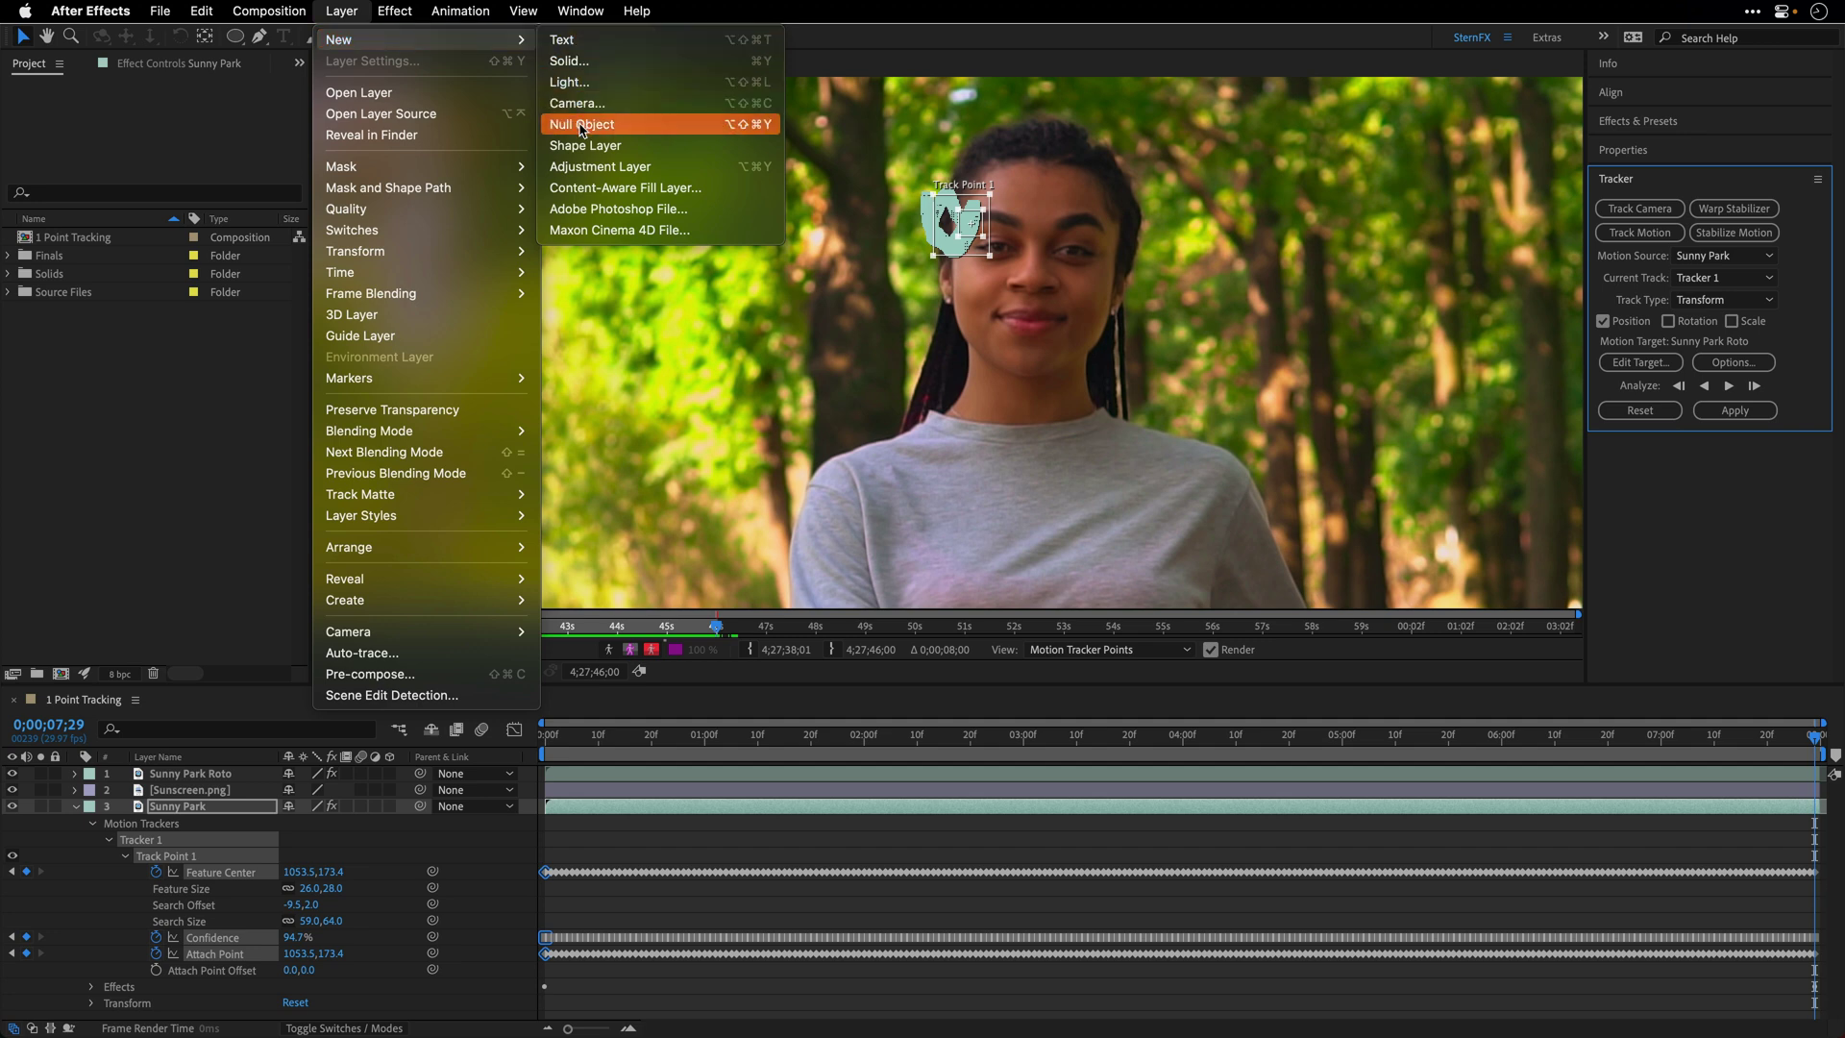
left_click(581, 124)
left_click(165, 812)
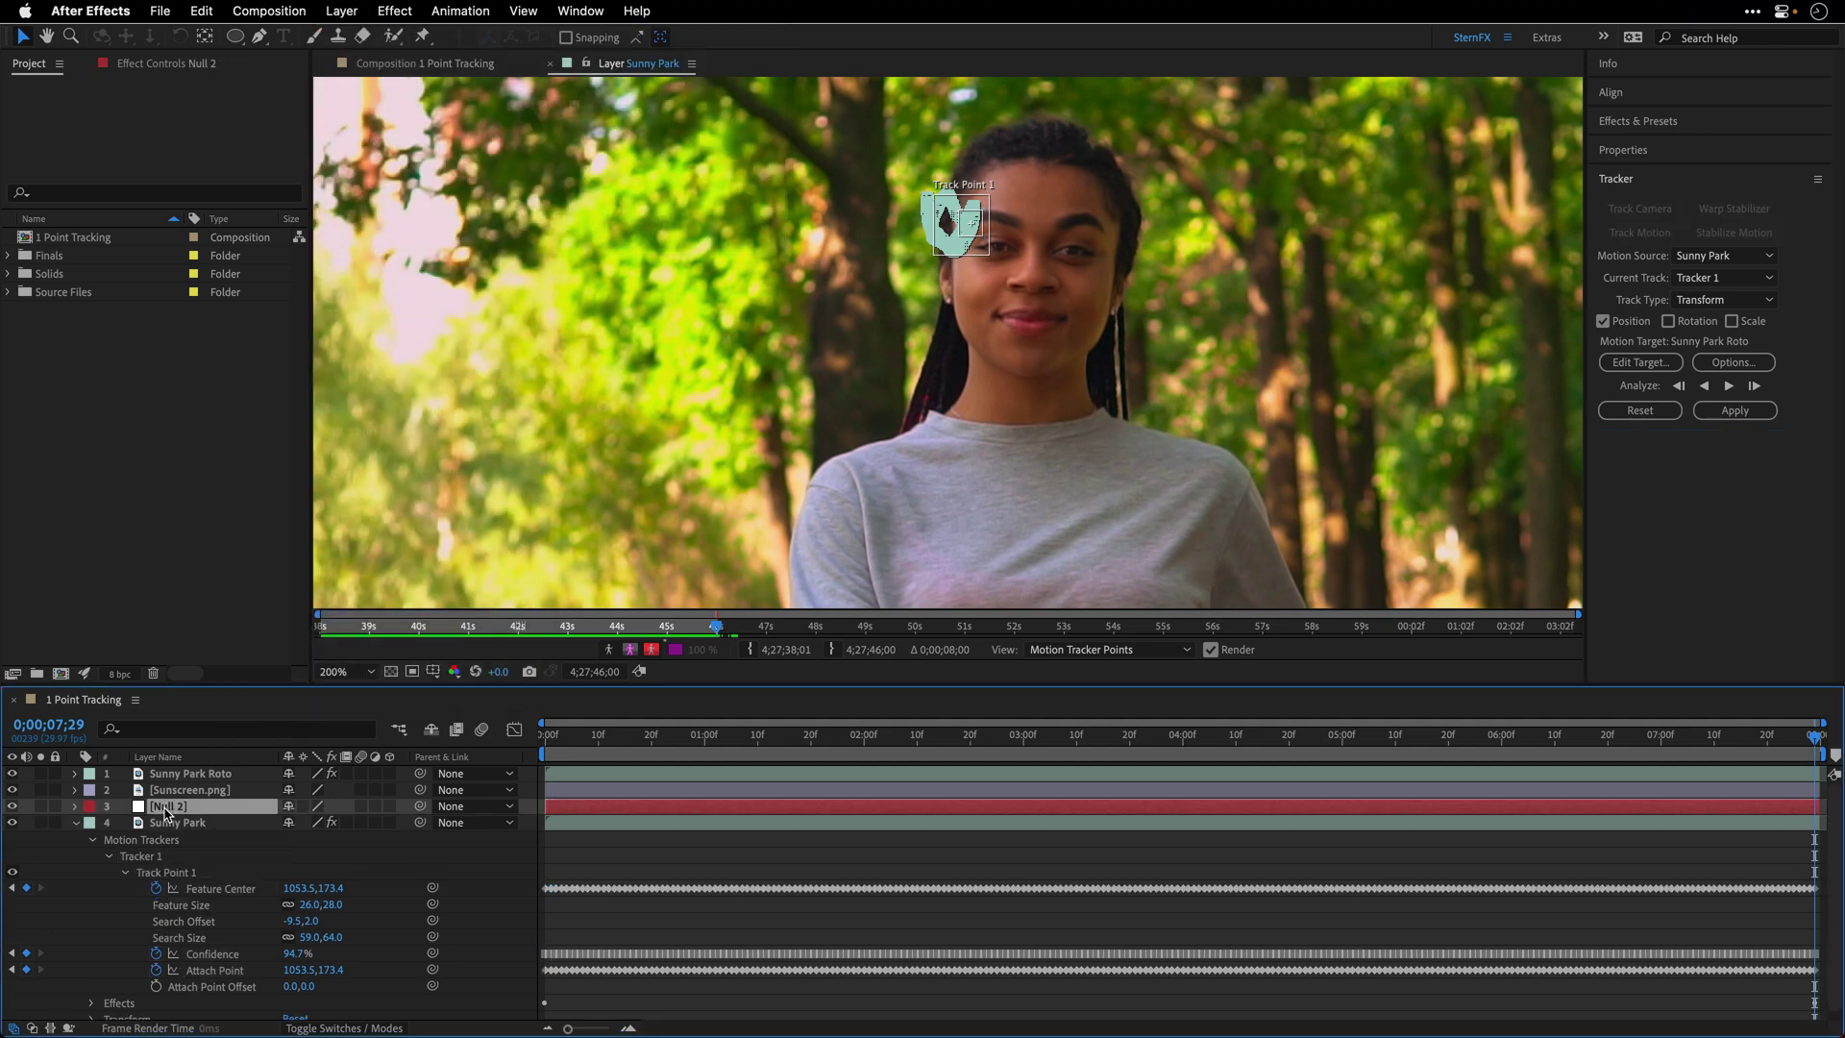
key("Return")
type("Tracking Data")
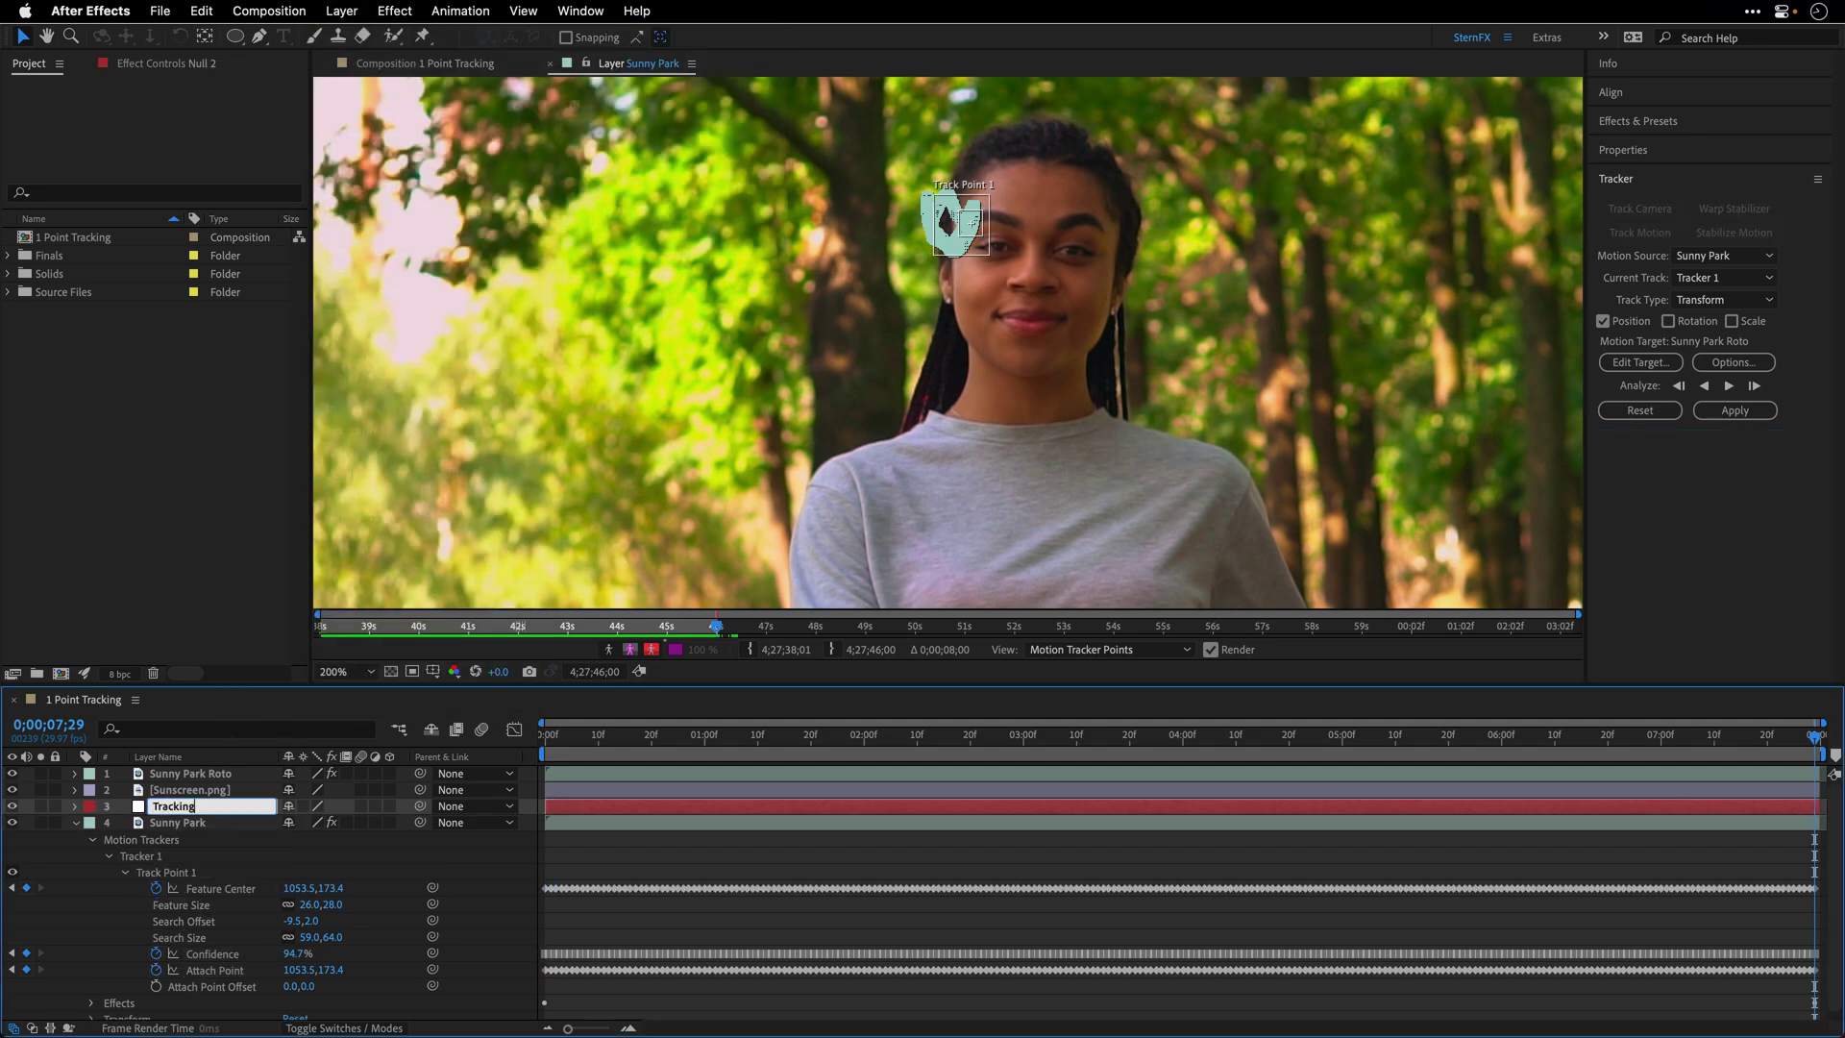
key("Return")
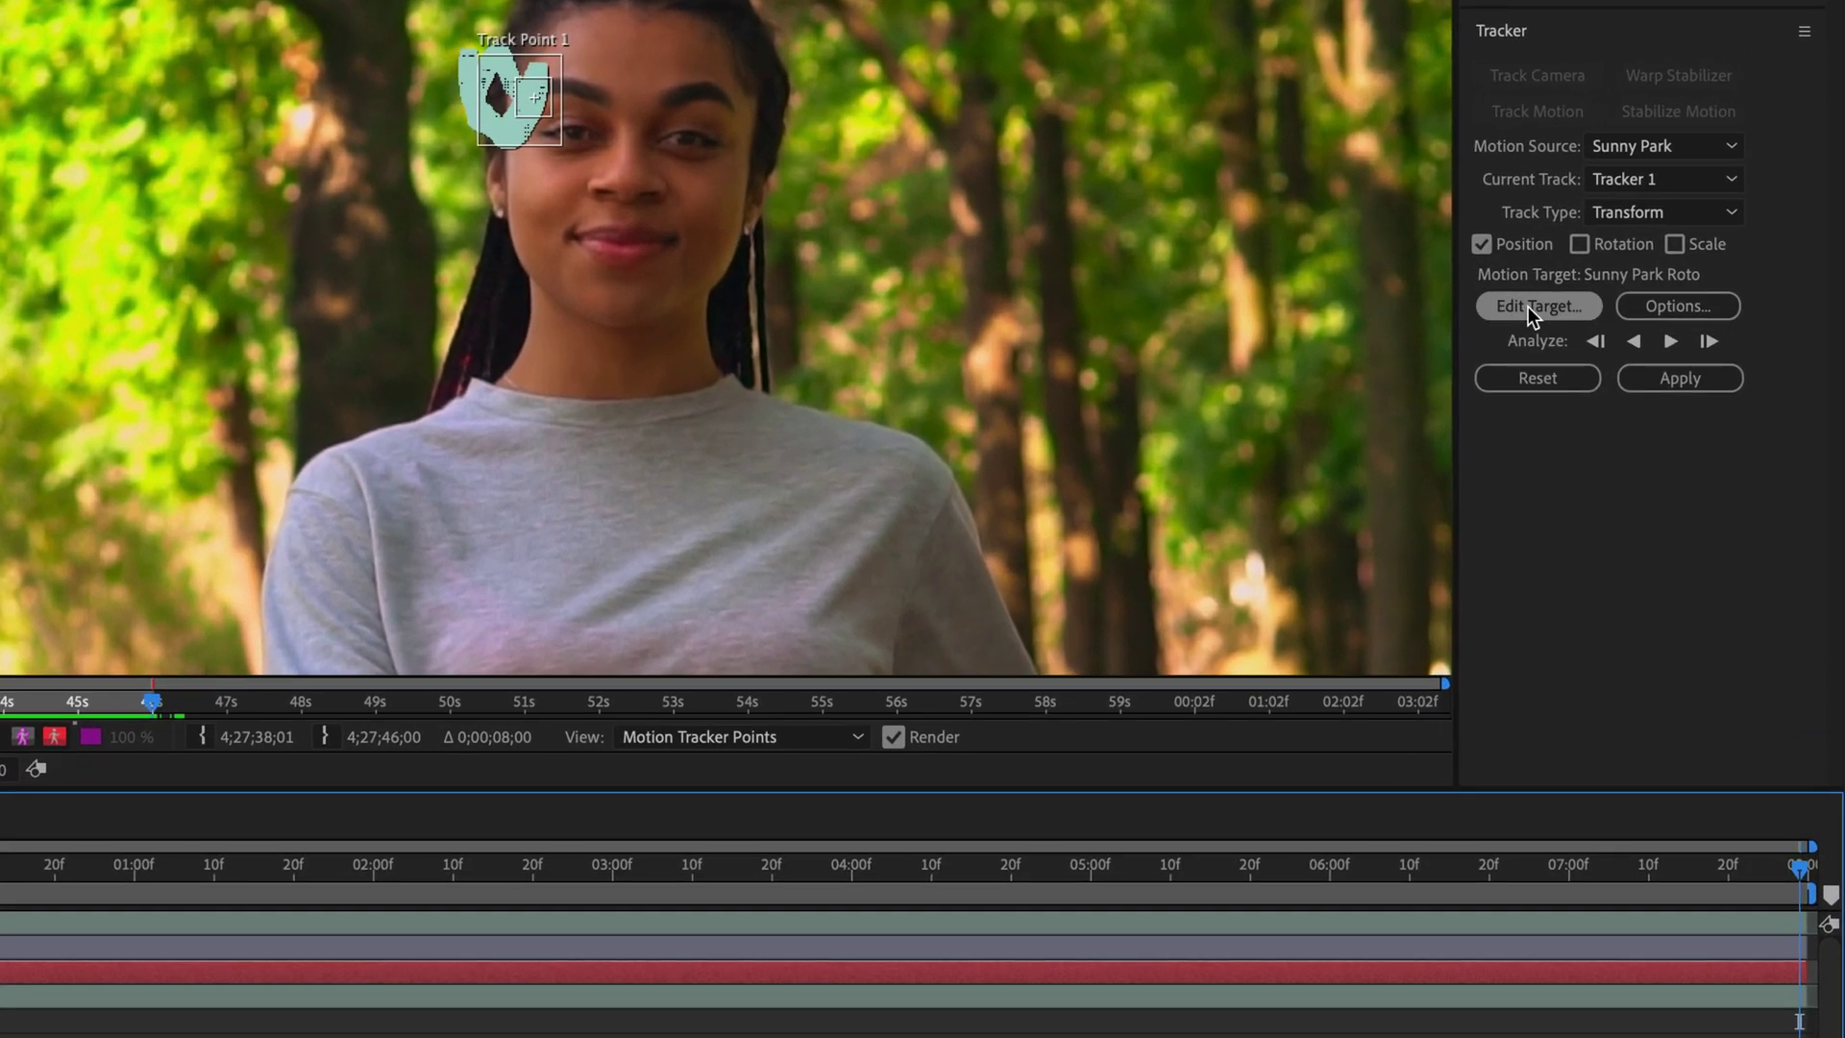
Make Tracking Data the tracker's motion target and apply the track in X and Y
left_click(1528, 308)
left_click(564, 523)
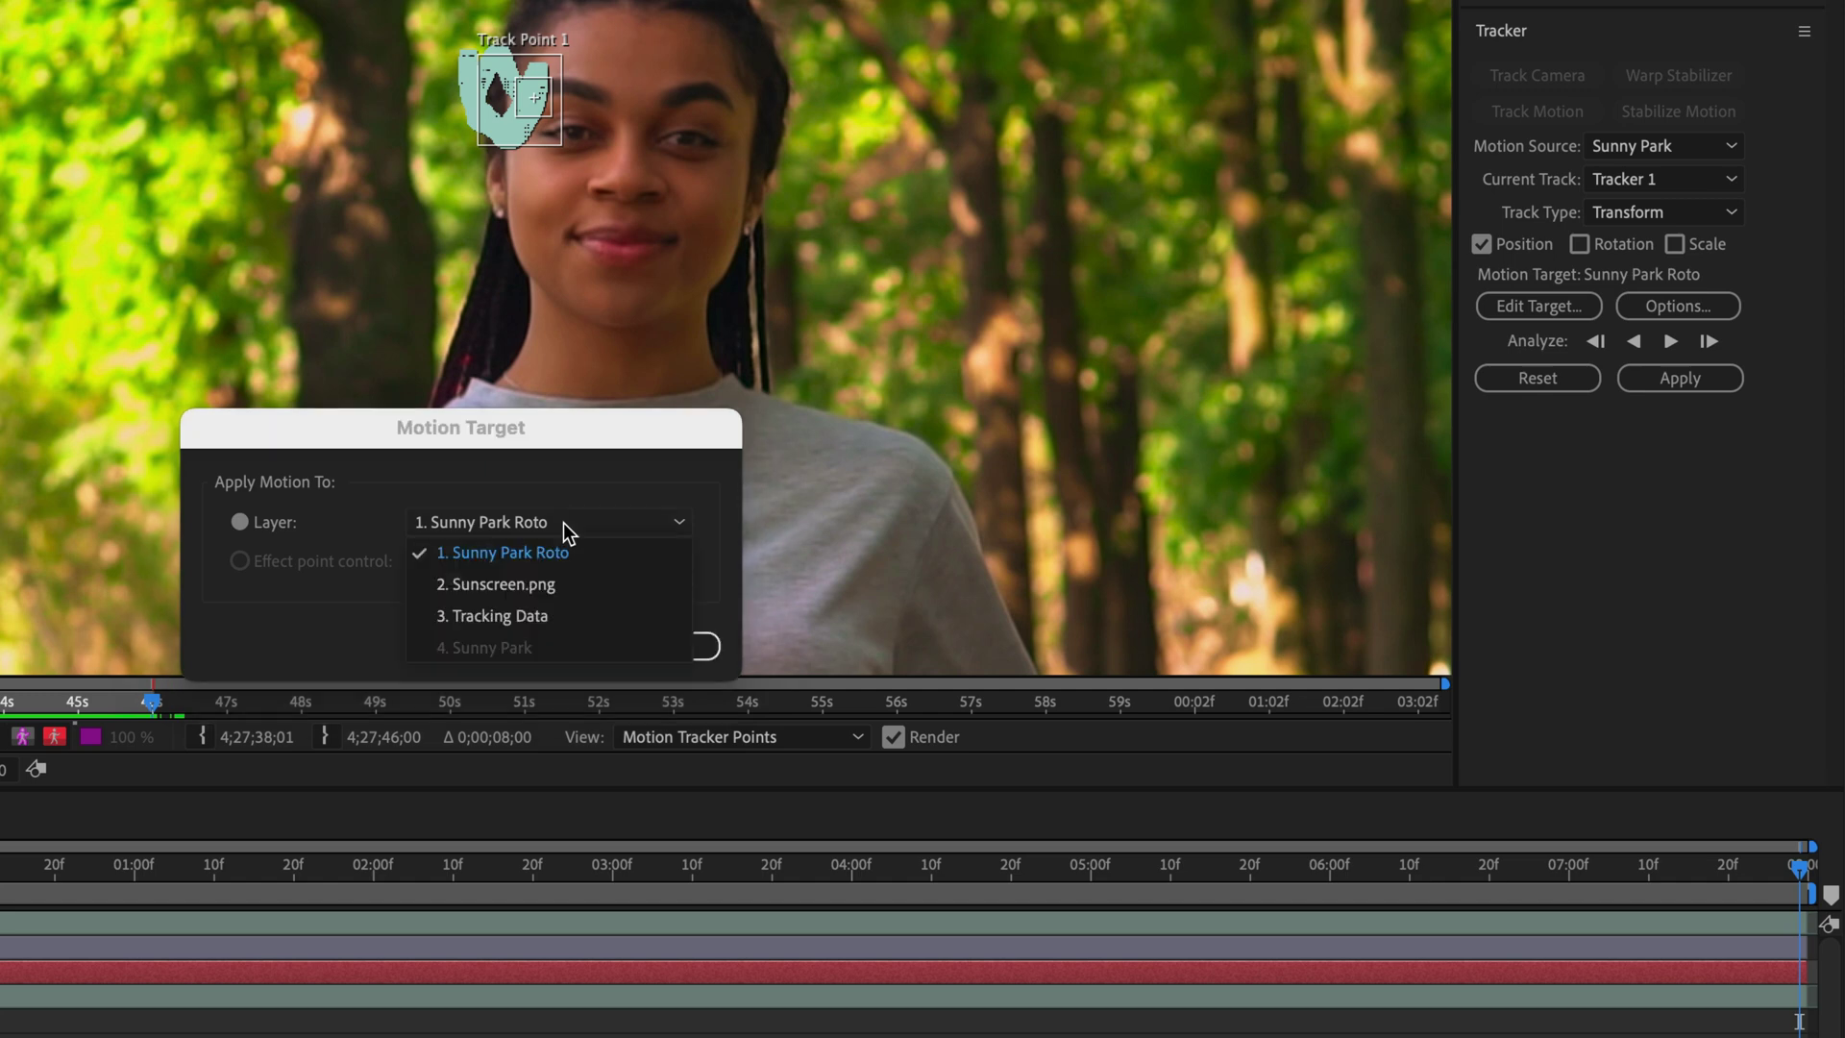
left_click(545, 614)
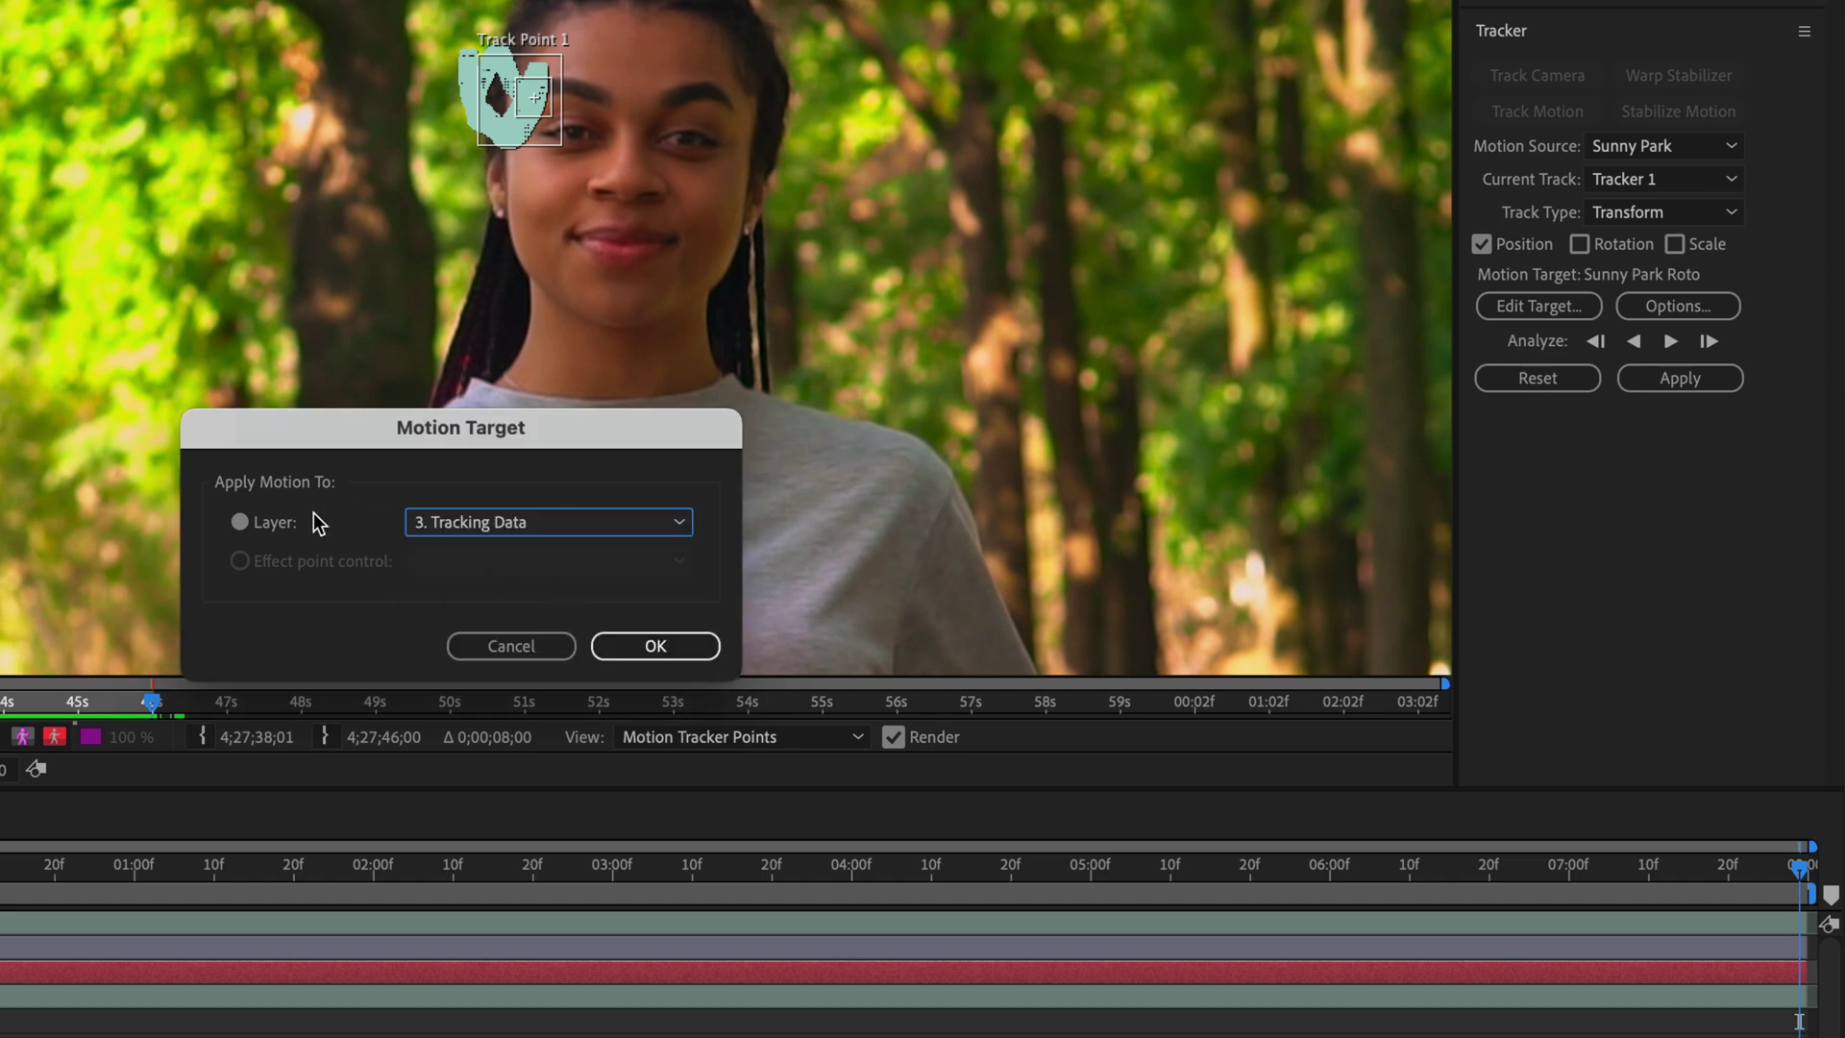
left_click(649, 645)
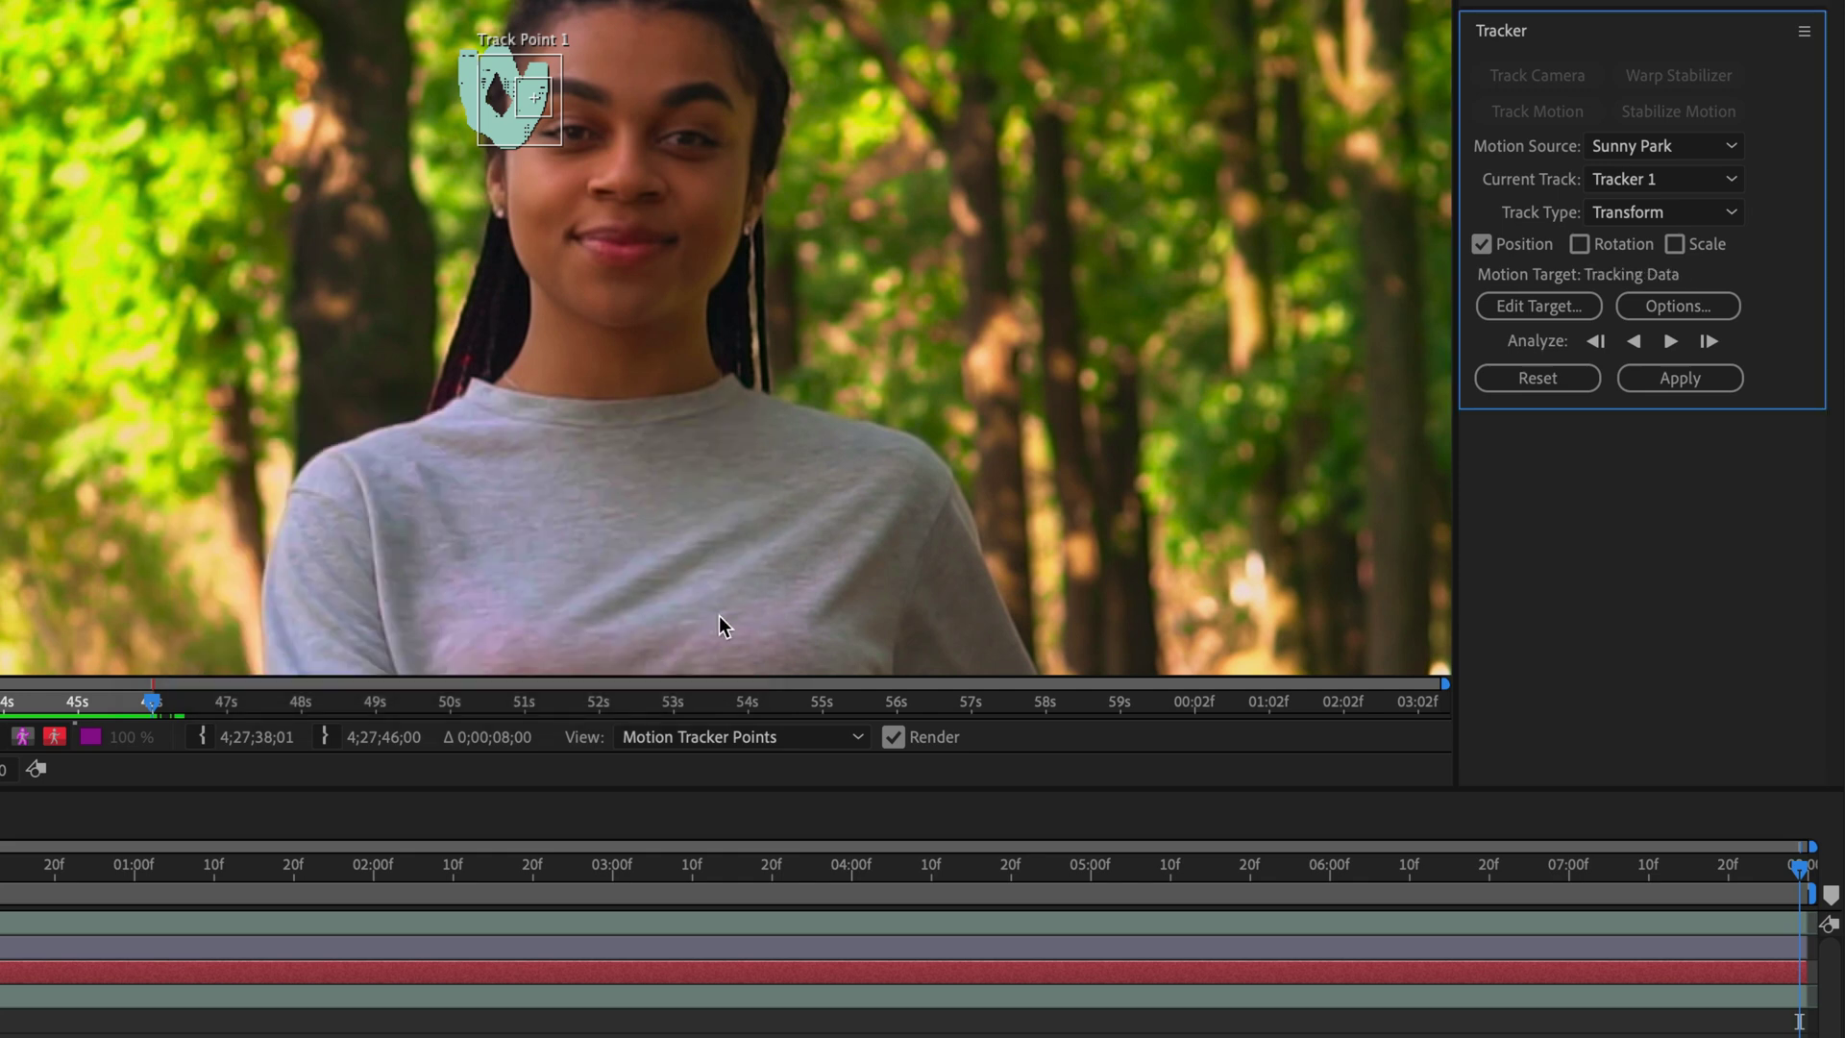
left_click(1709, 385)
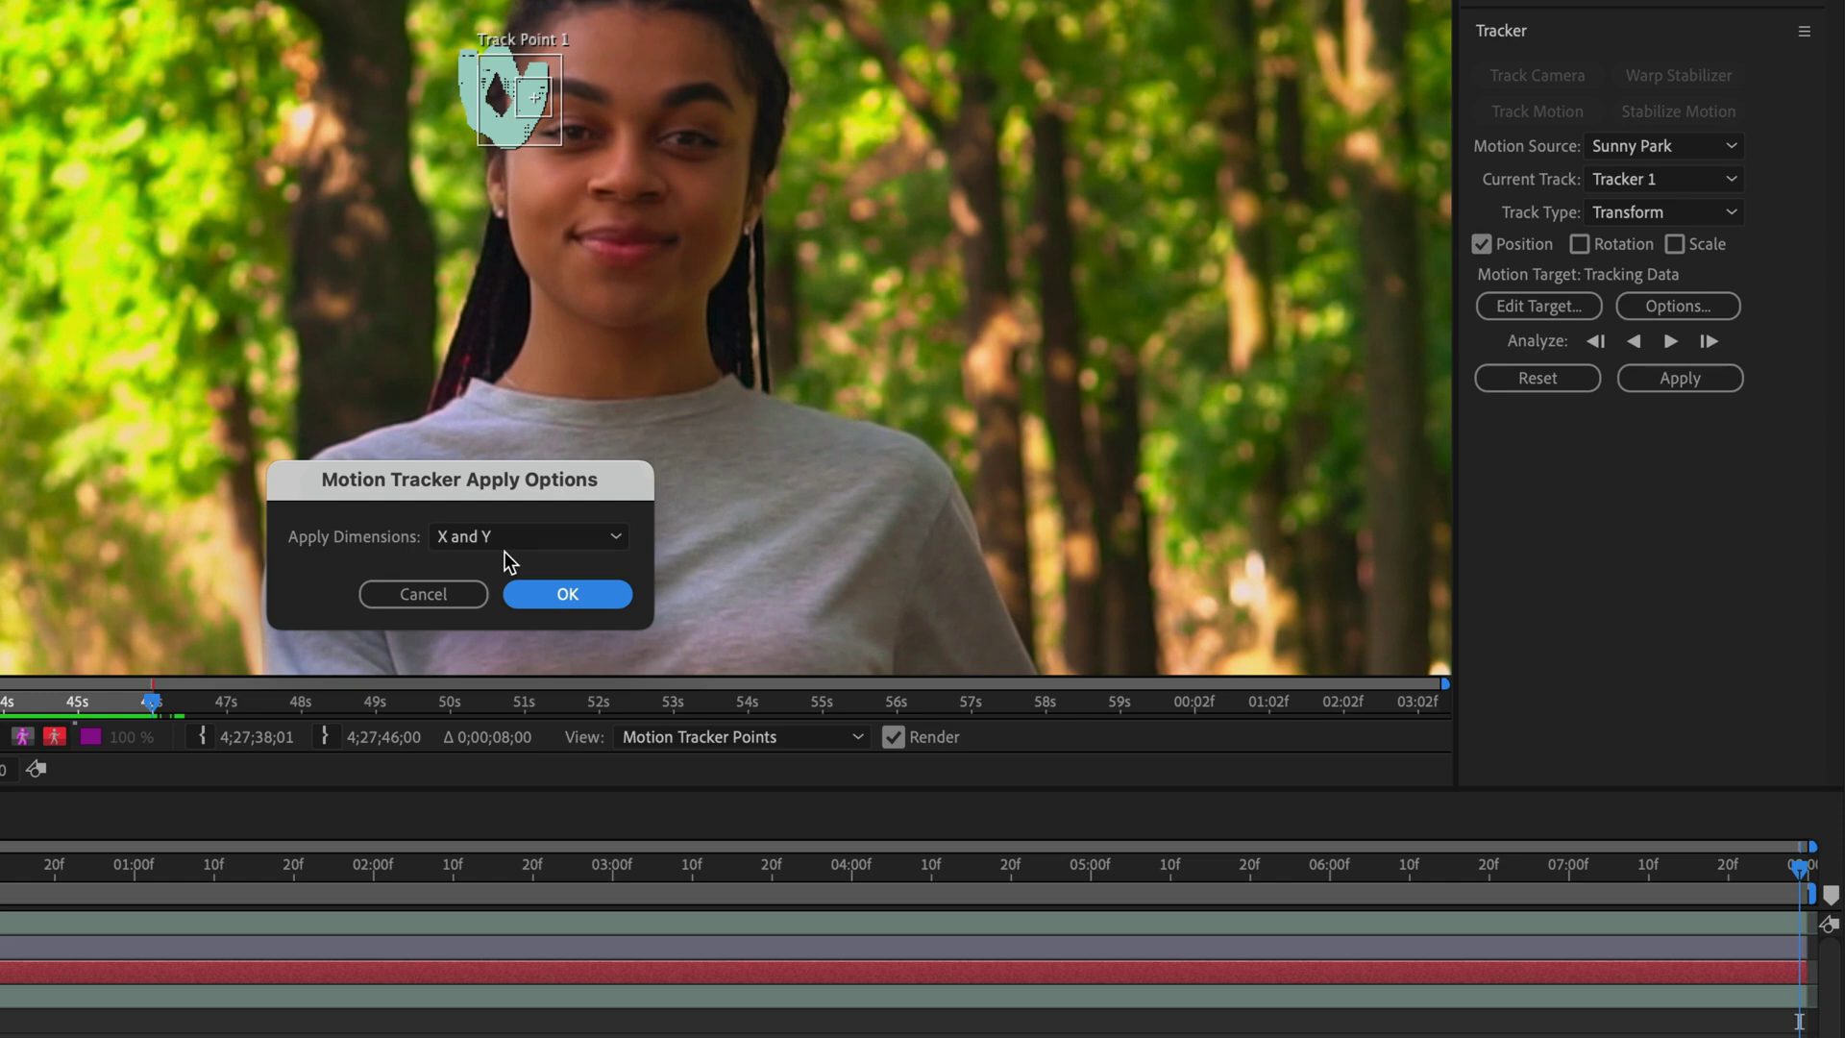
left_click(582, 592)
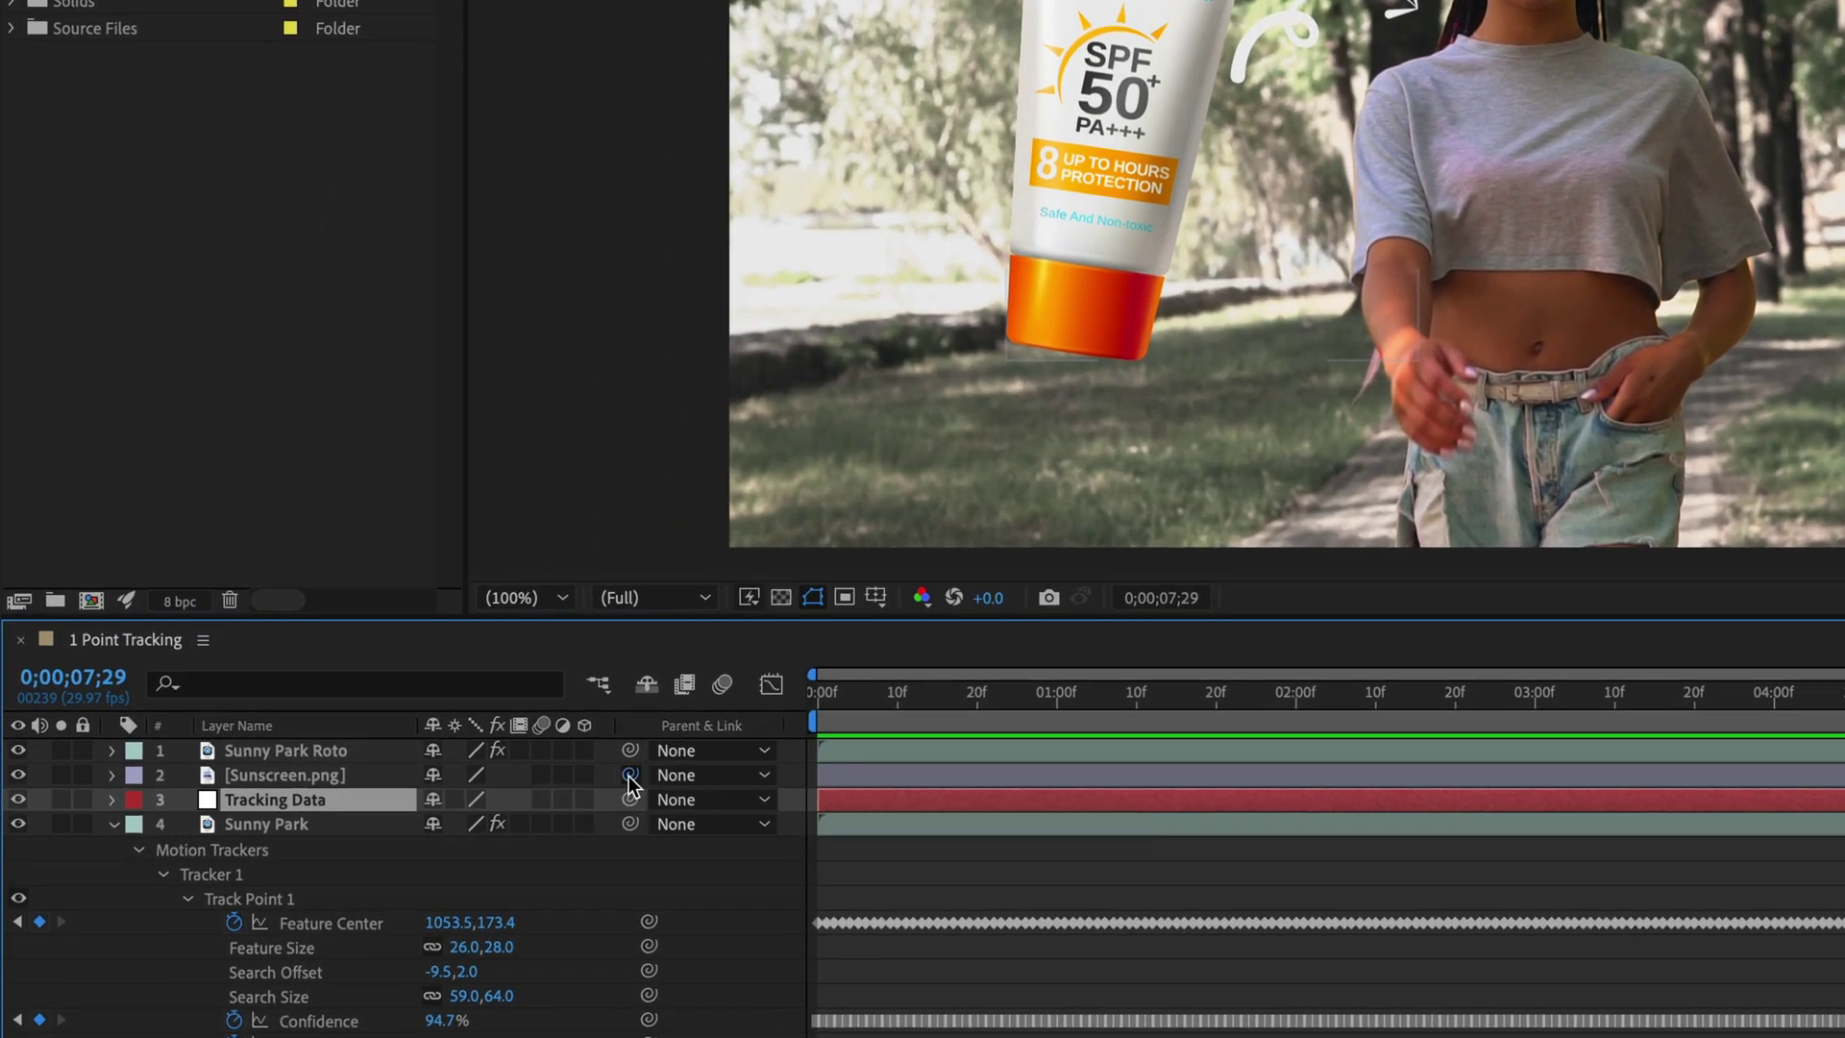
Parent Sunscreen.png to Tracking Data, then preview from frame 0 with Sunny Park collapsed
left_click_drag(420, 790, 254, 805)
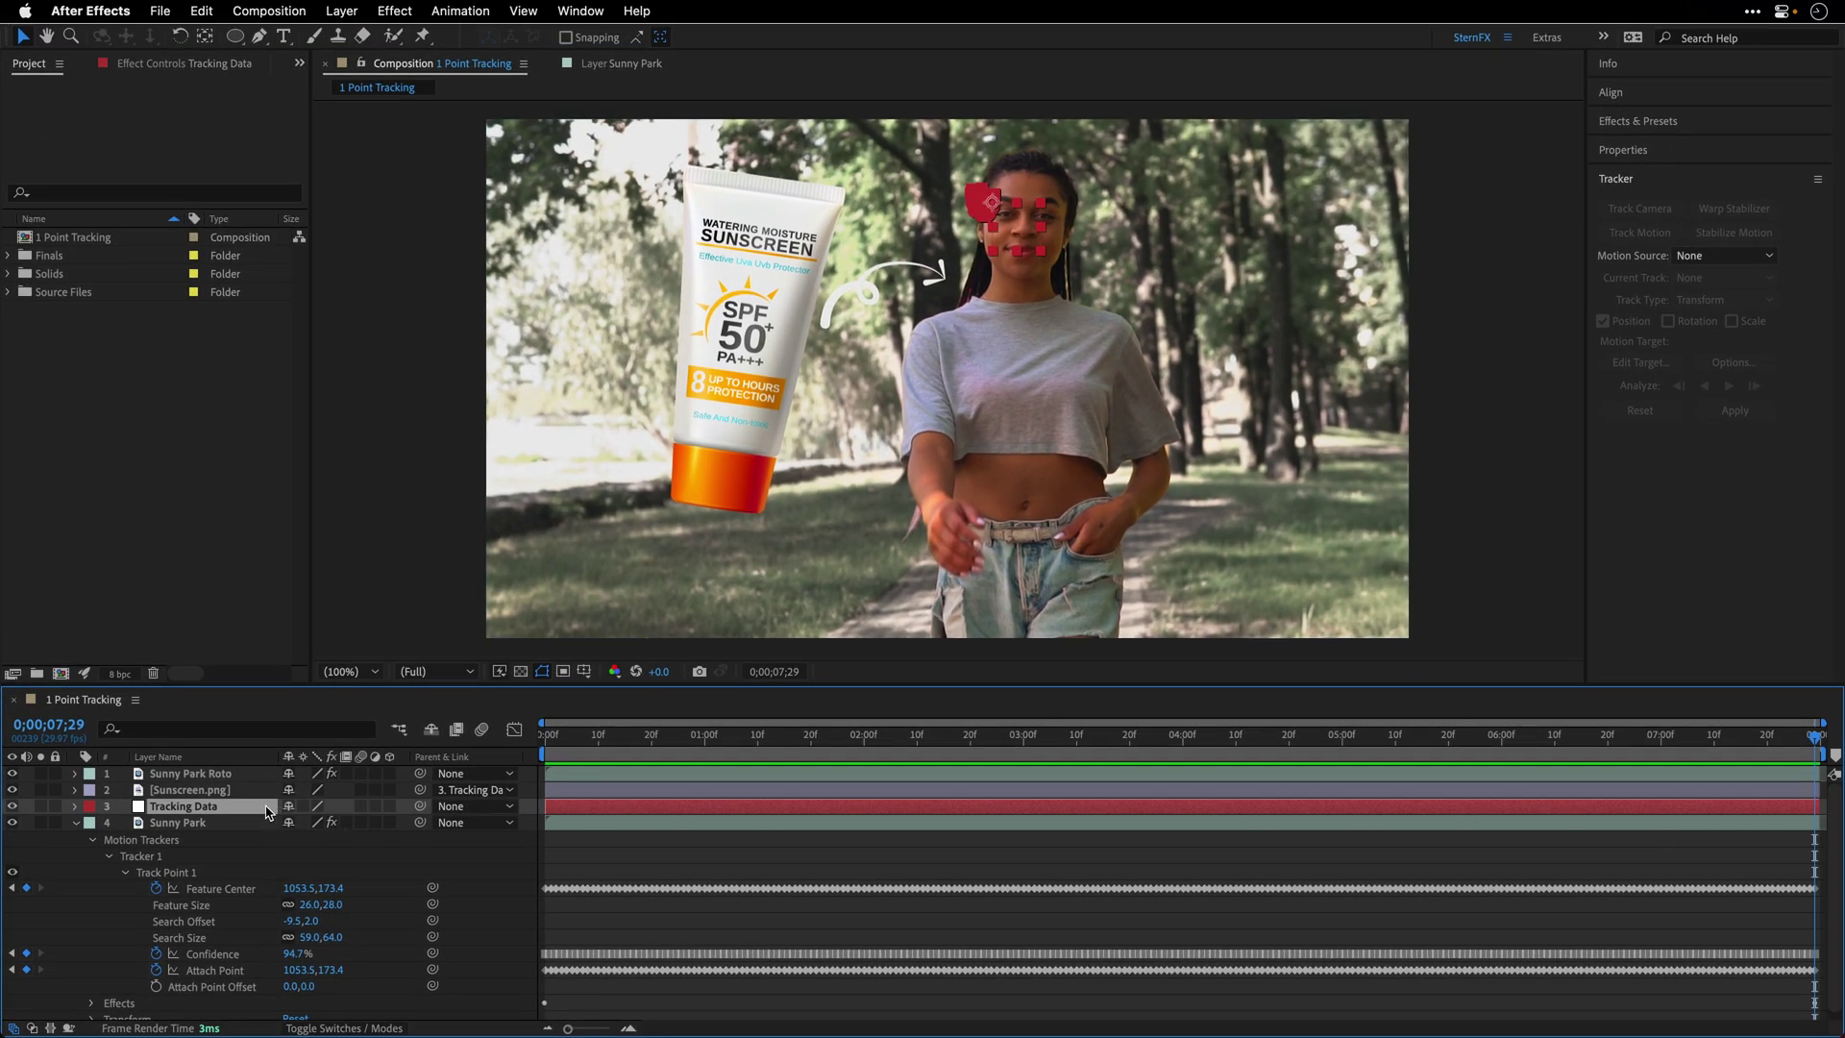
left_click(545, 736)
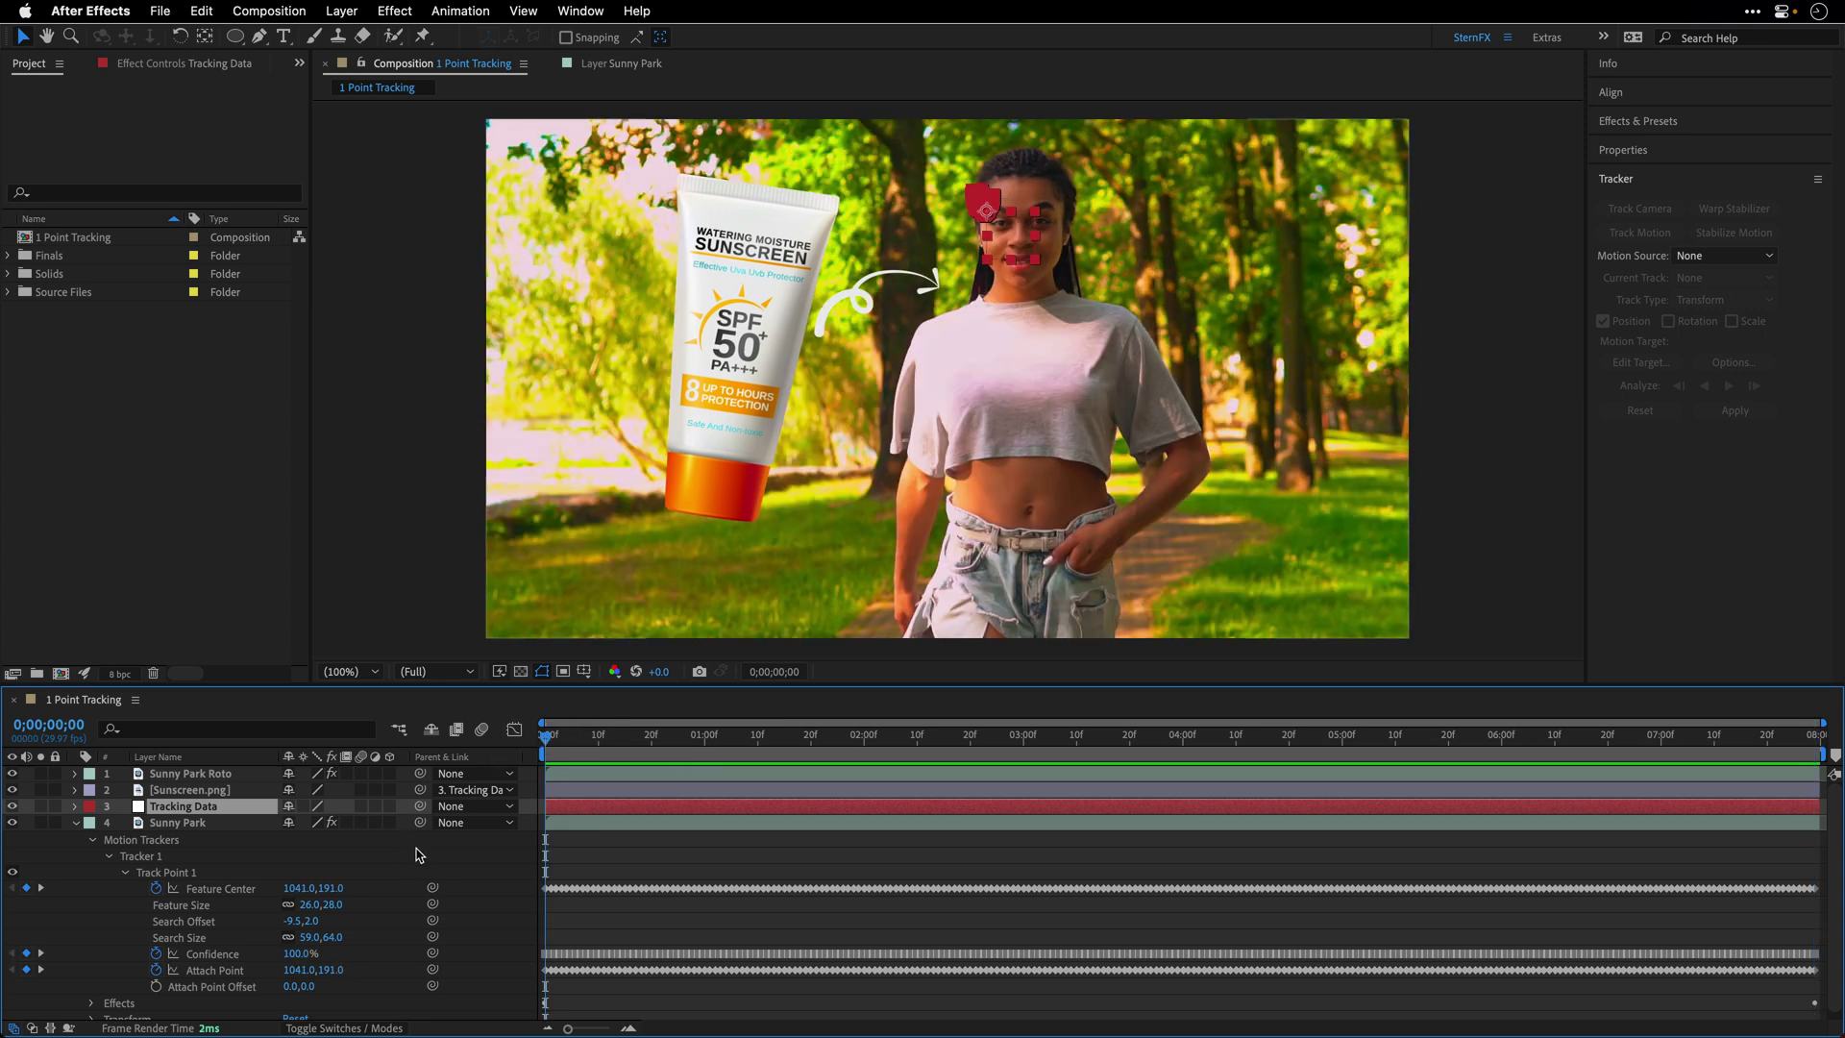
left_click(75, 822)
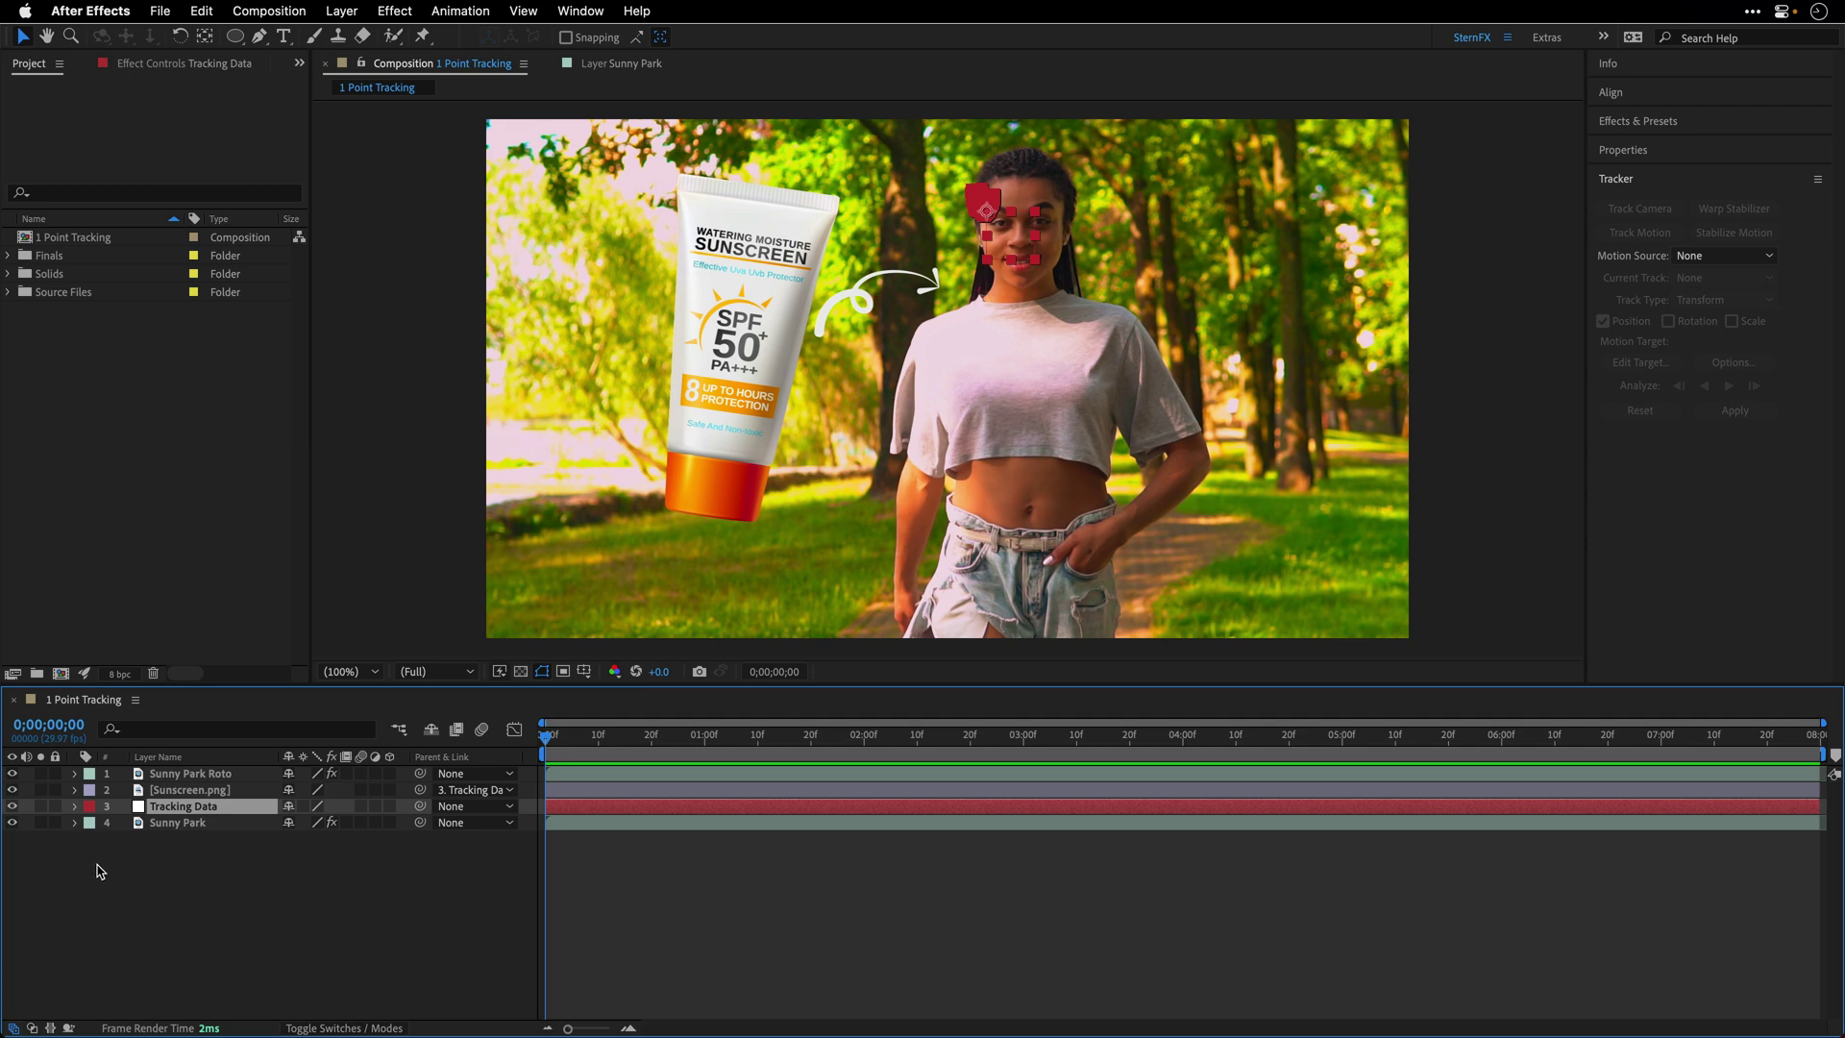
key("space")
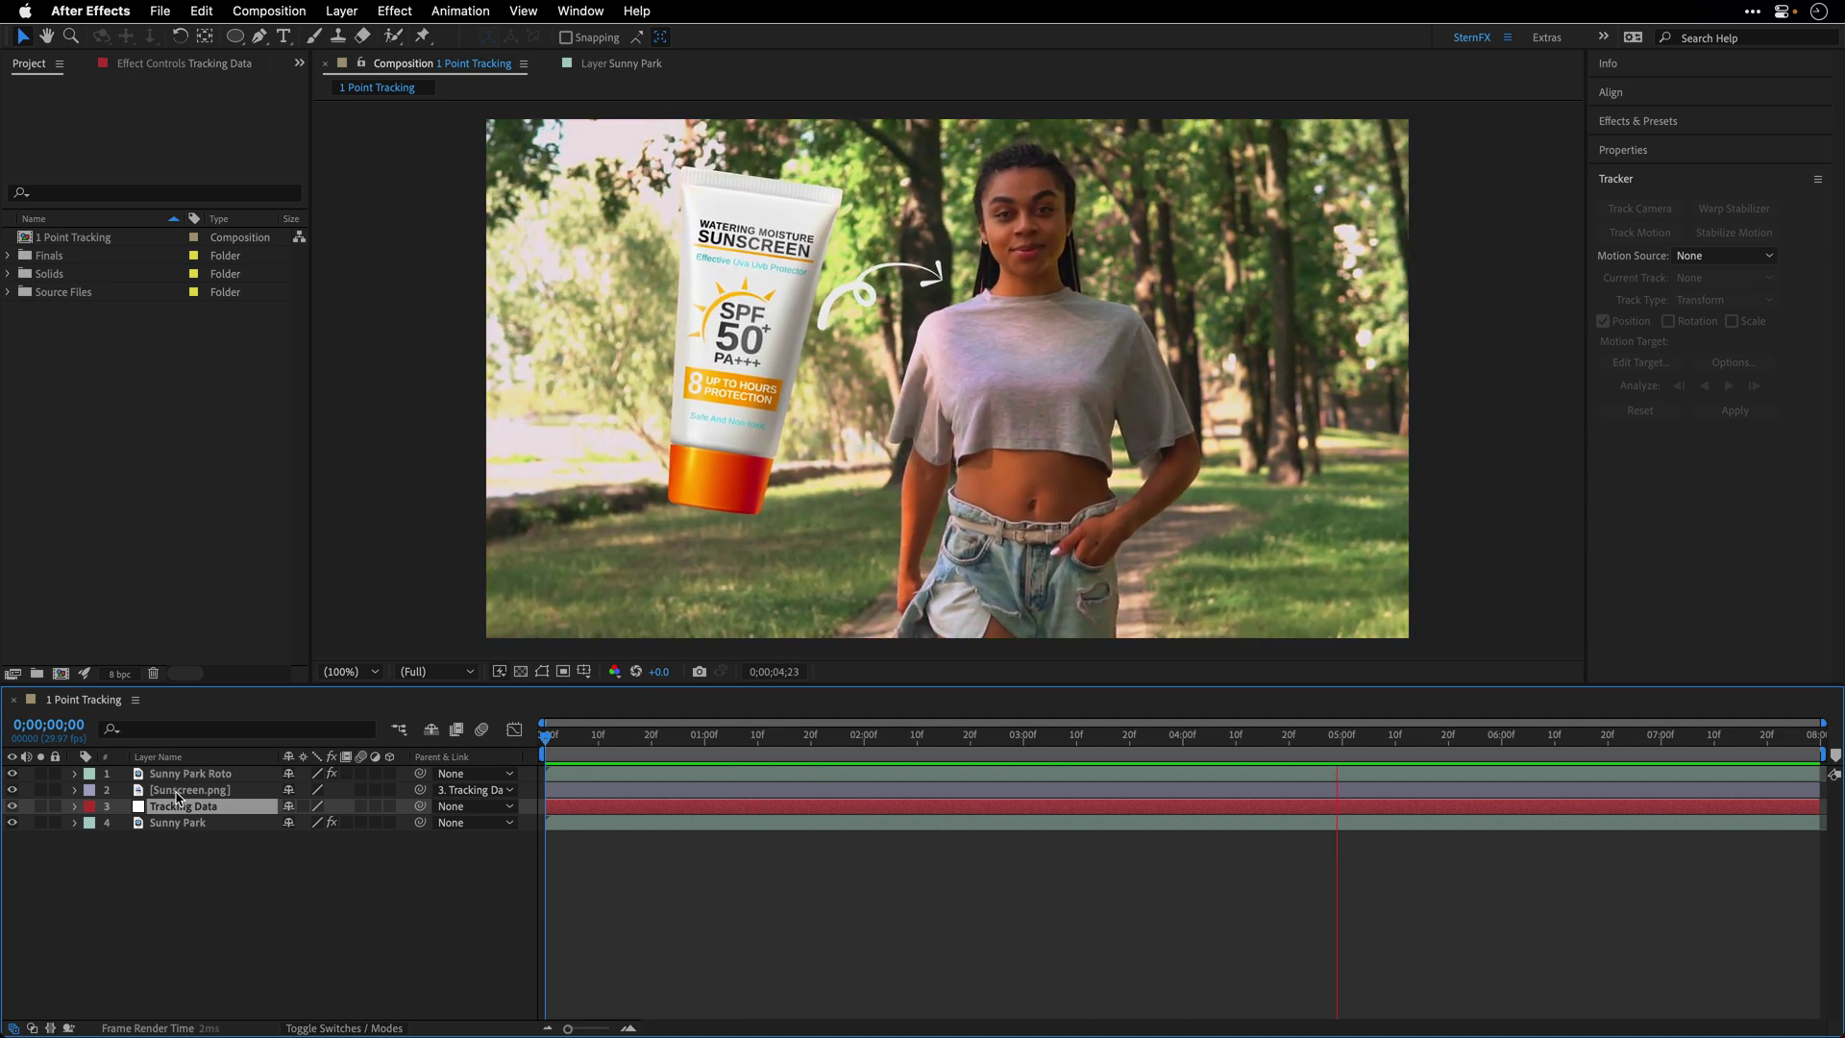
At frame 0;00;07;14, nudge Sunscreen.png right, shrink it slightly and ready it for tilting
left_click(176, 794)
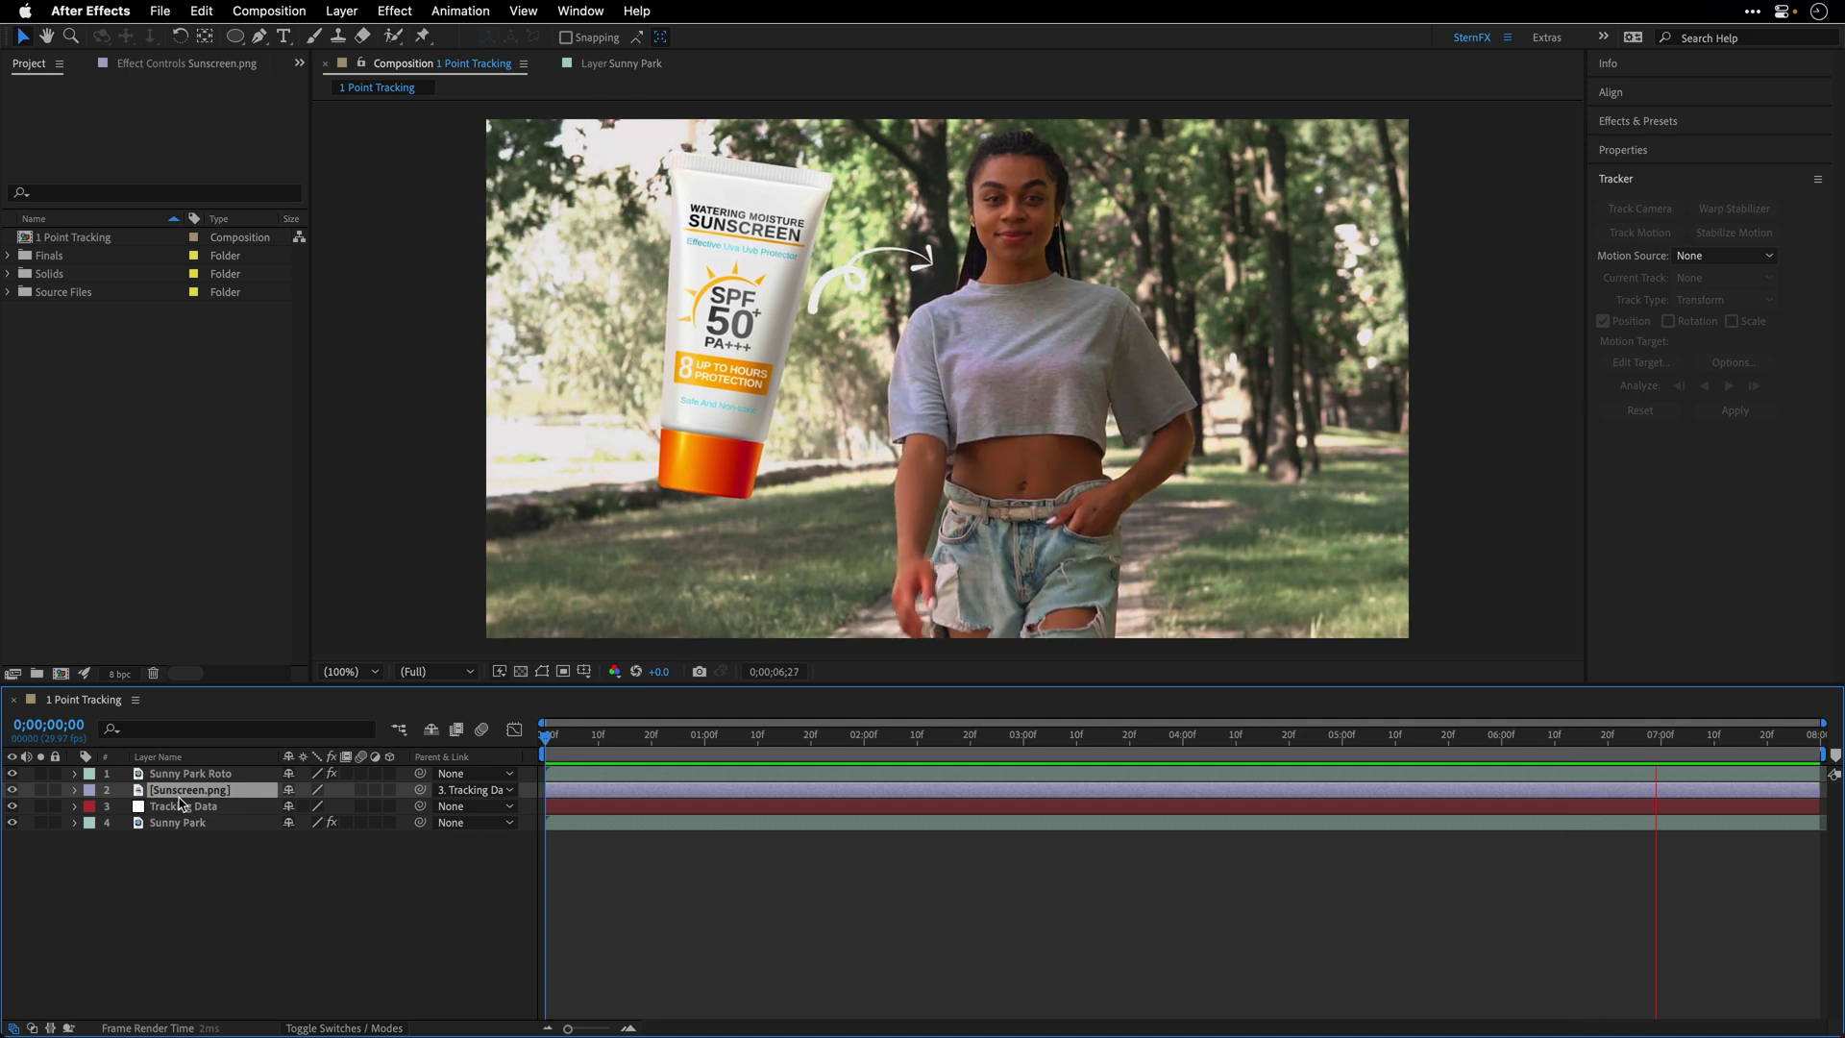
left_click(690, 373)
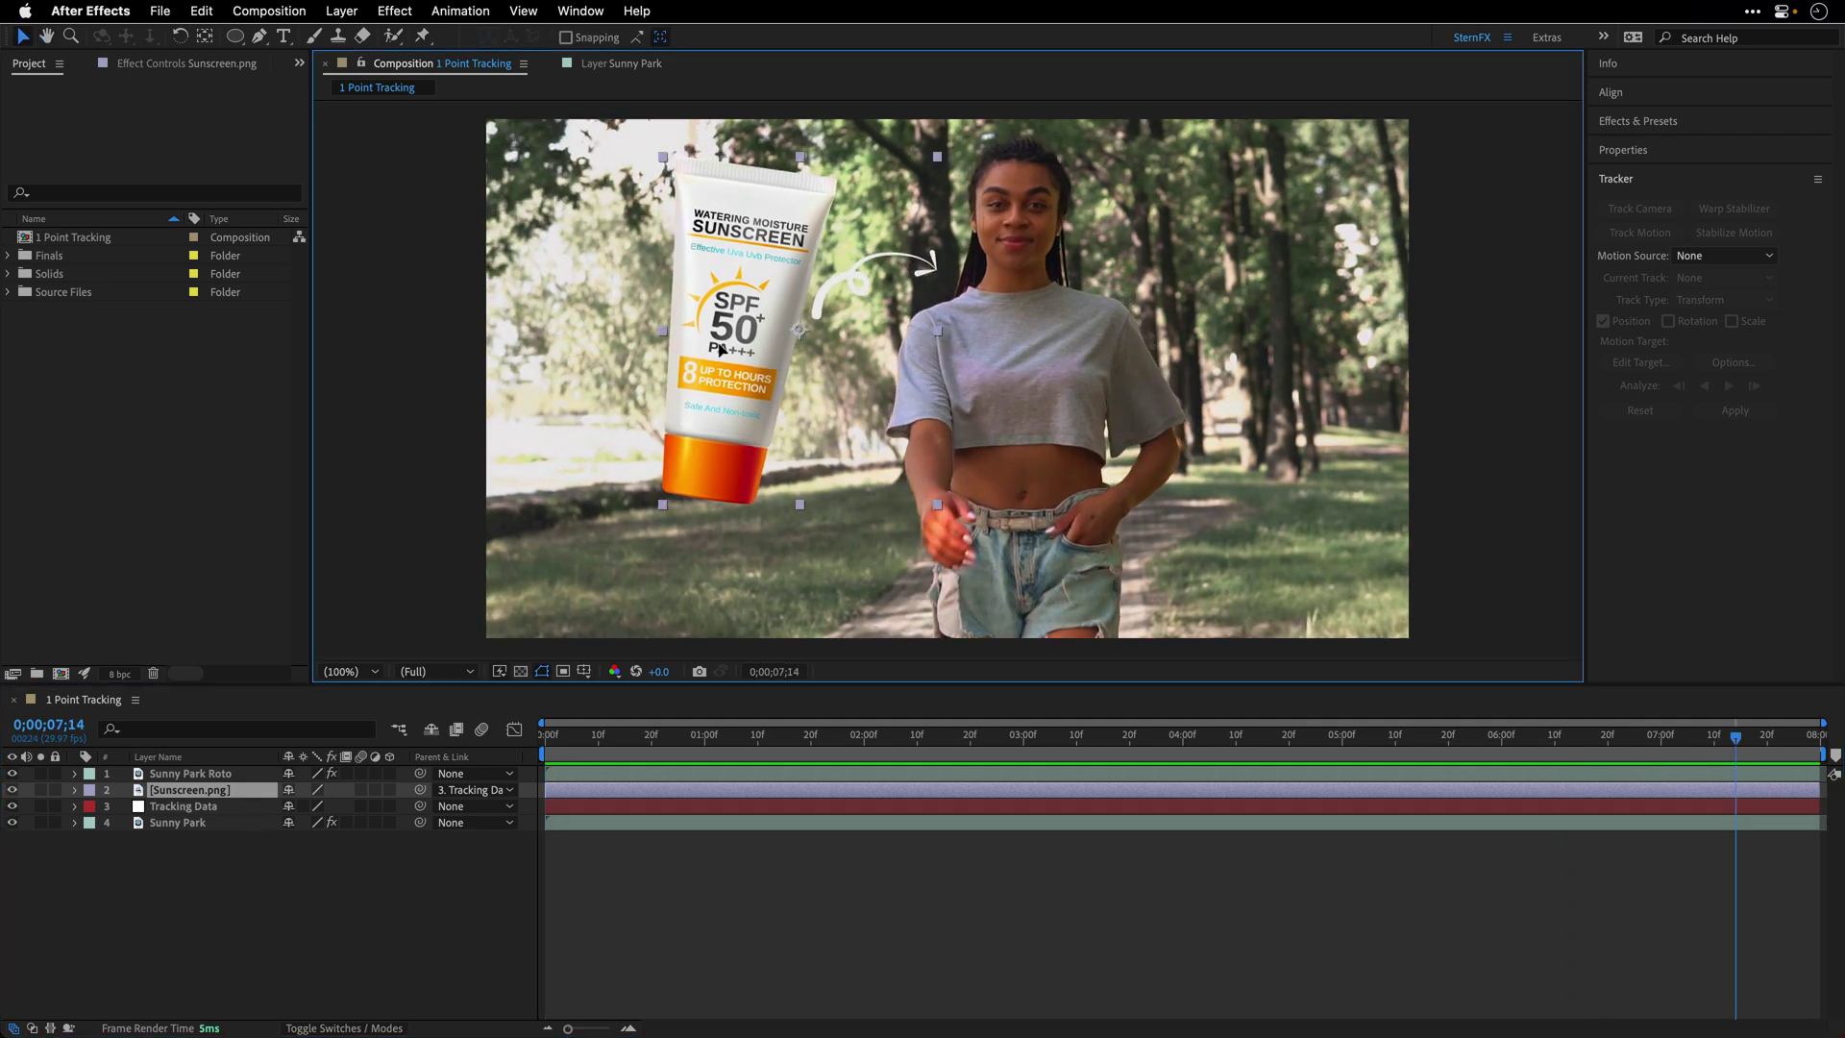
left_click_drag(719, 330, 732, 332)
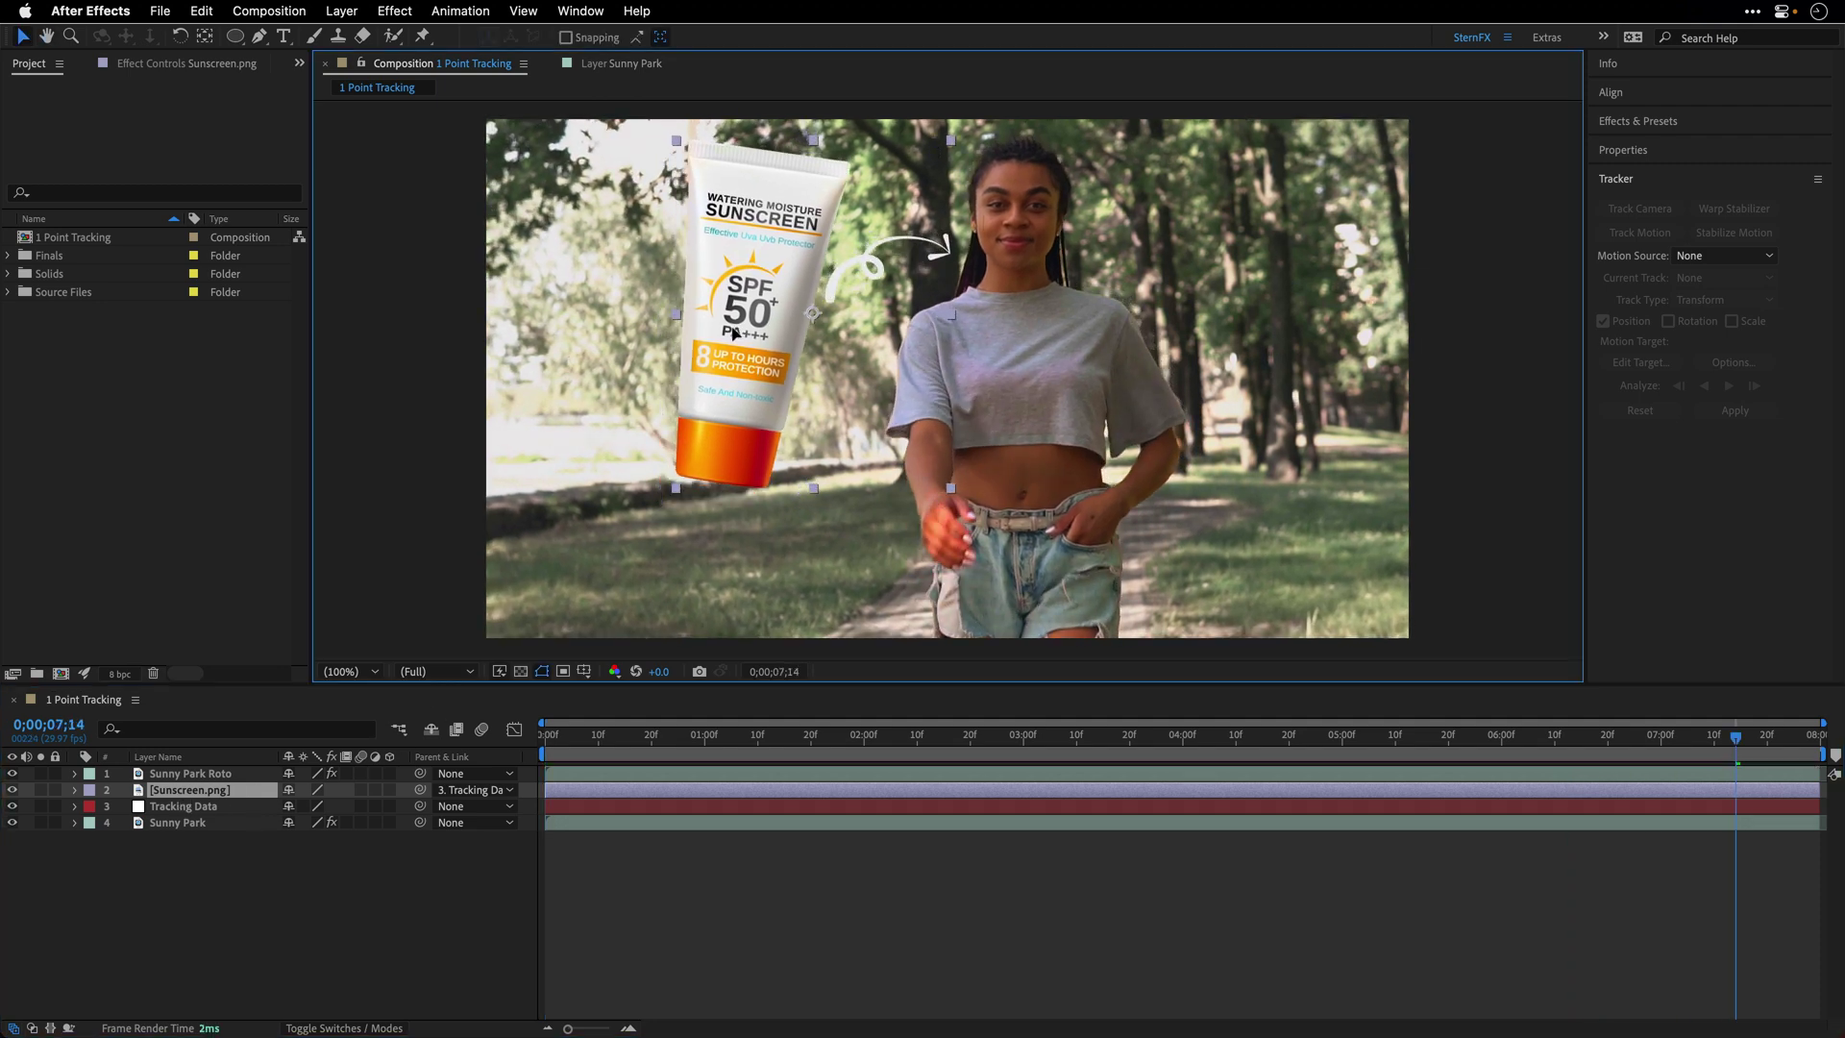
left_click_drag(677, 141, 706, 151)
key("w")
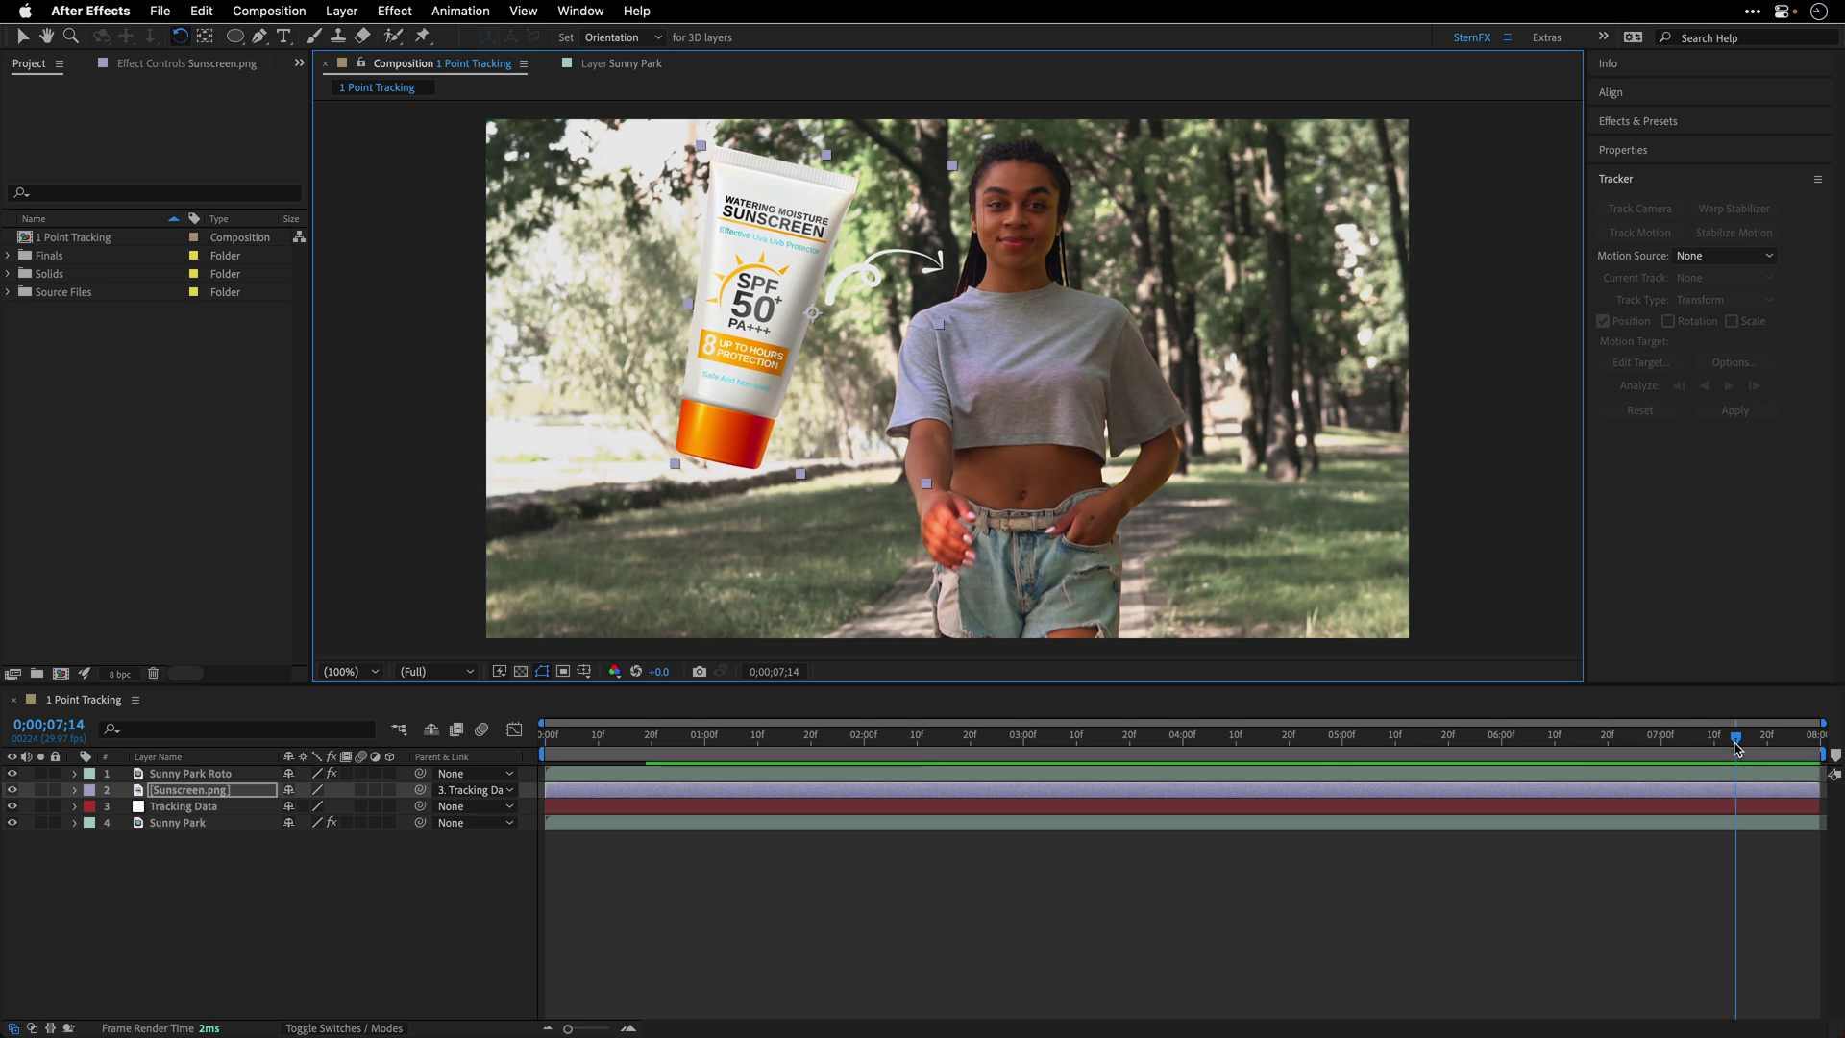
Play the tracked composition from the first frame in a maximized viewer
left_click_drag(1737, 749, 485, 785)
key("grave")
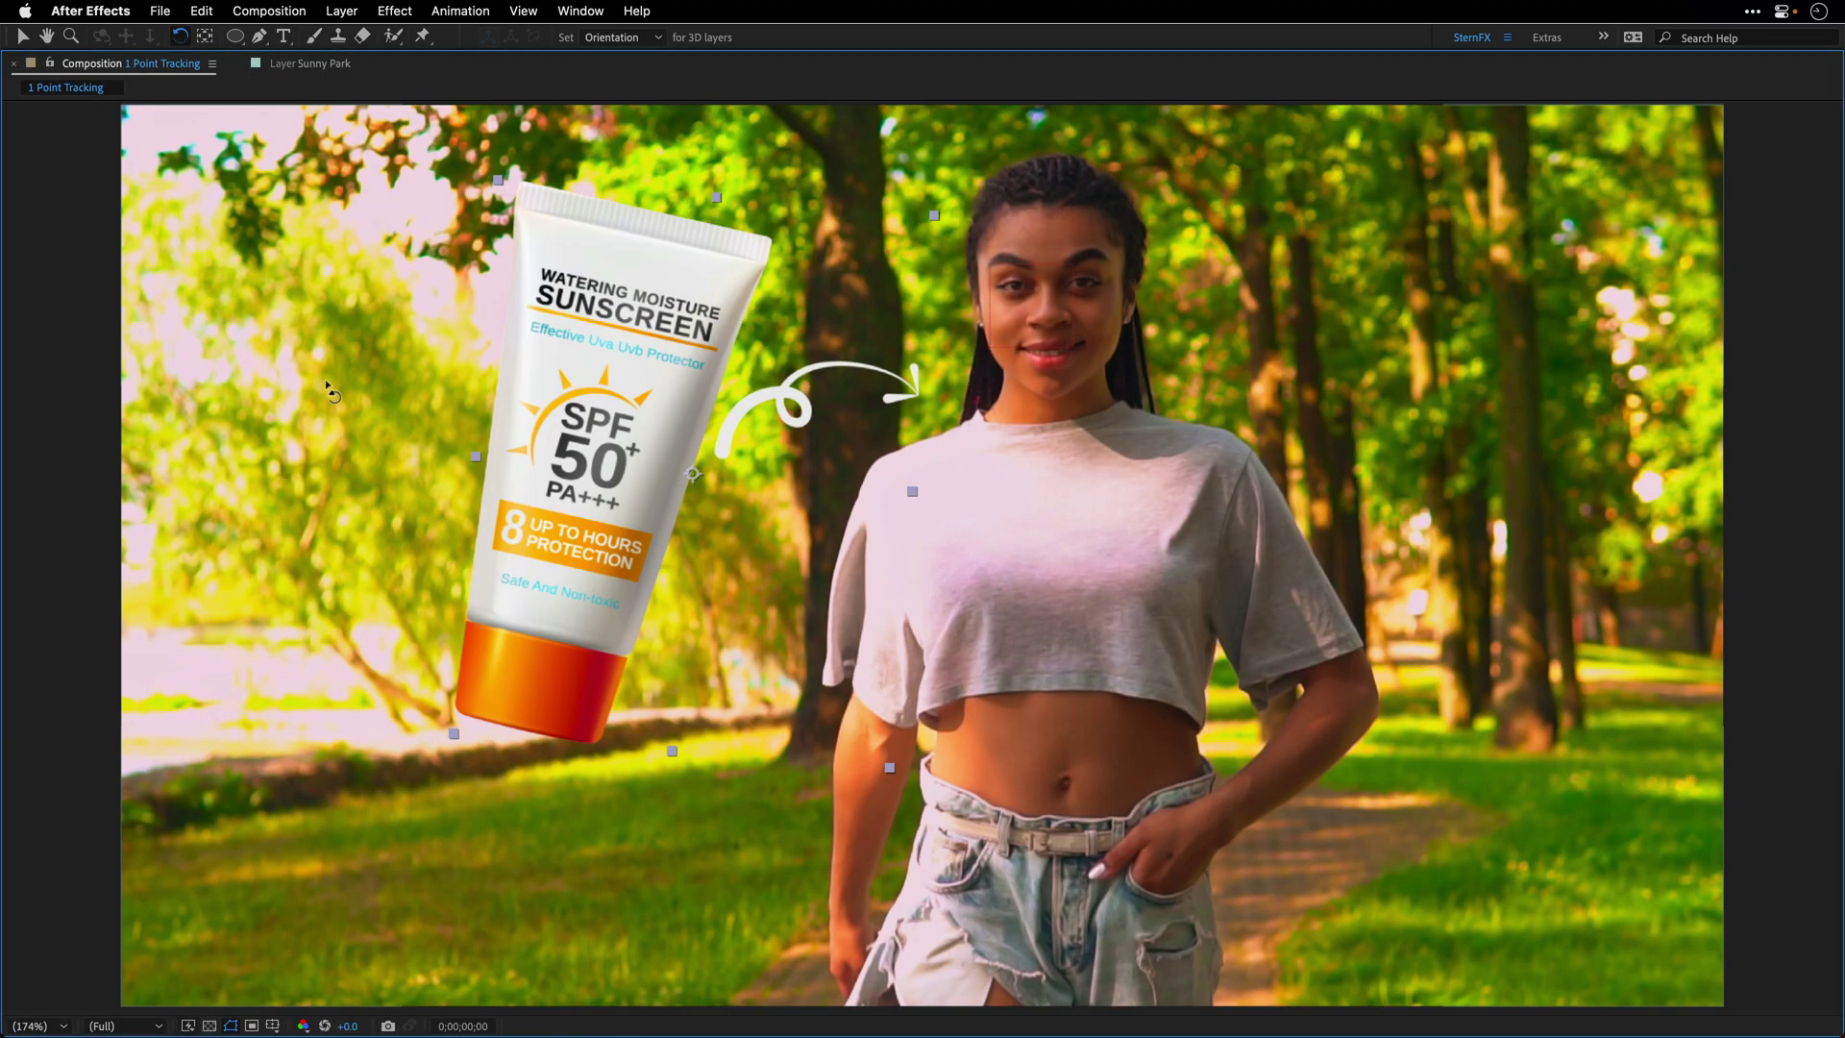
key("space")
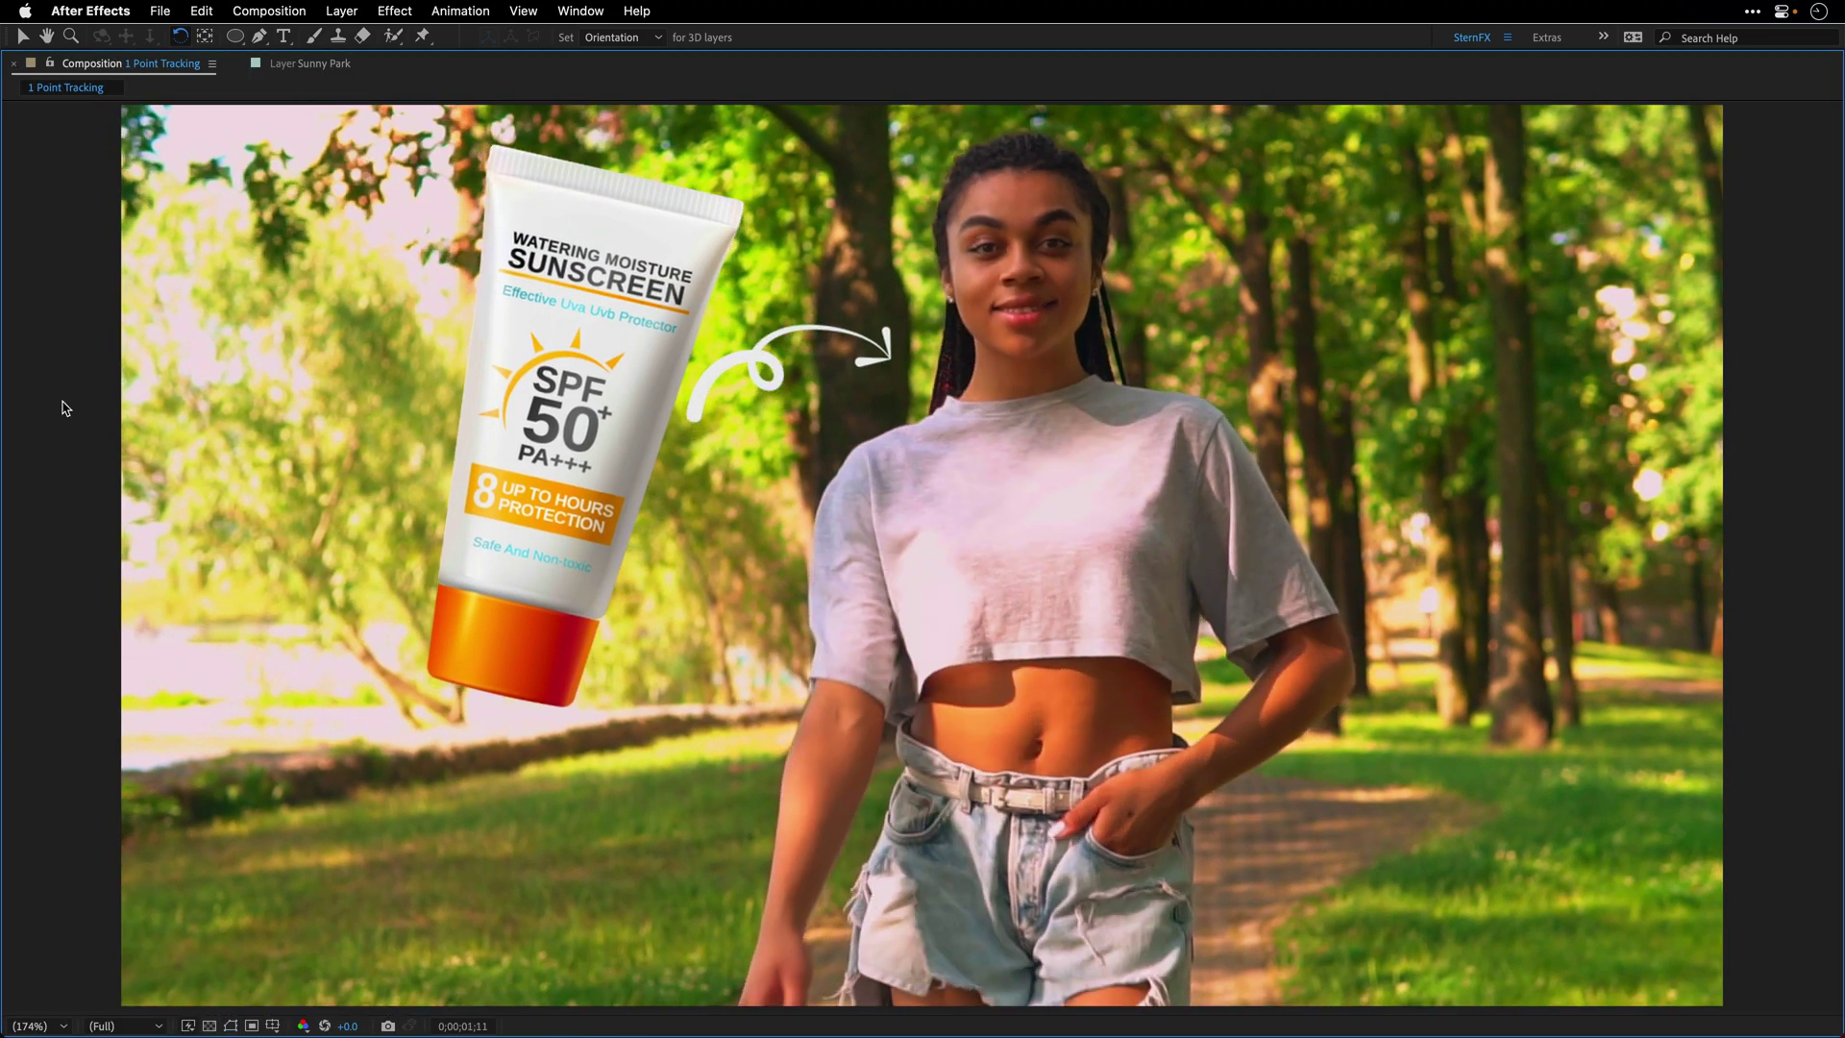